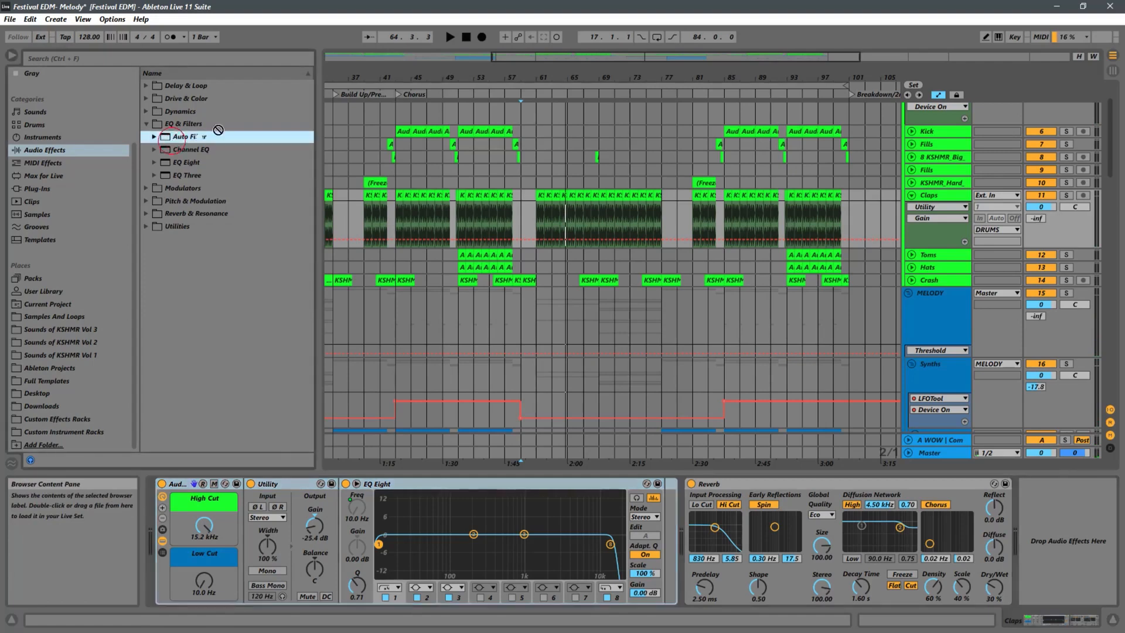
# Add an Auto Filter after the Reverb on the Claps track and automate its frequency to rise from bar 61 to bar 67.
pyautogui.moveTo(937, 483); pyautogui.dragTo(1061, 525)
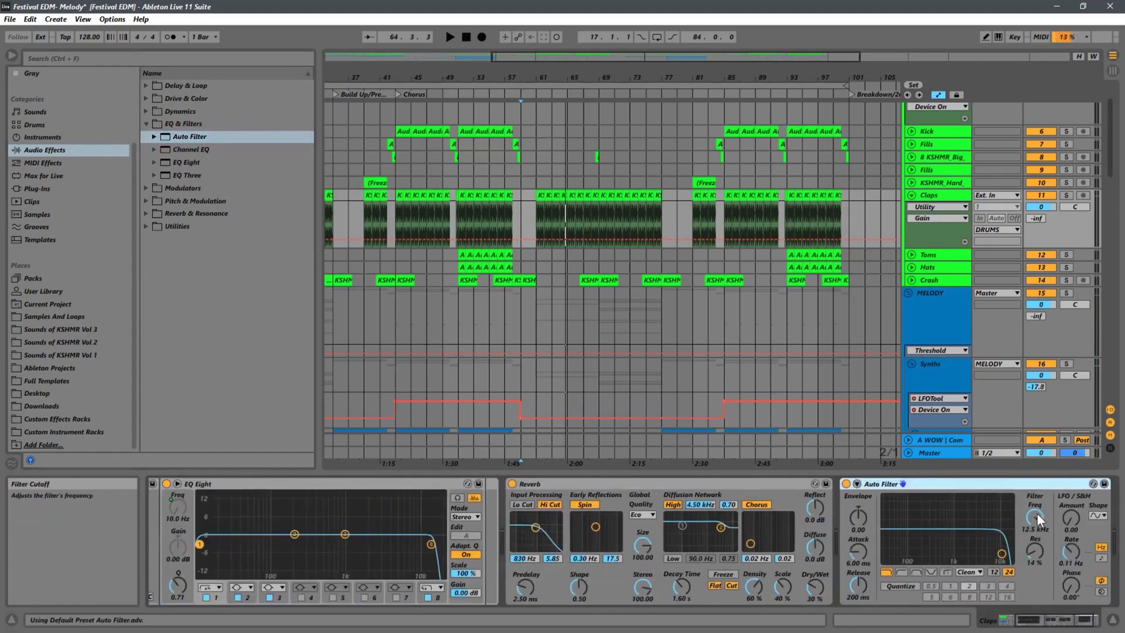
pyautogui.moveTo(535, 233); pyautogui.dragTo(583, 202)
pyautogui.click(583, 247)
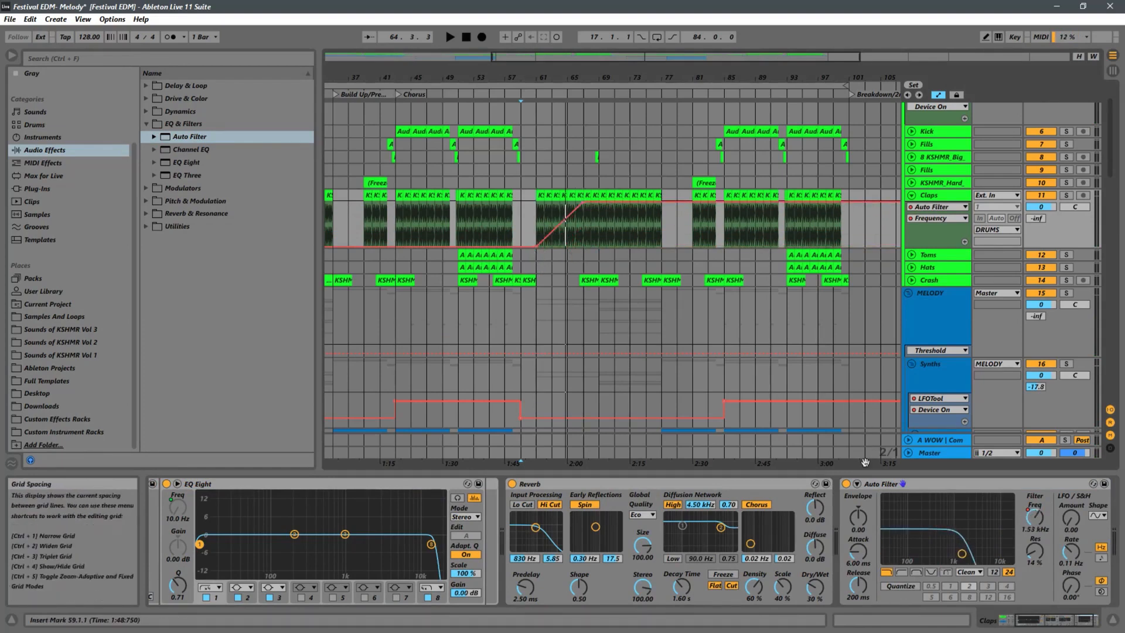
# Automate the Claps Auto Filter's Device On state to switch on at bar 61 and off at about bar 79.
pyautogui.click(845, 484)
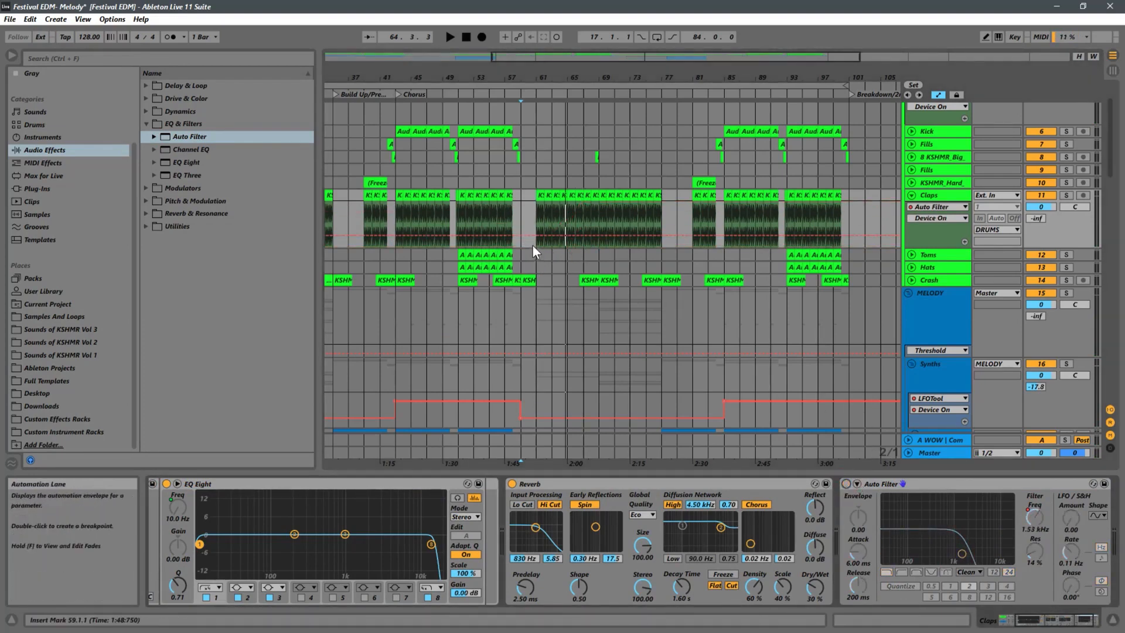
pyautogui.moveTo(537, 238); pyautogui.dragTo(535, 209)
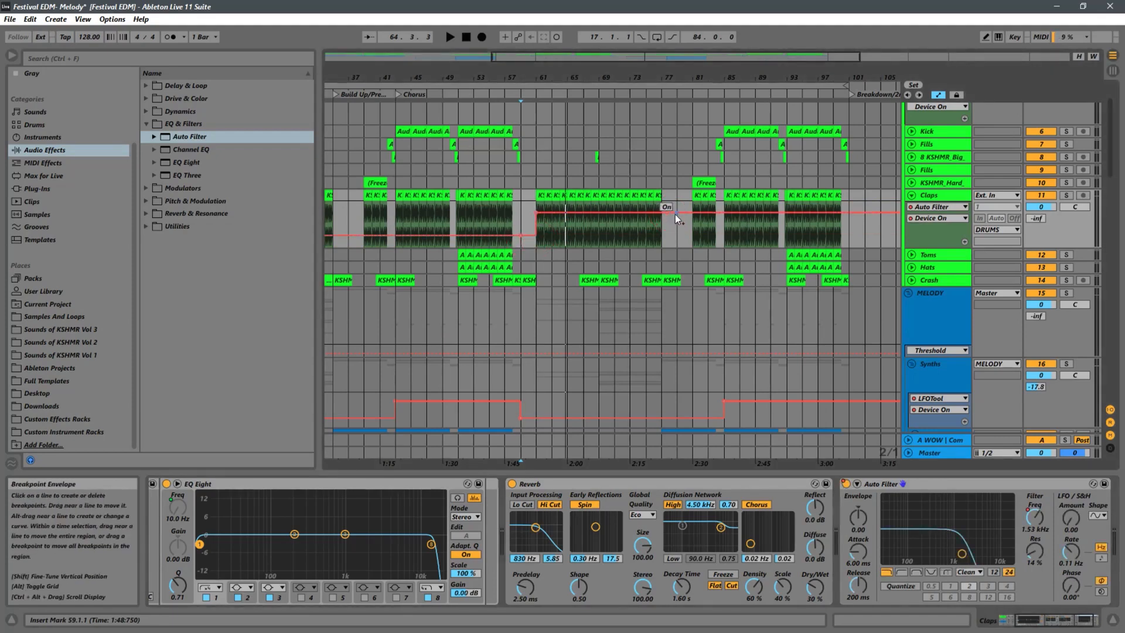
pyautogui.moveTo(675, 214); pyautogui.dragTo(678, 249)
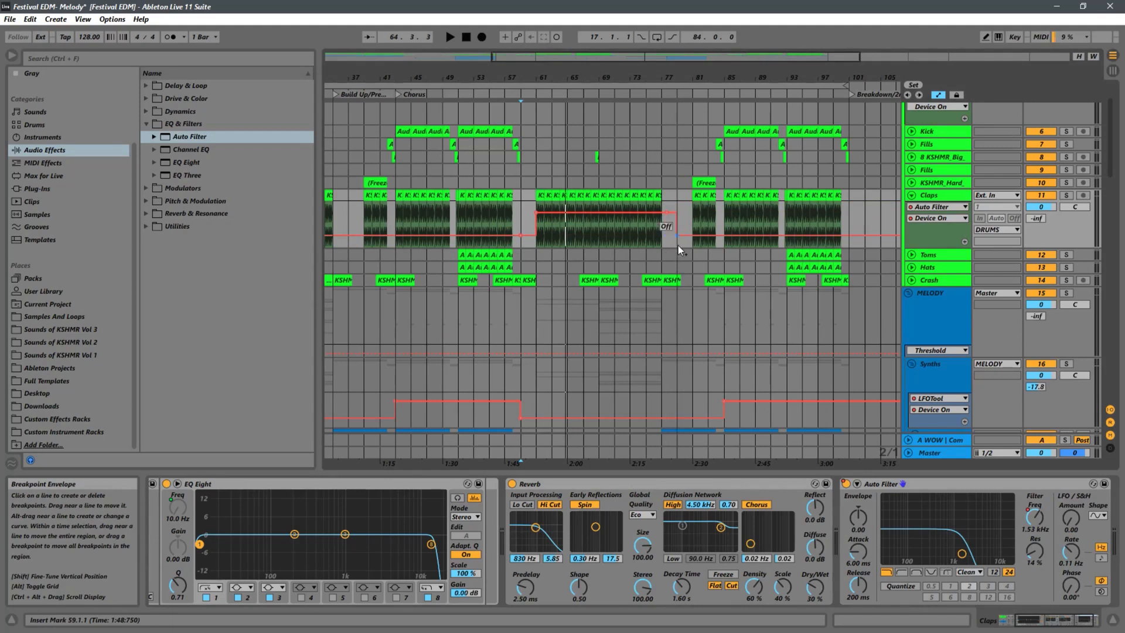
# Reshape the Claps filter frequency automation to jump up at bar 61 and ramp to 19.9 kHz at bar 69.
pyautogui.click(1036, 522)
pyautogui.press('space')
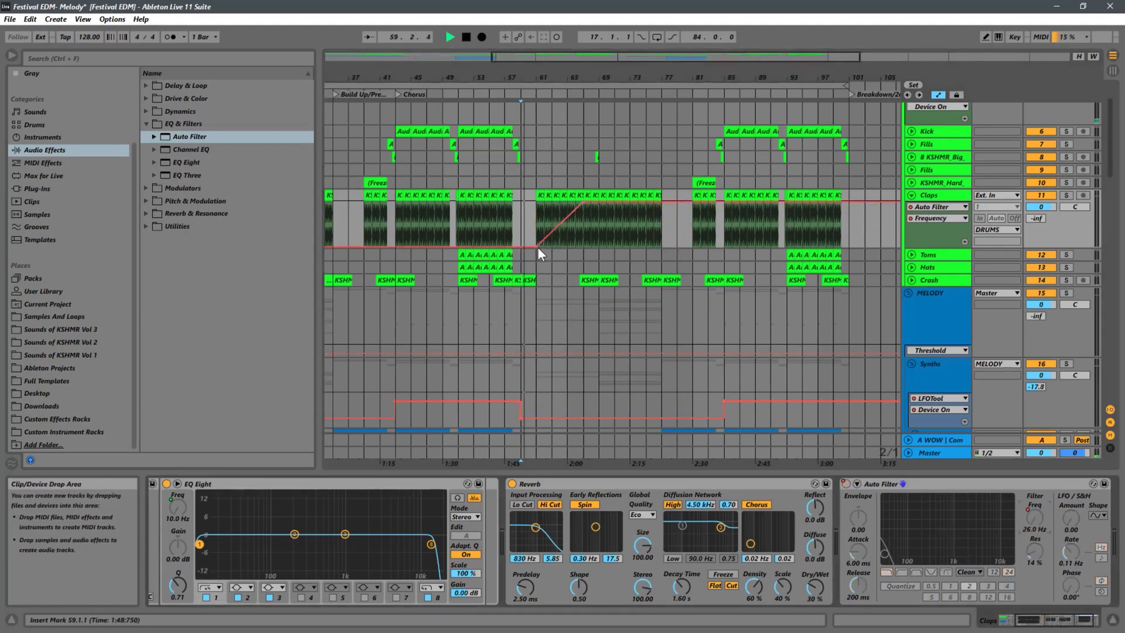
pyautogui.moveTo(537, 246); pyautogui.dragTo(536, 234)
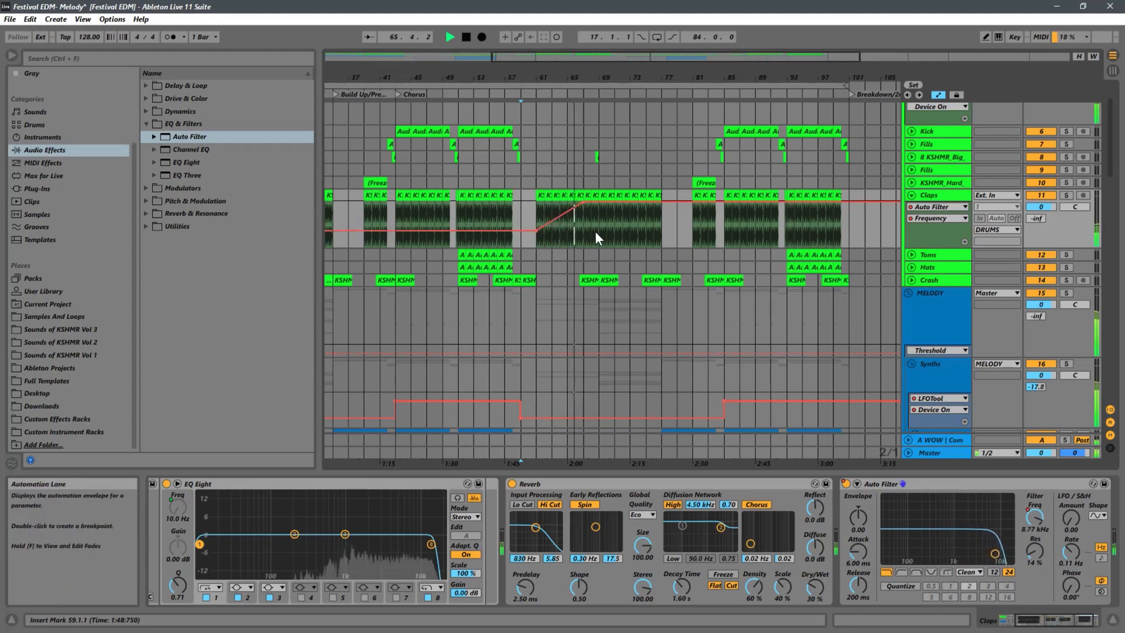
pyautogui.moveTo(532, 232); pyautogui.dragTo(543, 264)
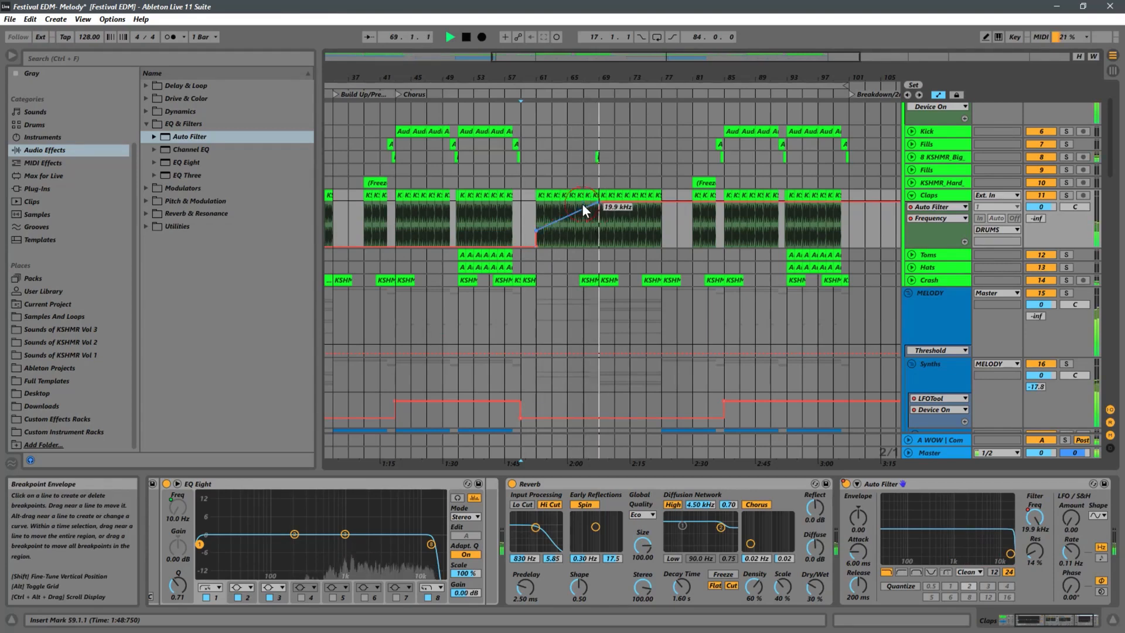
pyautogui.moveTo(583, 203); pyautogui.dragTo(599, 203)
# Select the bar 61 clip on track 22 Nexus 3 and lock the automation envelopes.
pyautogui.scroll(-5, 620, 206)
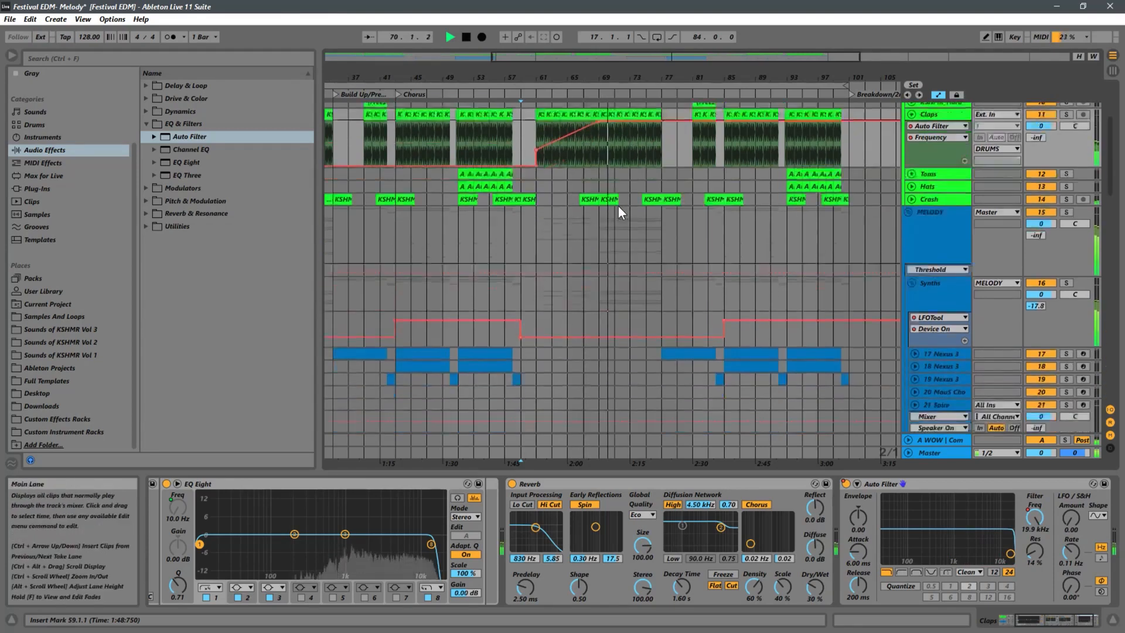
pyautogui.scroll(-2, 639, 208)
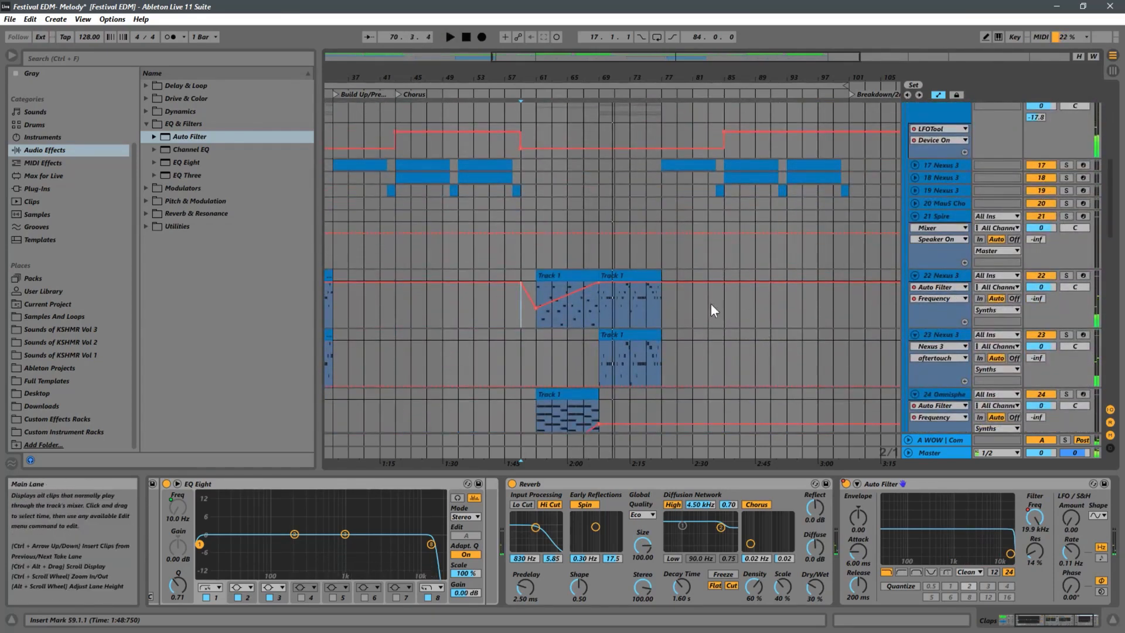
pyautogui.click(565, 280)
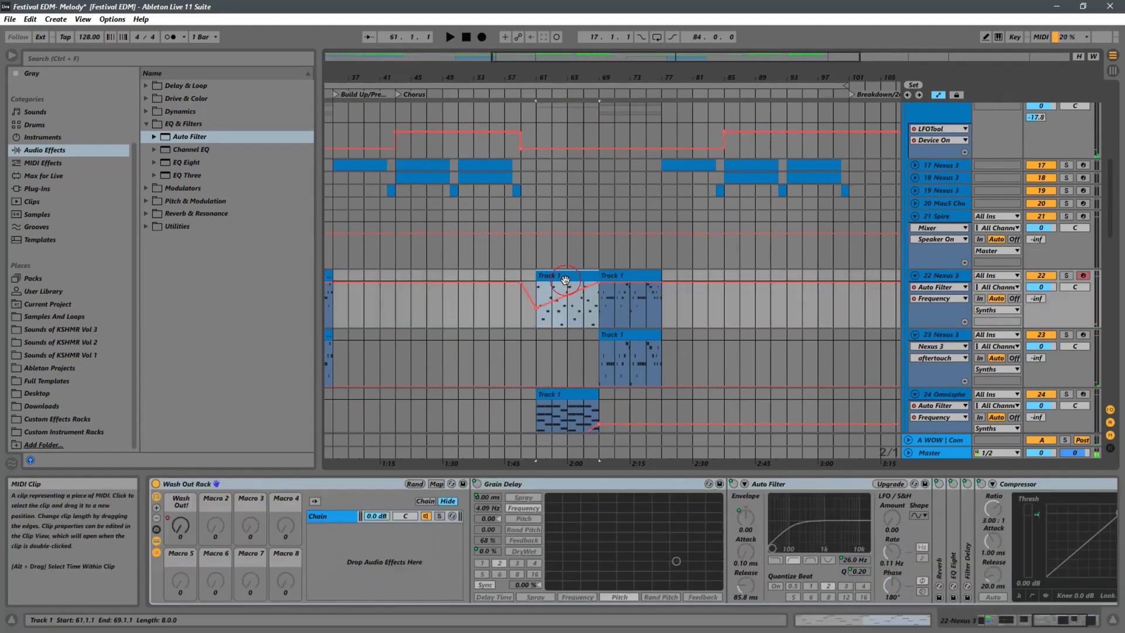
pyautogui.click(960, 94)
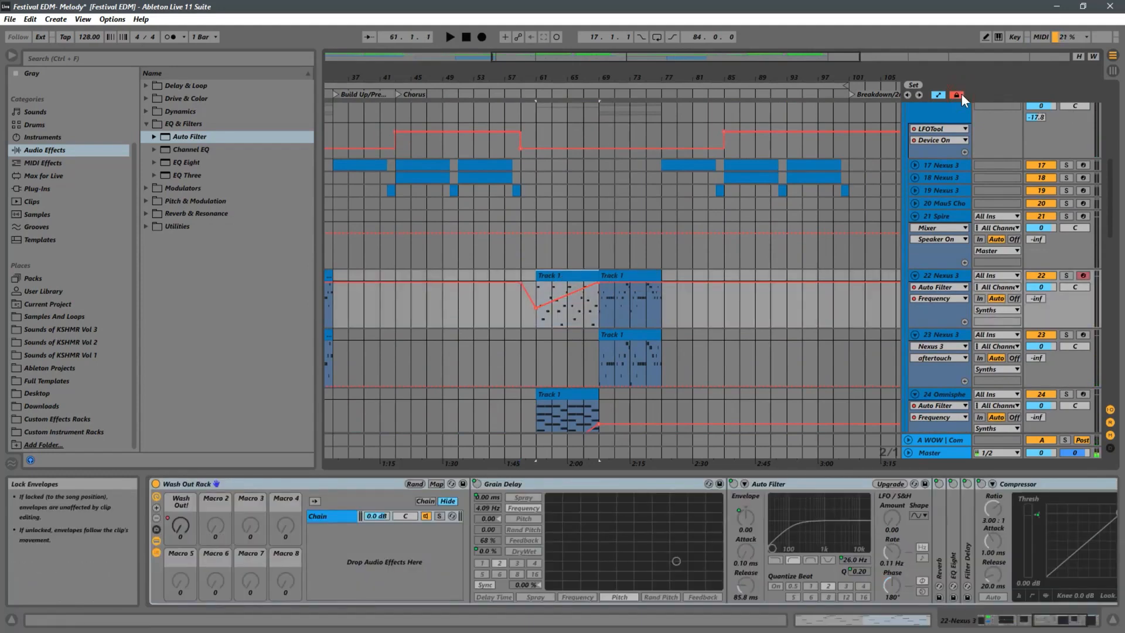
# Try replacing the bar 69 clips on the 22 and 23 Nexus 3 tracks with copies of track 22's bar 61 clip.
pyautogui.click(620, 296)
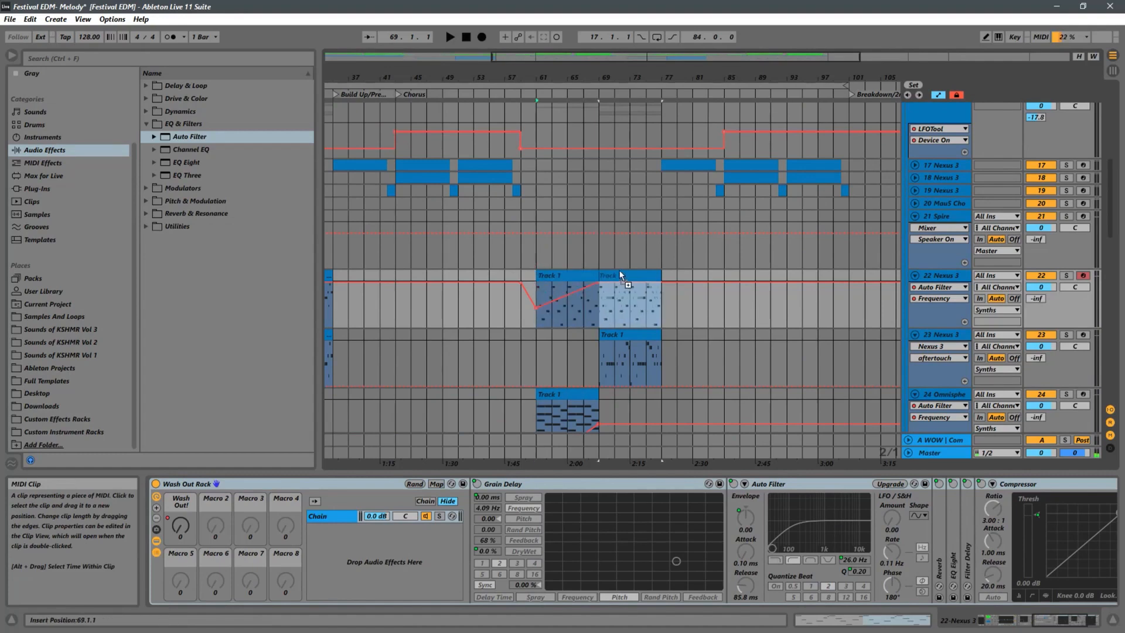
pyautogui.click(585, 308)
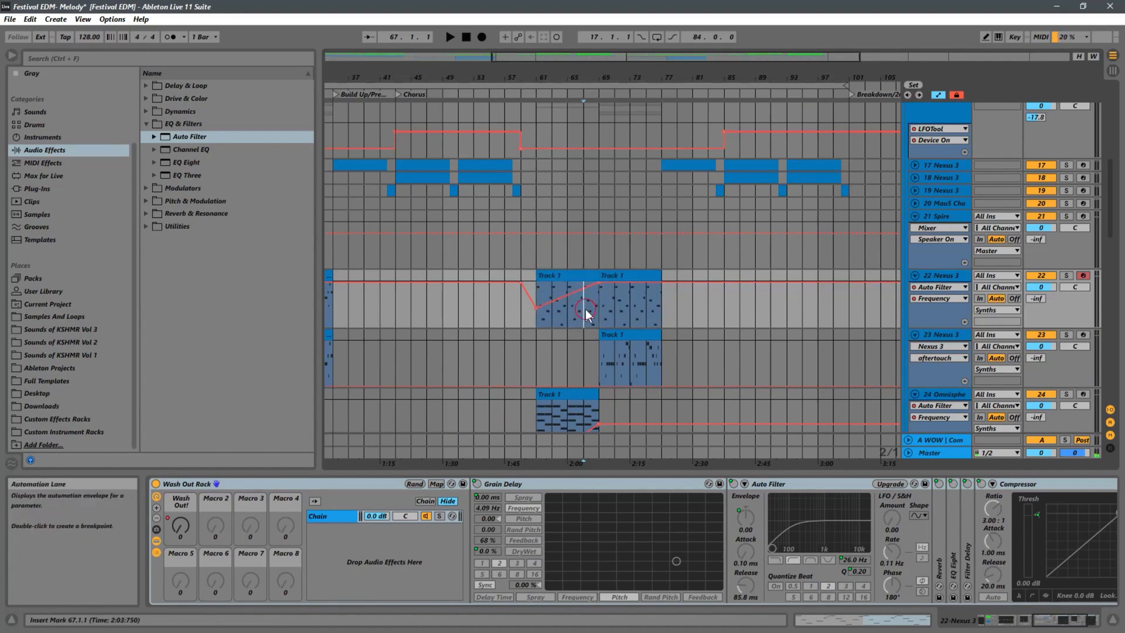
pyautogui.click(624, 313)
pyautogui.click(631, 334)
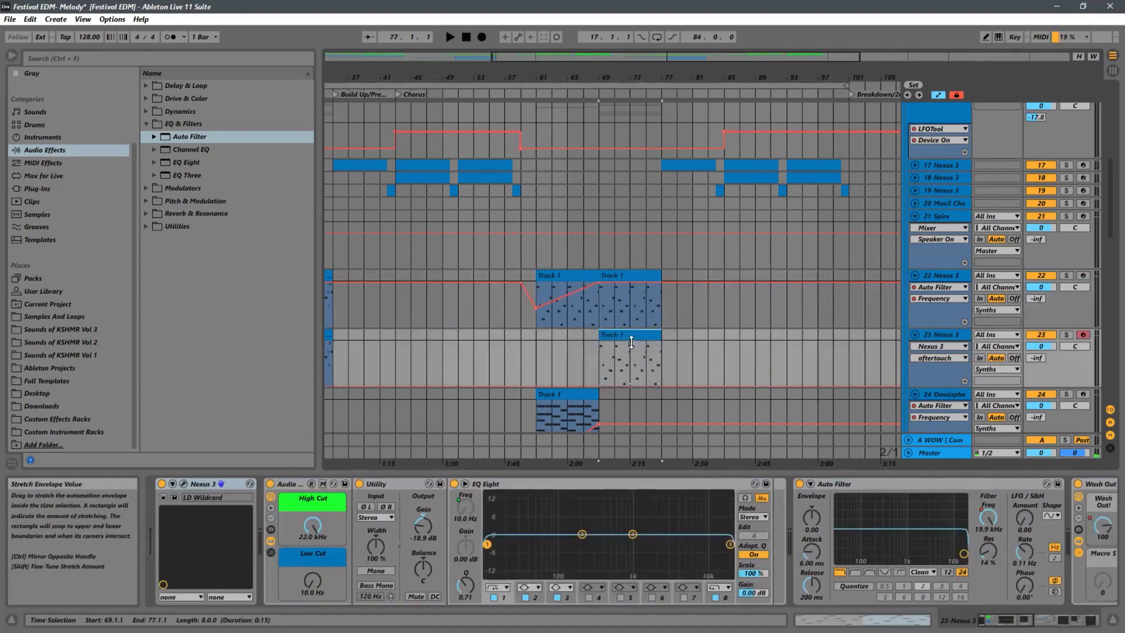
# Play the arrangement from bars 69, 59 and 61 to listen to the copied melody clips.
pyautogui.press('space')
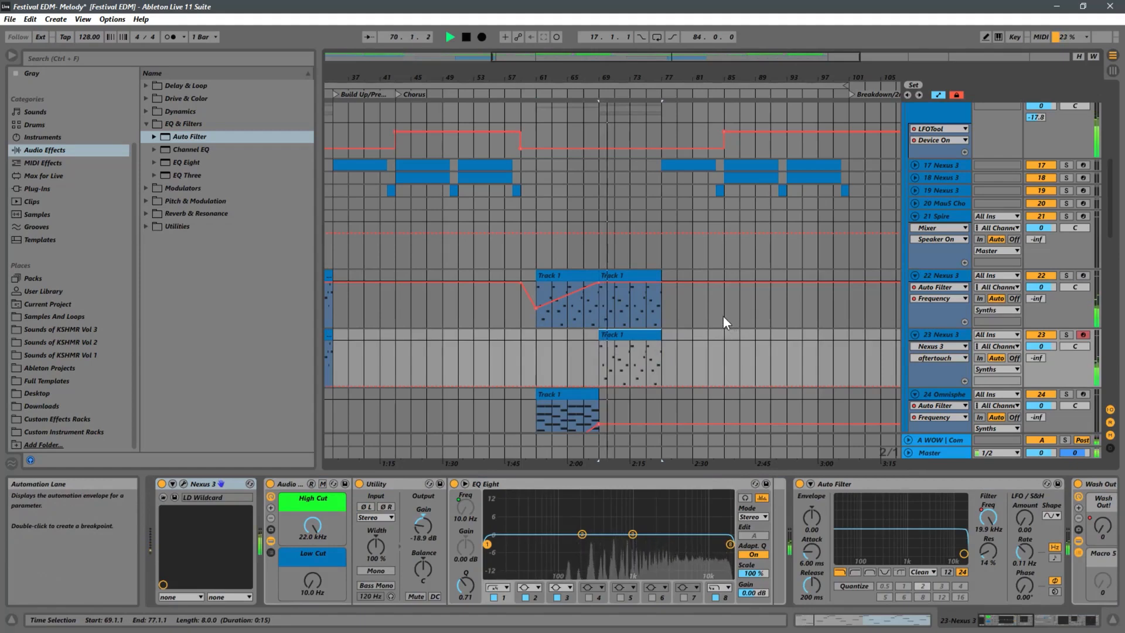
pyautogui.click(524, 321)
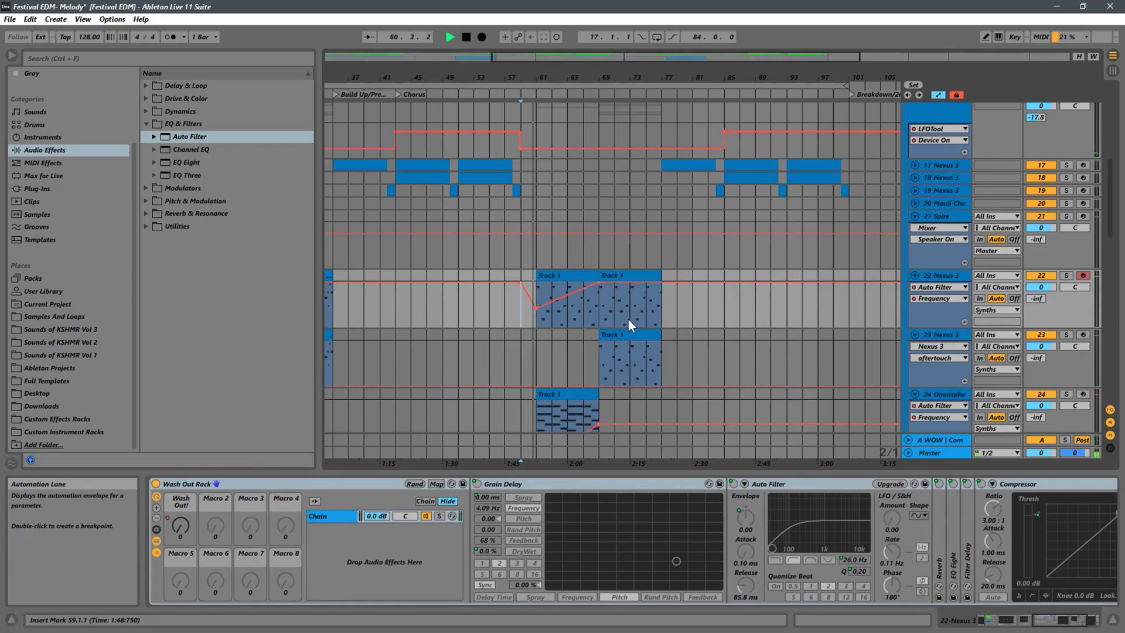
pyautogui.scroll(-3, 627, 319)
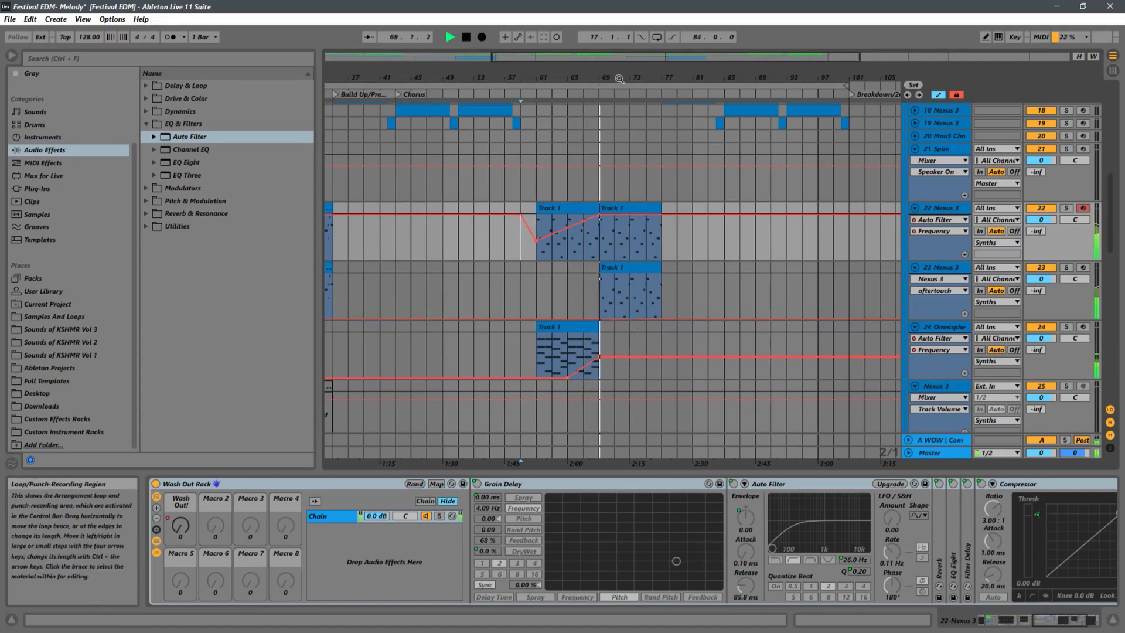
pyautogui.moveTo(619, 78); pyautogui.dragTo(663, 23)
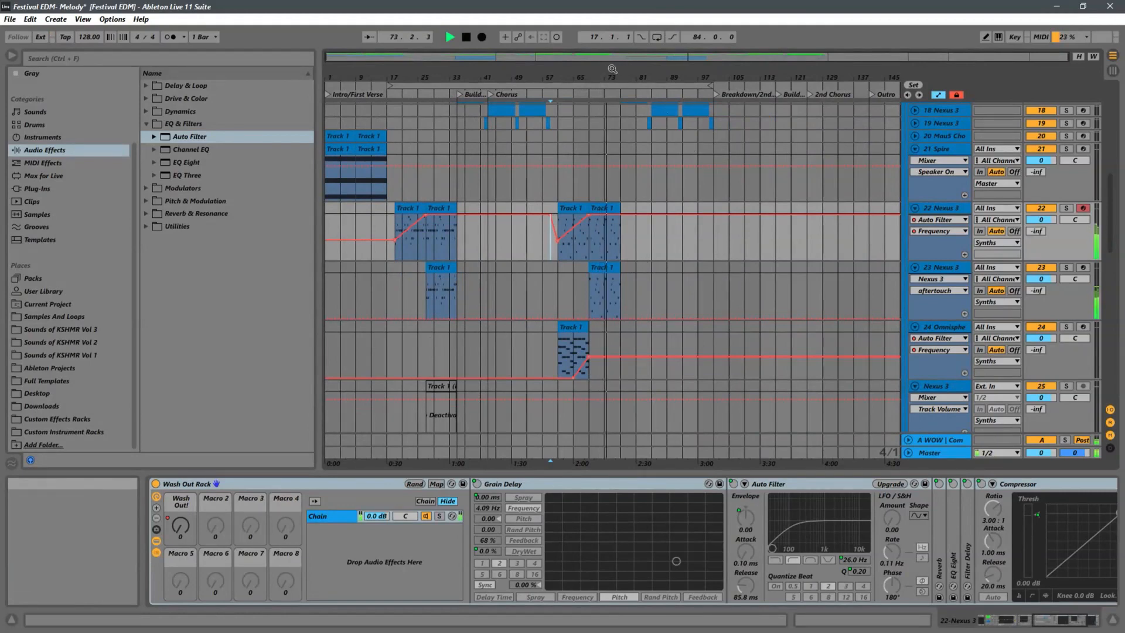
pyautogui.moveTo(613, 70); pyautogui.dragTo(690, 169)
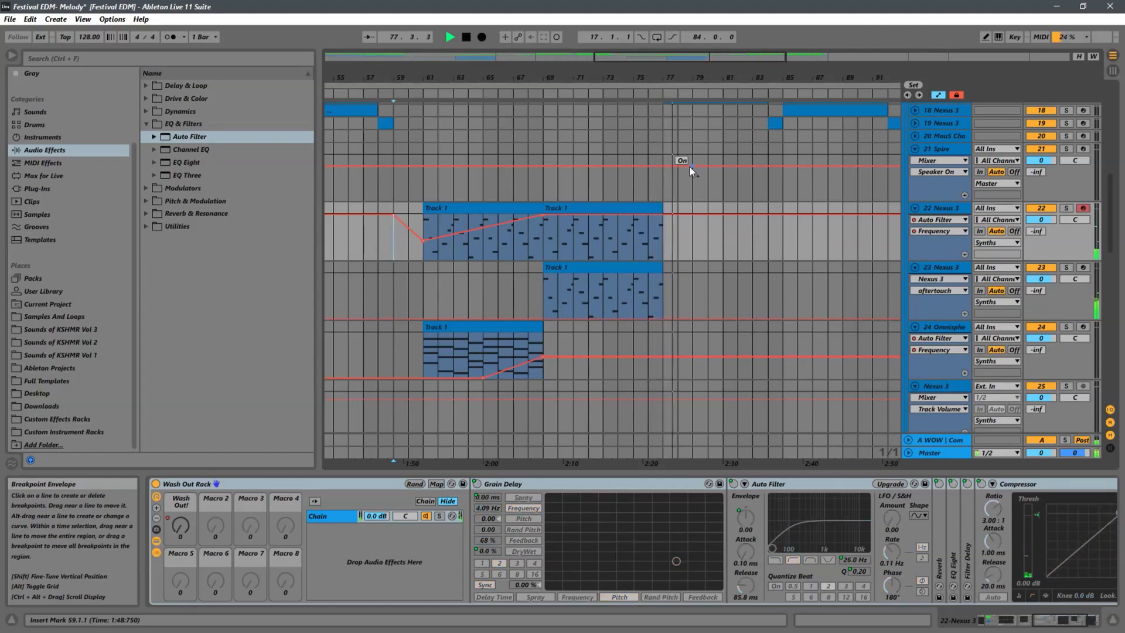
pyautogui.press('space')
pyautogui.press('space')
pyautogui.click(424, 256)
pyautogui.press('space')
pyautogui.press('space')
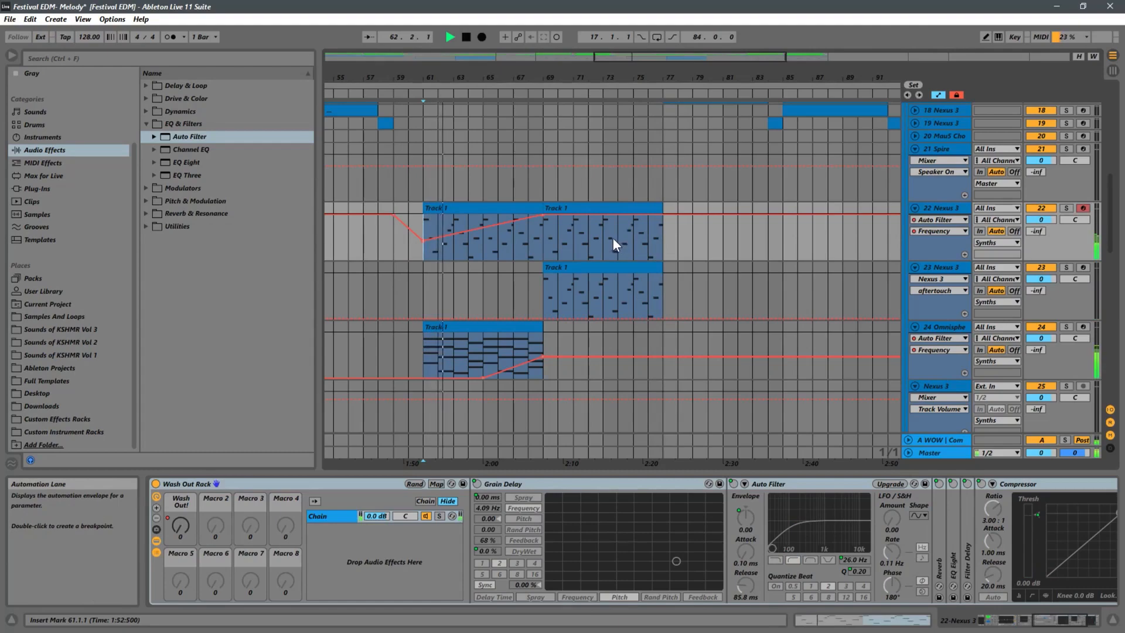
# Play the song from the first-verse melody at bar 19 through the section after the first chorus for comparison.
pyautogui.moveTo(455, 73); pyautogui.dragTo(726, 7)
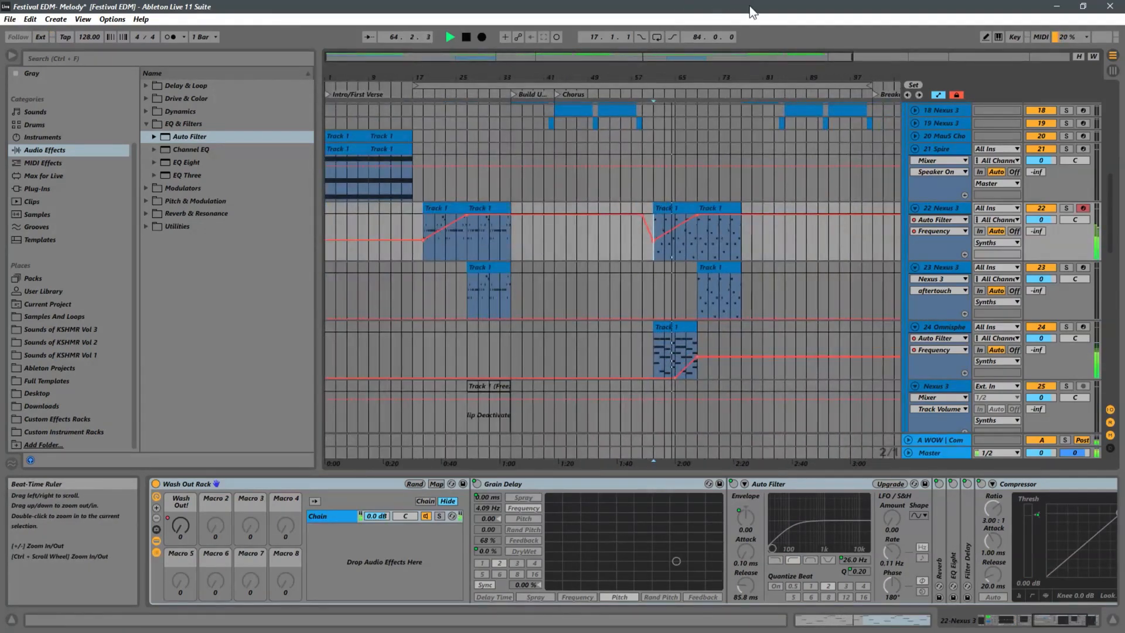
pyautogui.press('space')
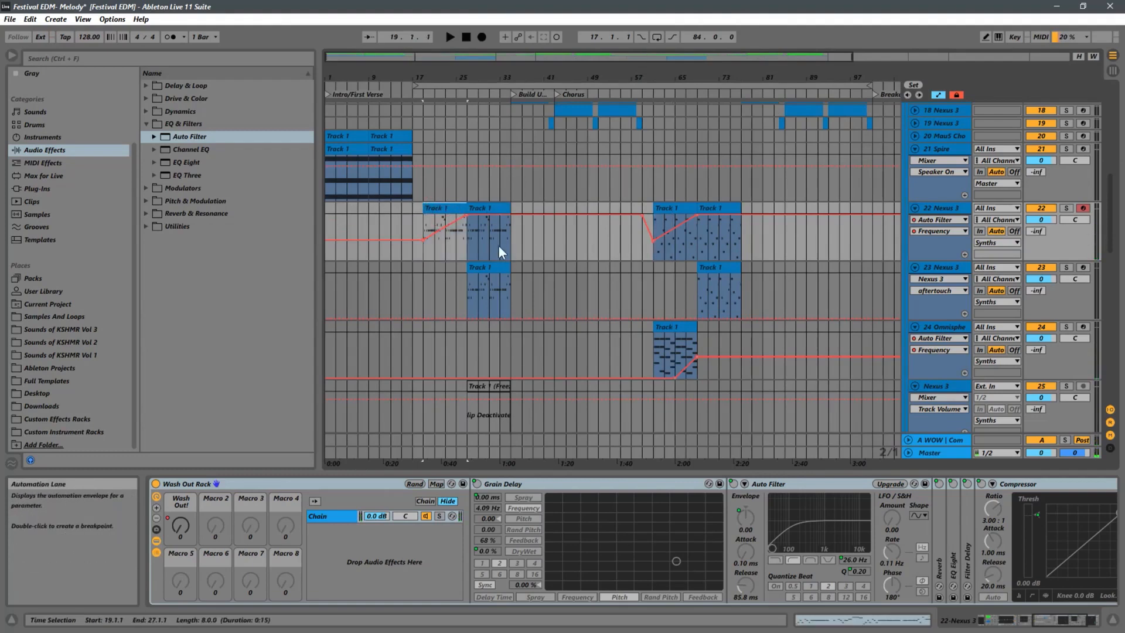
pyautogui.click(419, 216)
pyautogui.press('space')
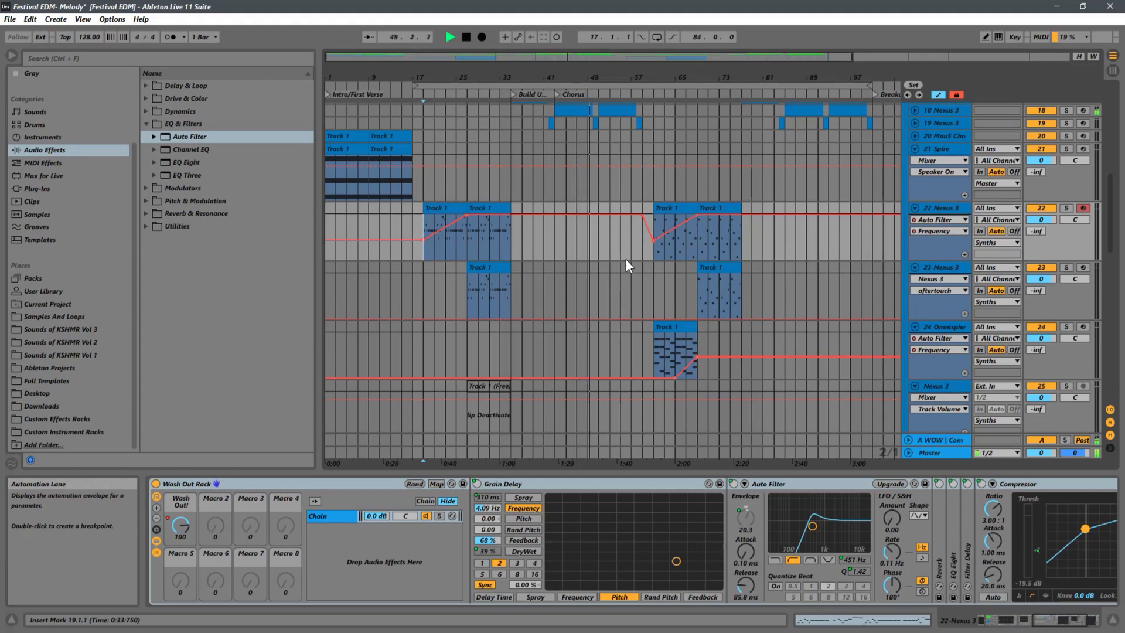
pyautogui.scroll(3, 633, 255)
pyautogui.scroll(2, 638, 254)
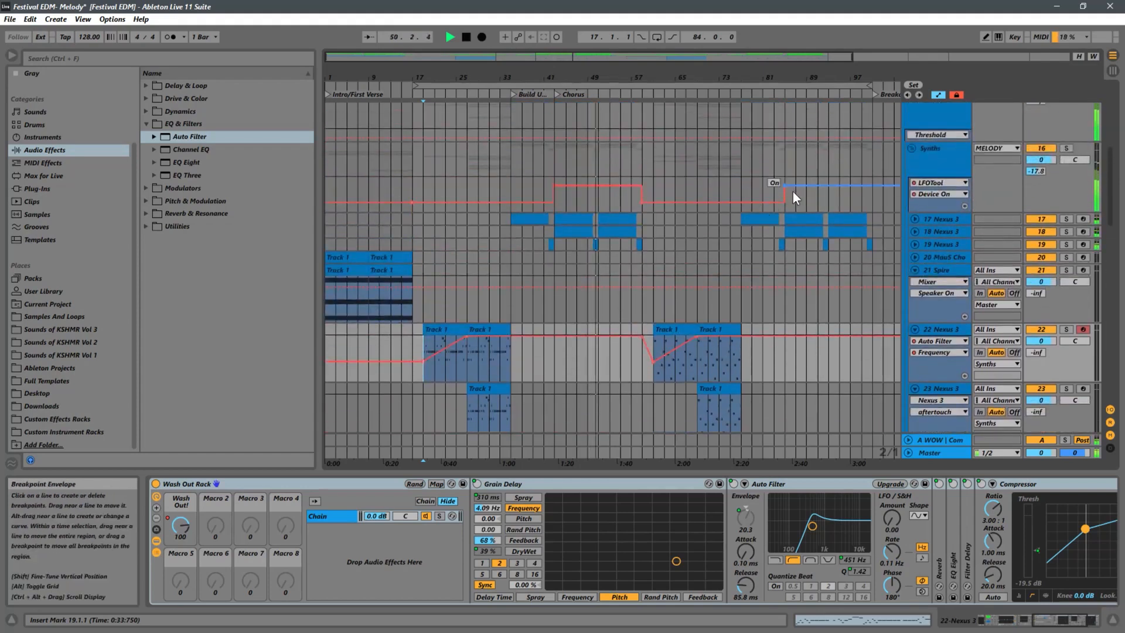
pyautogui.scroll(-2, 709, 163)
pyautogui.moveTo(658, 97); pyautogui.dragTo(543, 211)
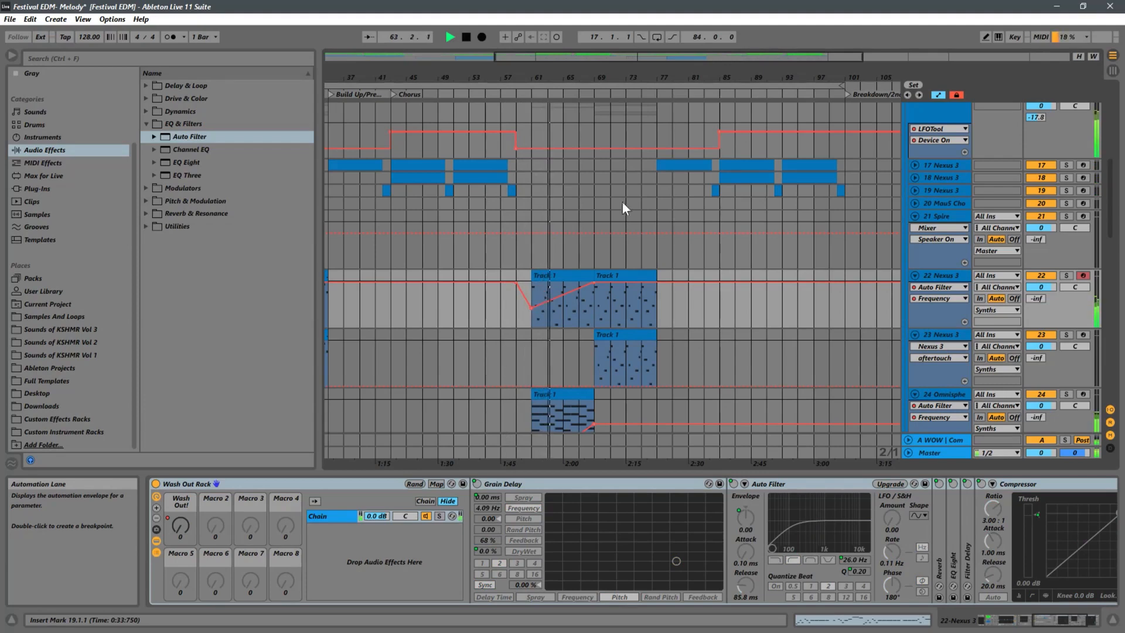
pyautogui.moveTo(615, 77); pyautogui.dragTo(618, 46)
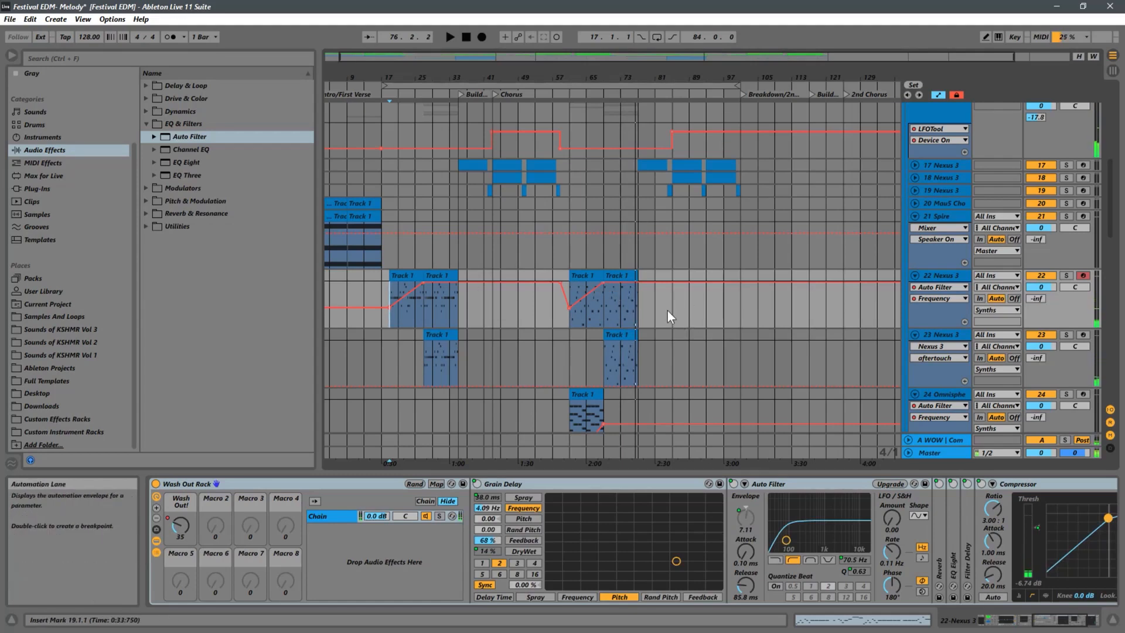
# Undo the two clip copies on the Nexus 3 tracks and play the section from bars 61 and 69.
pyautogui.hotkey('ctrl', 'z')
pyautogui.hotkey('ctrl', 'z')
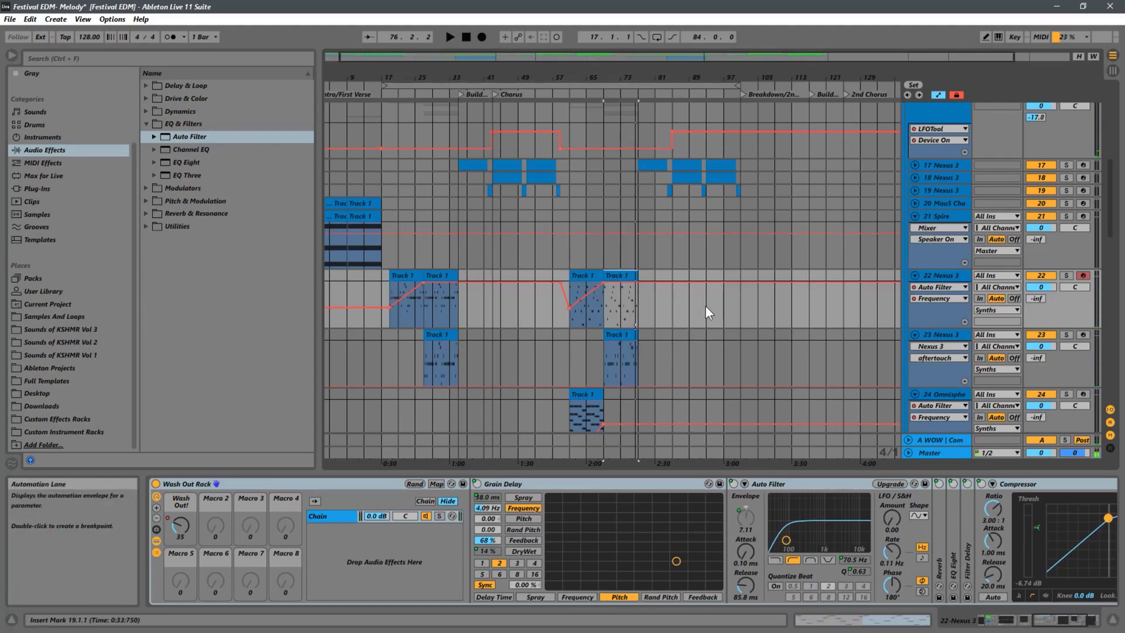
pyautogui.click(566, 321)
pyautogui.press('space')
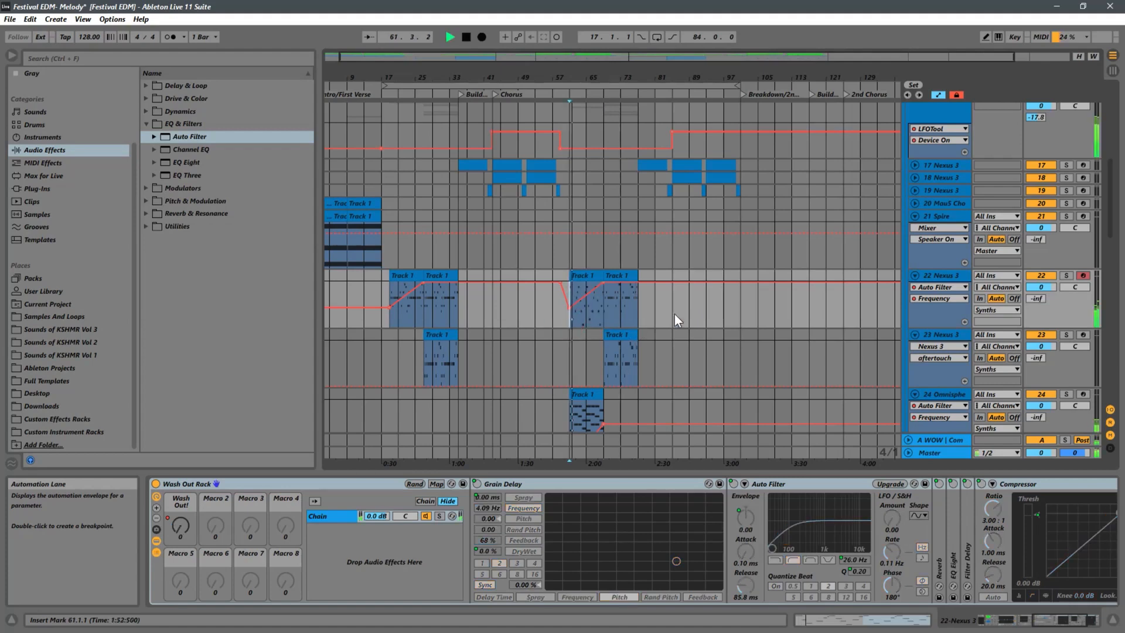
pyautogui.scroll(-2, 673, 314)
pyautogui.click(607, 280)
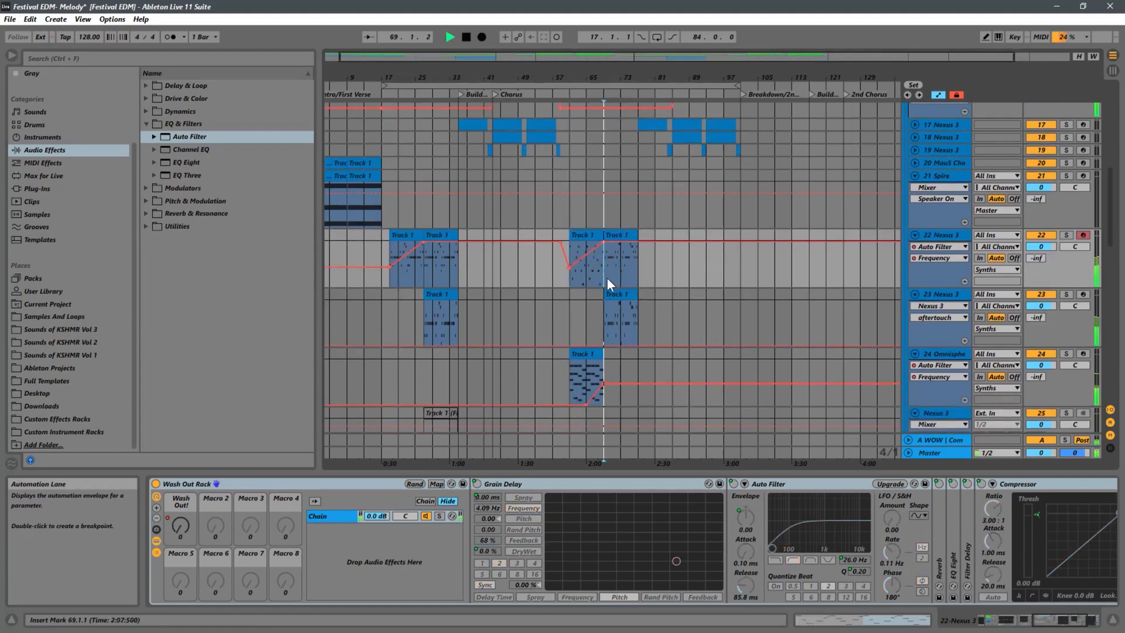
pyautogui.press('space')
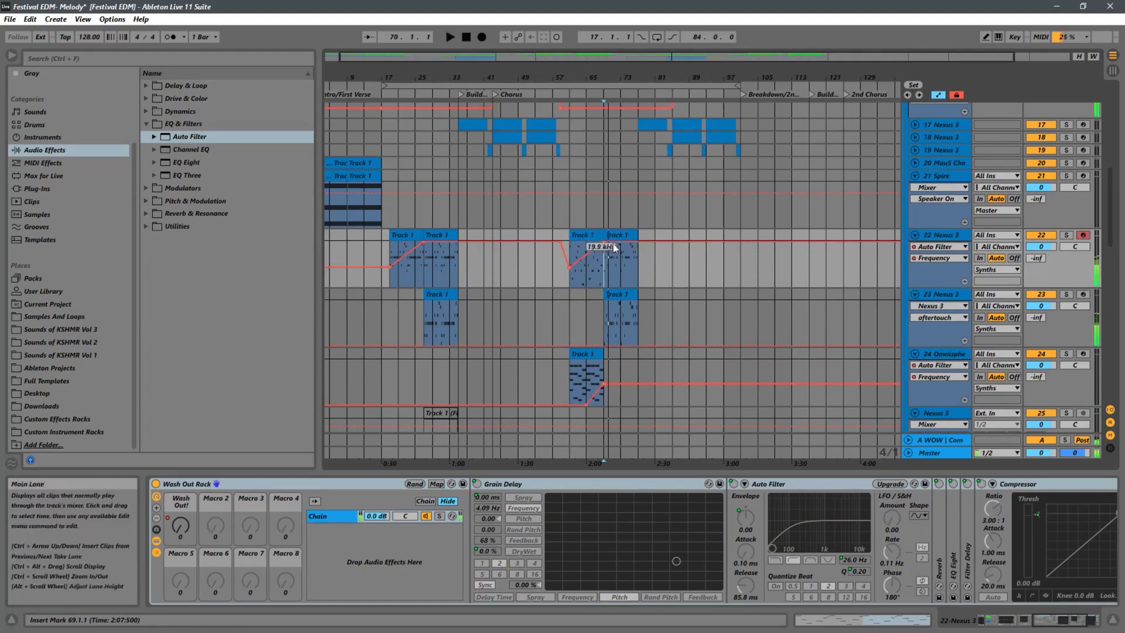
# Duplicate track 22 Nexus 3 and delete the copy's bar 69 clip and first-verse clips.
pyautogui.rightClick(944, 237)
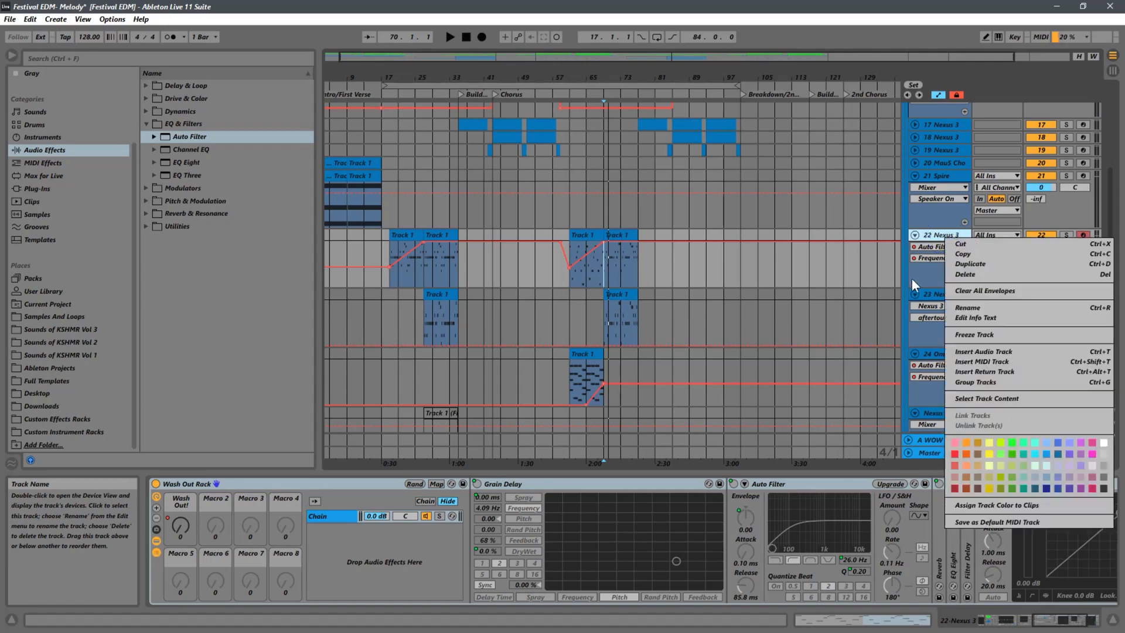
pyautogui.press('Escape')
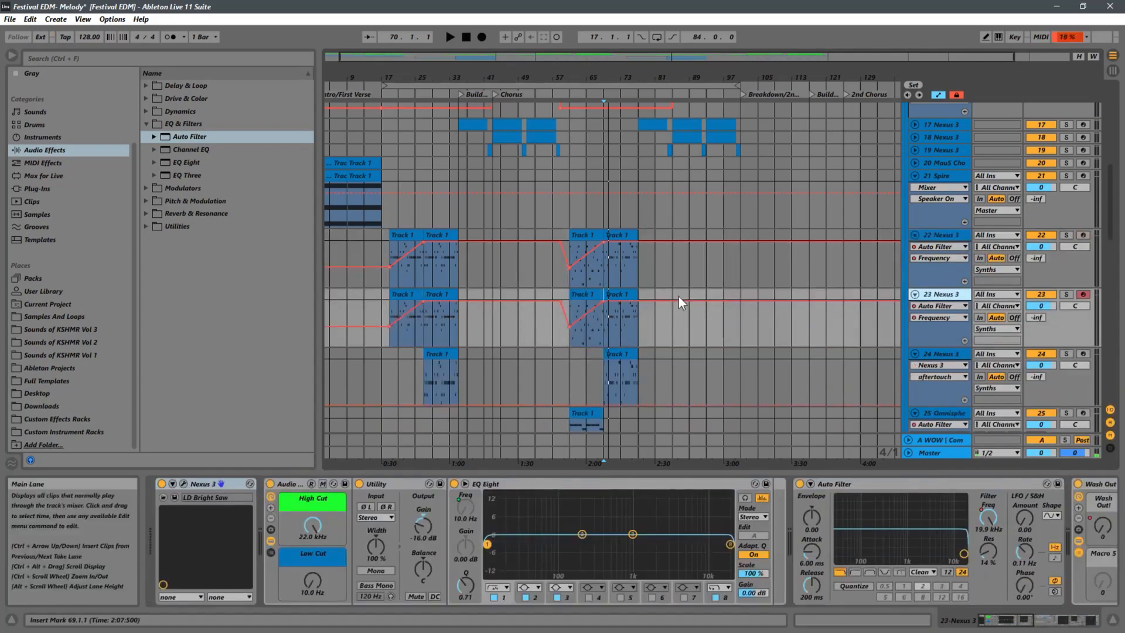
pyautogui.click(623, 295)
pyautogui.press('Delete')
pyautogui.moveTo(481, 344); pyautogui.dragTo(371, 294)
pyautogui.press('Delete')
# Delete the bar 61 clip from the original track 22 Nexus 3.
pyautogui.click(586, 240)
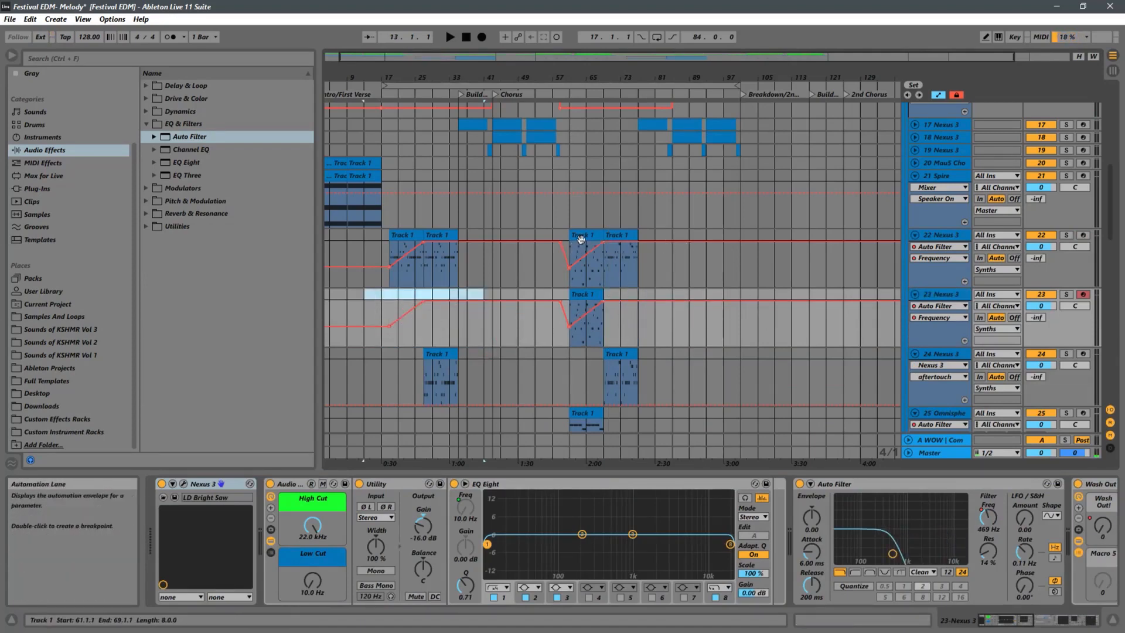
pyautogui.press('Delete')
pyautogui.scroll(-2, 732, 260)
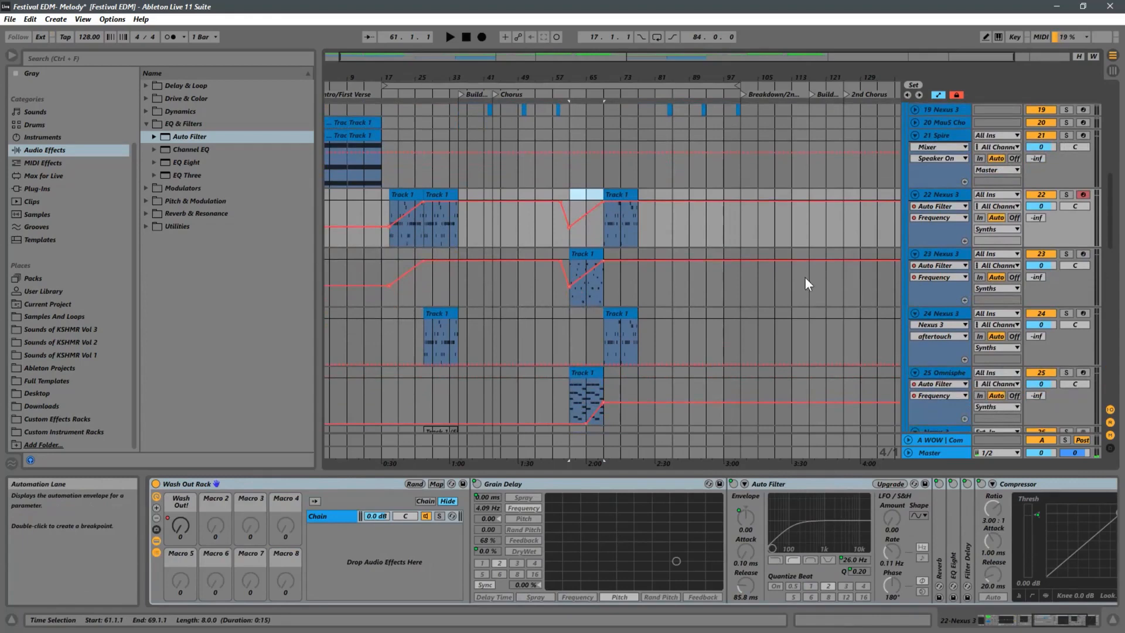
# Move track 23 Nexus 3 above track 22 Nexus 3 and play the arrangement from bar 61.
pyautogui.click(941, 253)
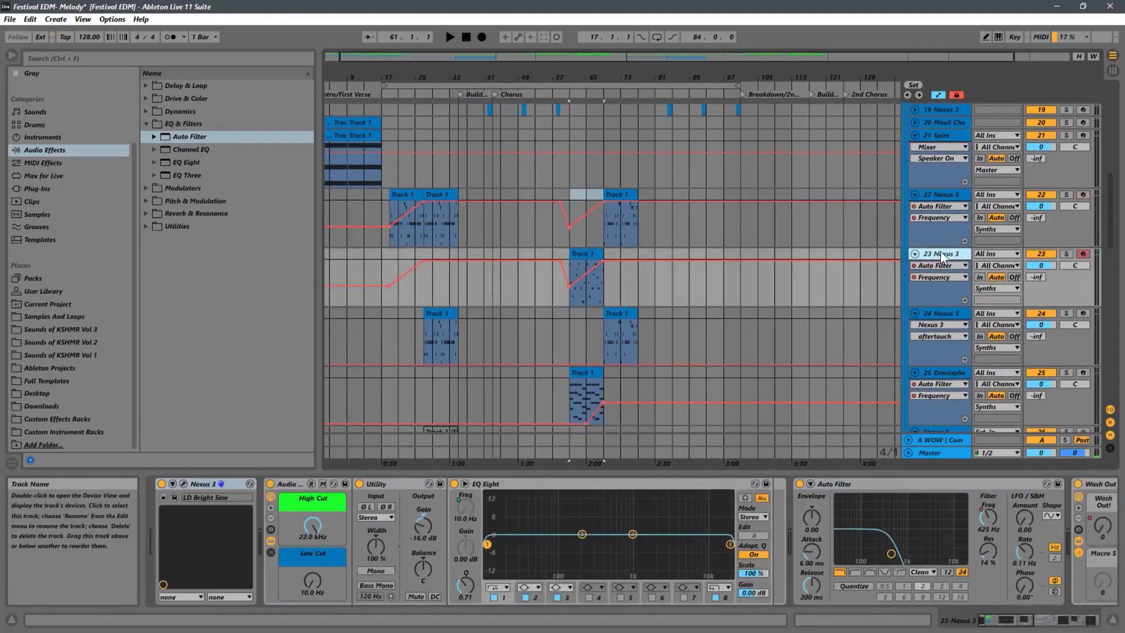
pyautogui.moveTo(941, 253); pyautogui.dragTo(937, 195)
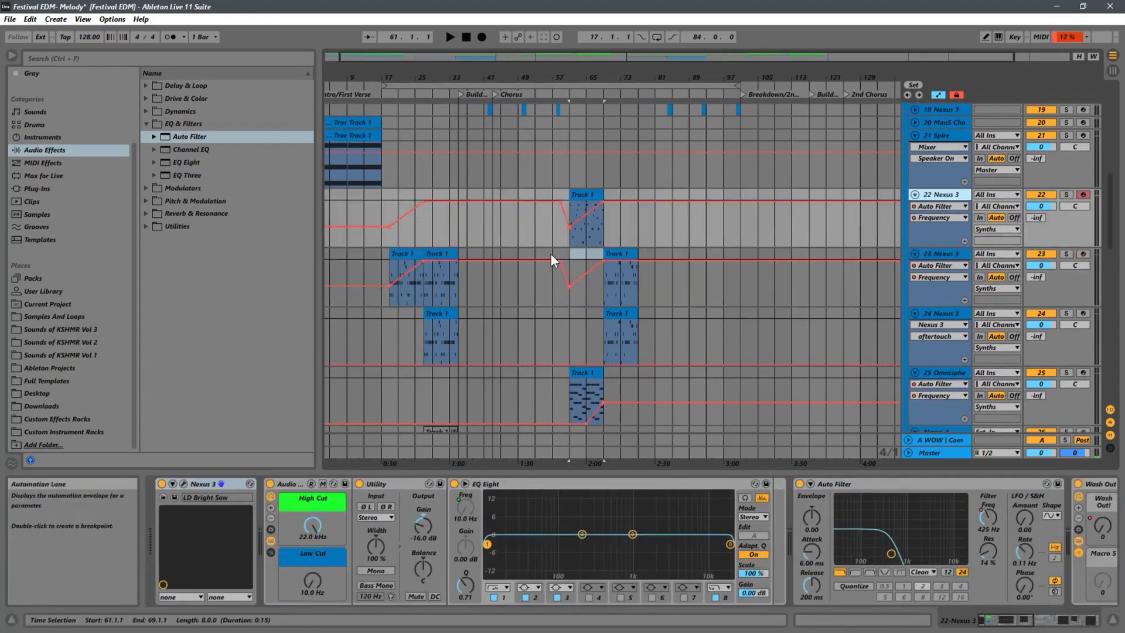
pyautogui.click(571, 240)
pyautogui.press('space')
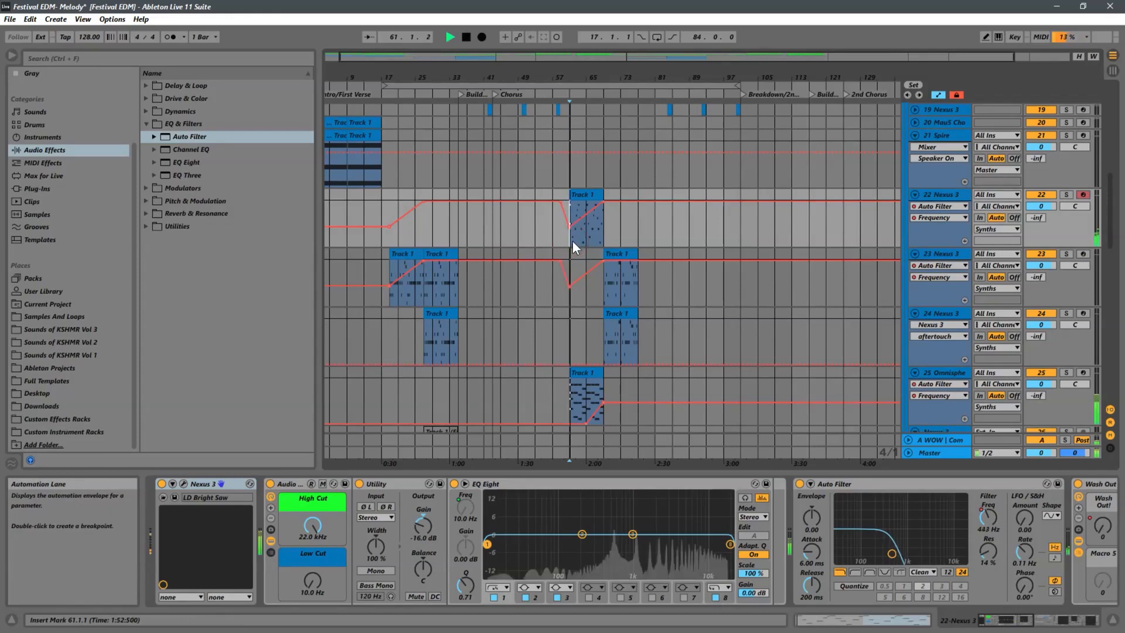
# Change the Nexus 3 preset on track 22 to Melbourne Vocal 2, auditioning it soloed and in the mix.
pyautogui.click(946, 194)
pyautogui.click(187, 483)
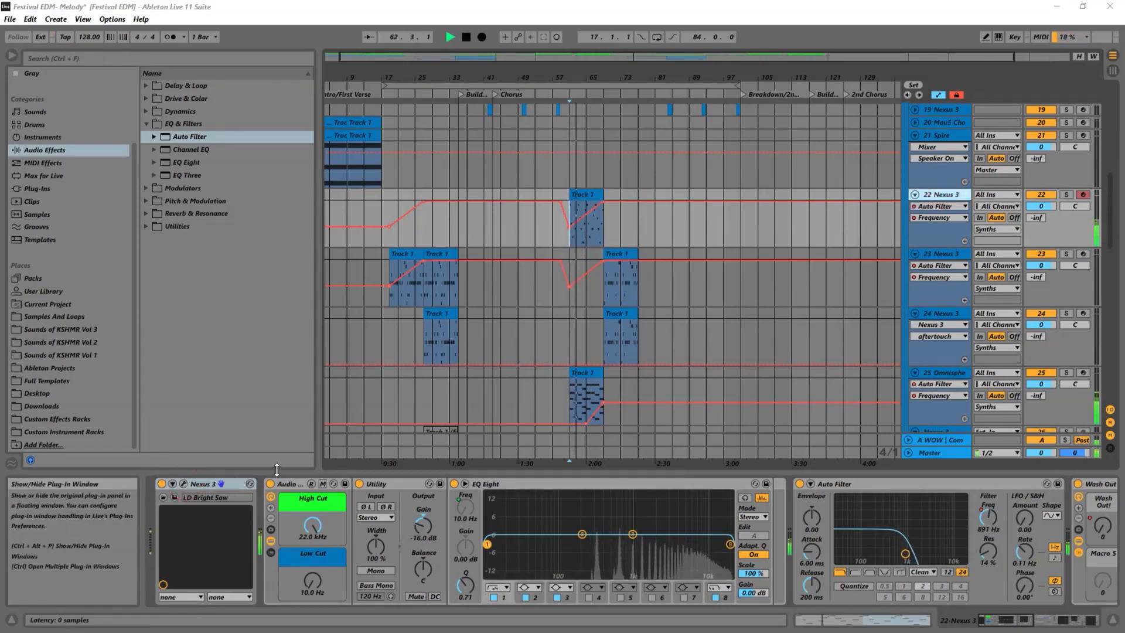
pyautogui.click(426, 360)
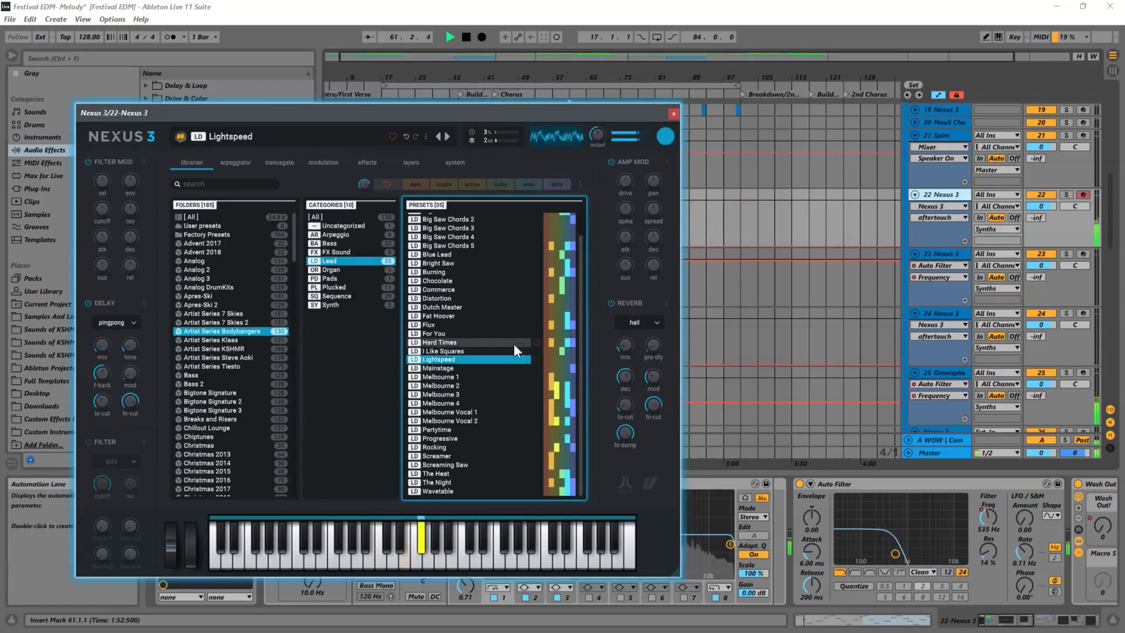
pyautogui.click(1065, 195)
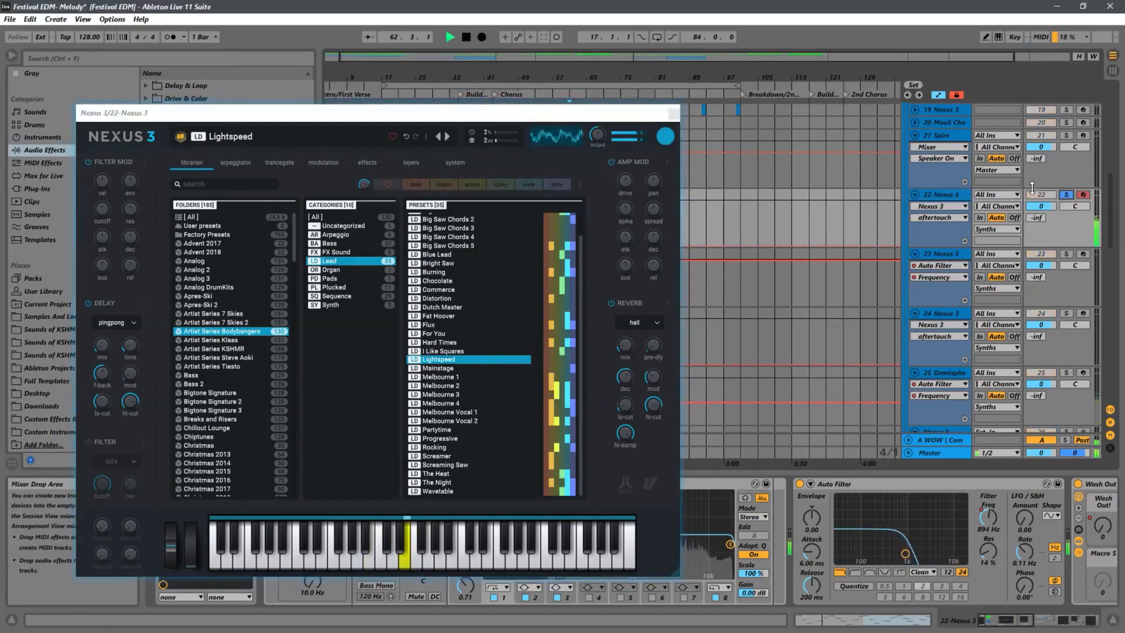
pyautogui.click(413, 422)
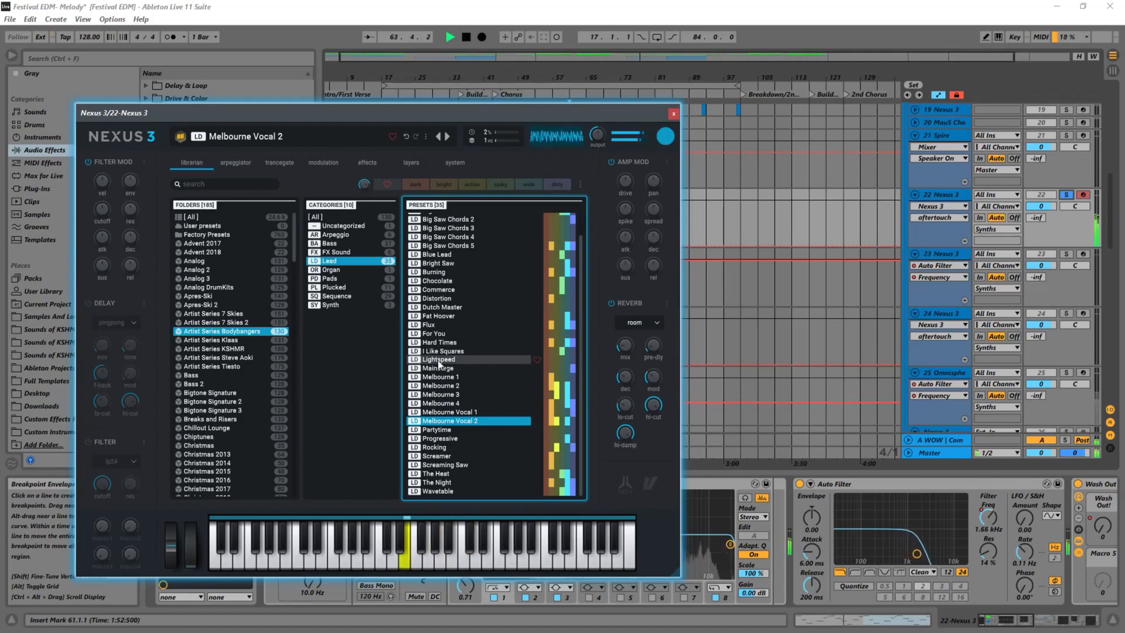
pyautogui.click(1068, 198)
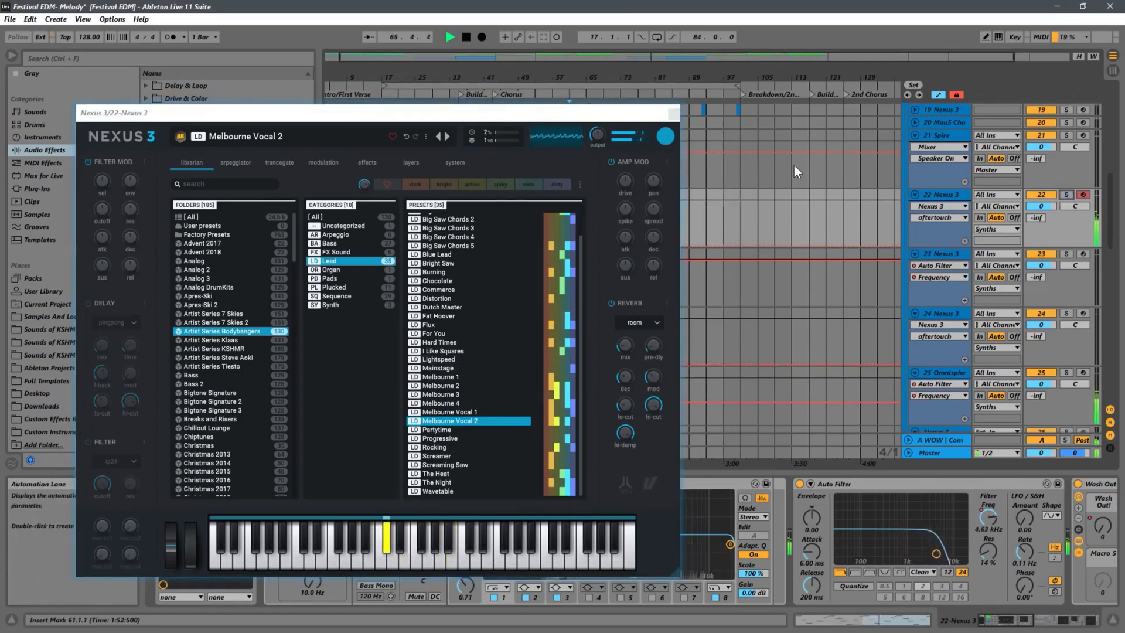
pyautogui.click(674, 114)
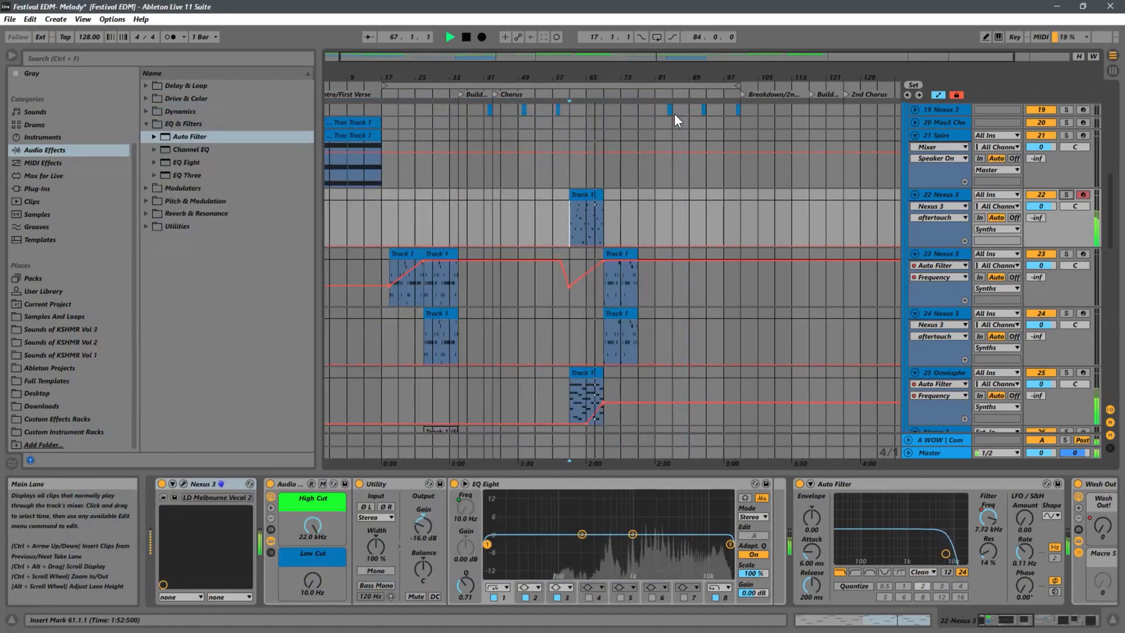
# Replay from bar 61 and lower the Utility gain on track 22 Nexus 3 to -25.4 dB.
pyautogui.moveTo(610, 76); pyautogui.dragTo(645, 188)
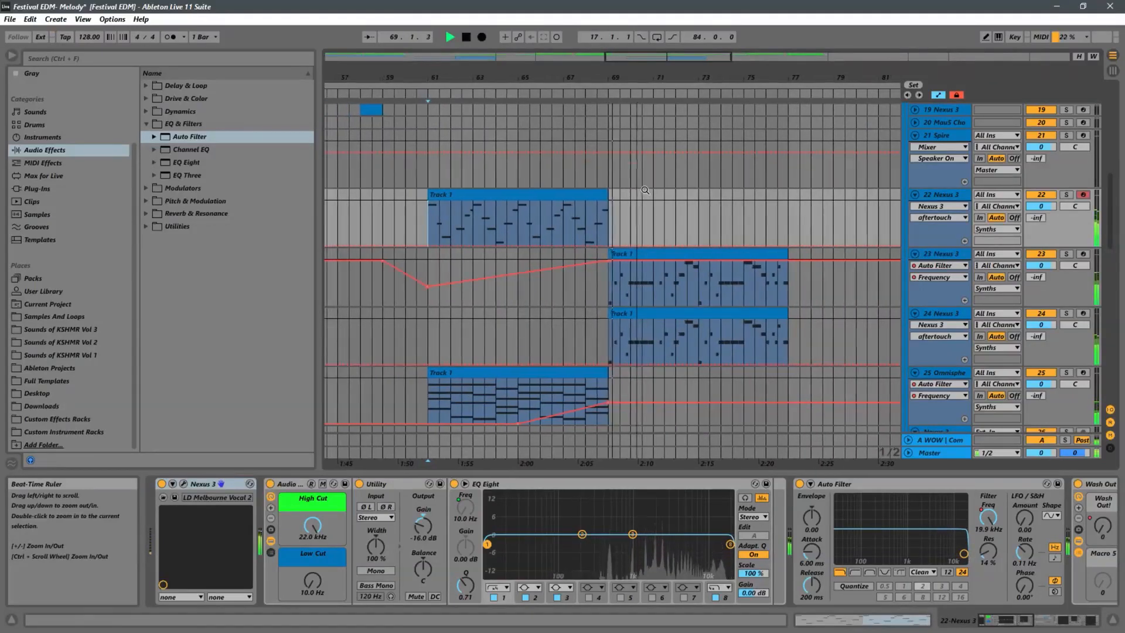
pyautogui.press('space')
pyautogui.press('space')
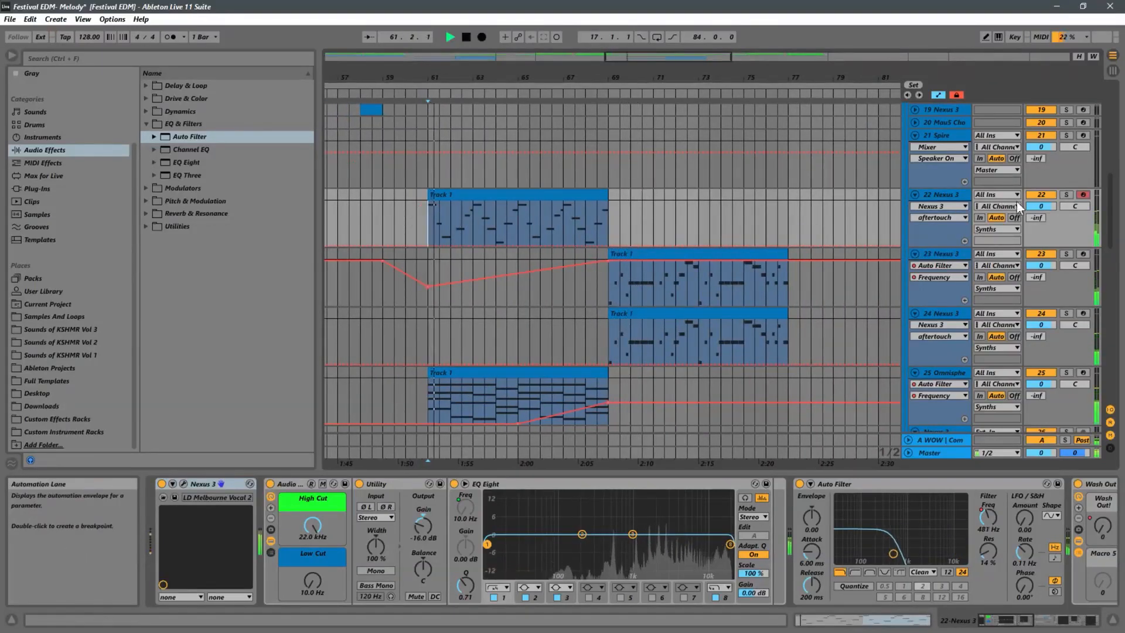
pyautogui.doubleClick(947, 195)
pyautogui.moveTo(421, 530)
pyautogui.mouseDown()
pyautogui.moveTo(416, 539)
pyautogui.moveTo(424, 533)
pyautogui.mouseUp()
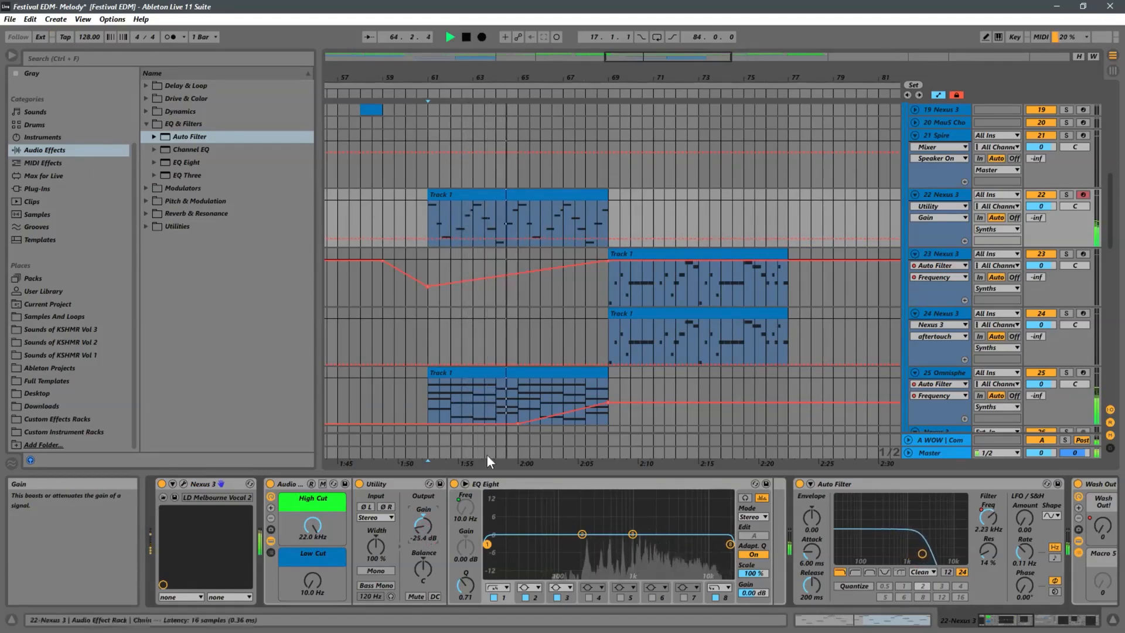
# Automate the Wash Out! macro on track 22 Nexus 3 to ramp up from bar 68 to bar 69 and hold until bar 77.
pyautogui.click(1097, 512)
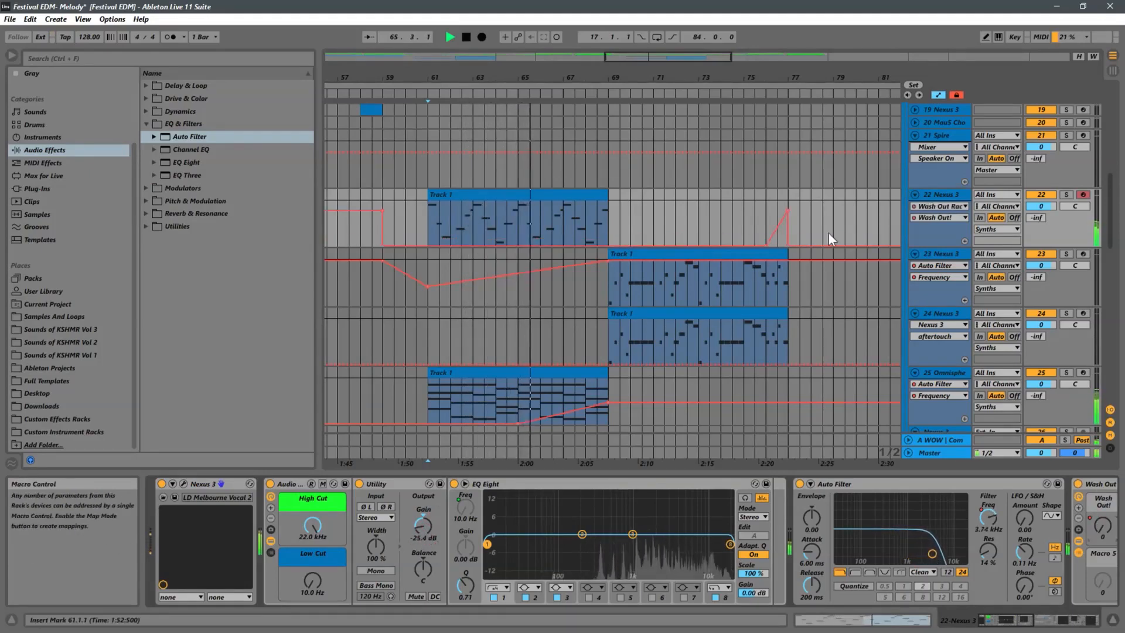
pyautogui.moveTo(607, 245); pyautogui.dragTo(603, 209)
pyautogui.click(766, 245)
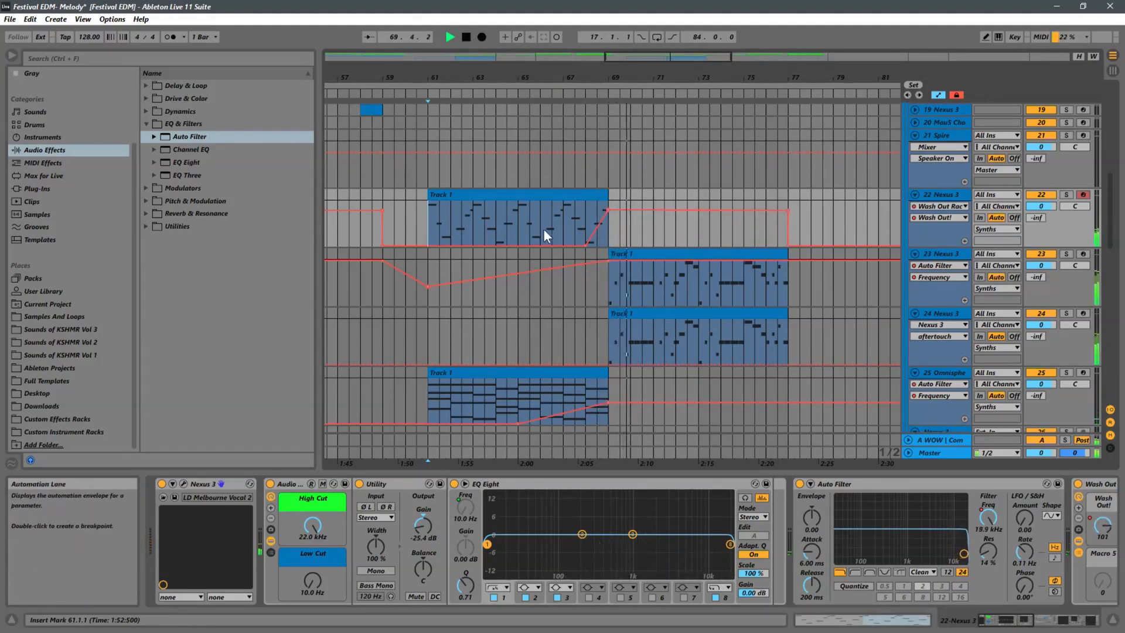
# Reshape the Wash Out! automation to rise from bar 67 to 95 at bar 69 and fall away from about bar 73 to bar 77.
pyautogui.click(519, 230)
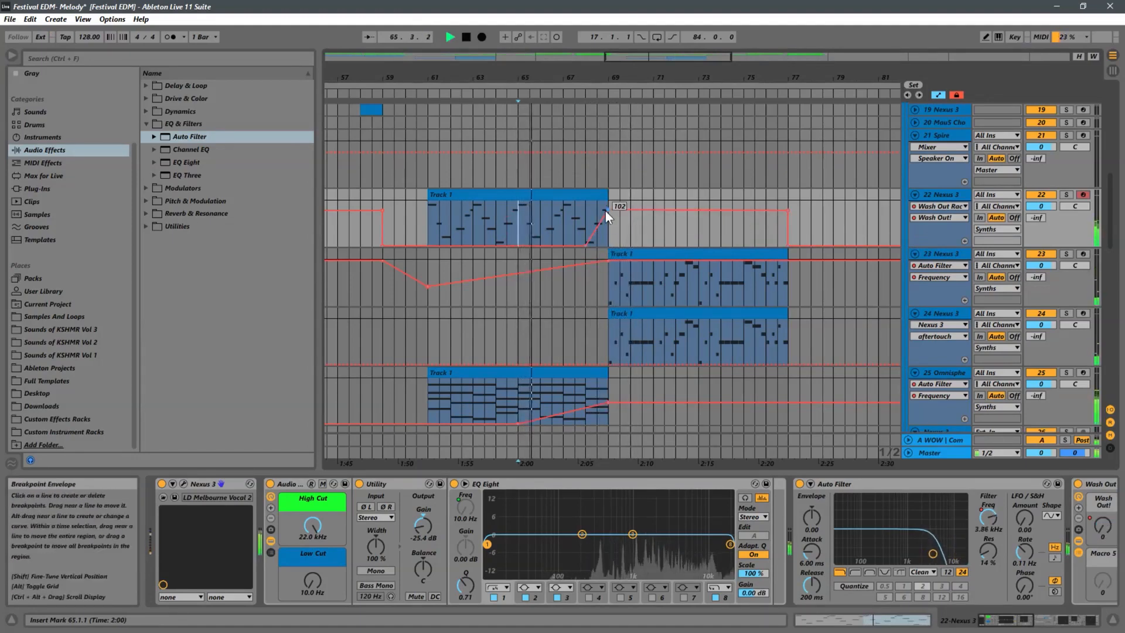
pyautogui.moveTo(607, 211); pyautogui.dragTo(607, 208)
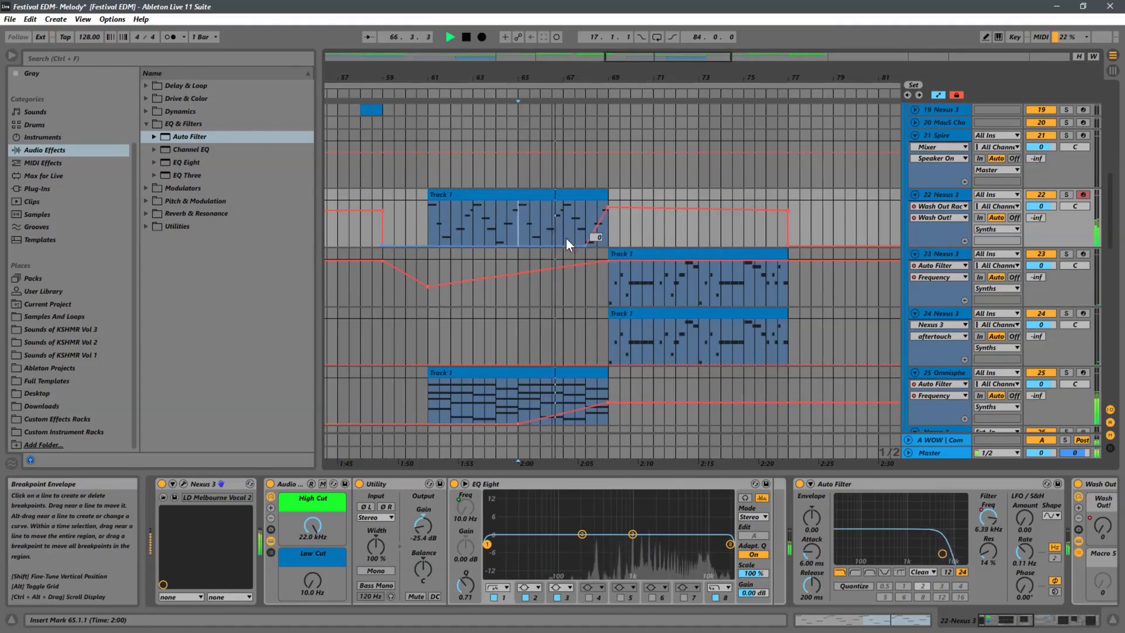
pyautogui.moveTo(586, 245); pyautogui.dragTo(565, 246)
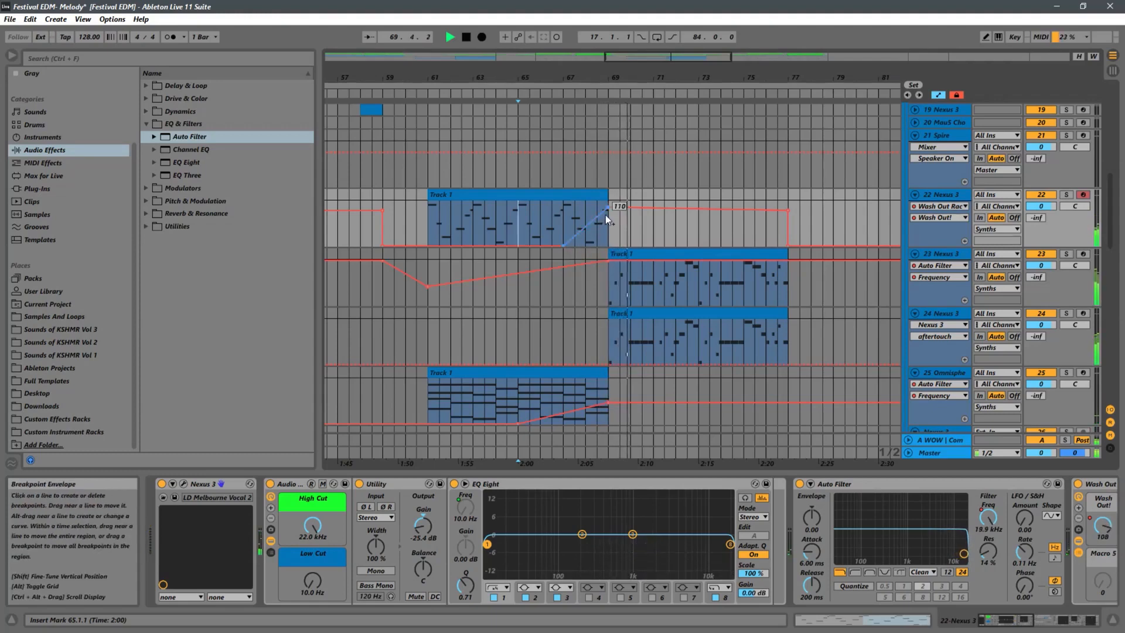
pyautogui.moveTo(607, 209); pyautogui.dragTo(608, 214)
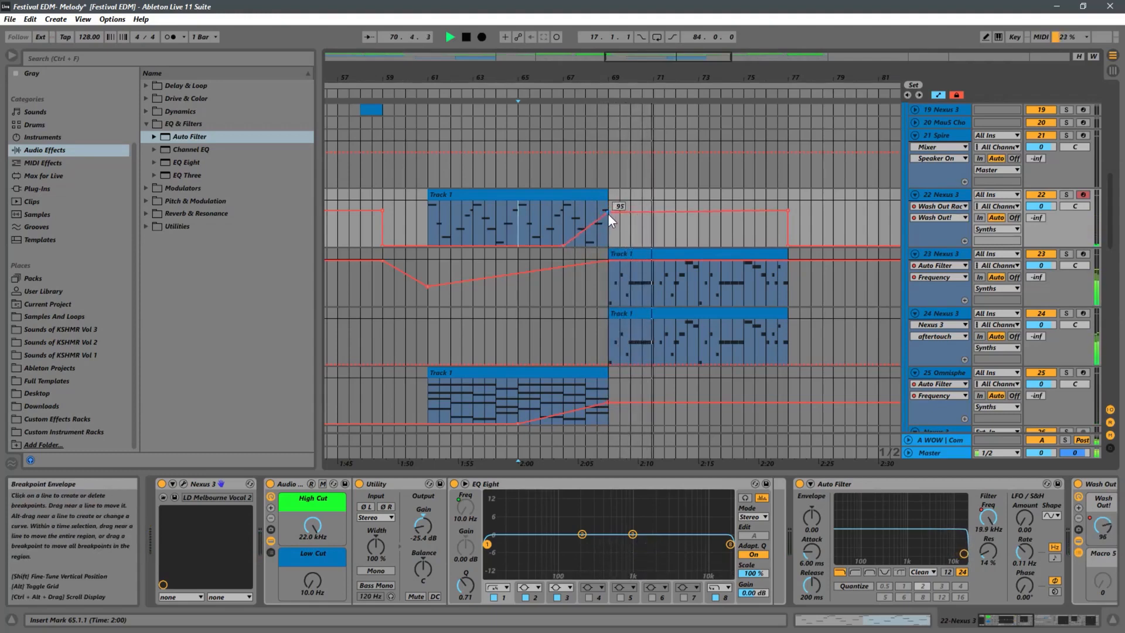
pyautogui.moveTo(787, 218); pyautogui.dragTo(709, 220)
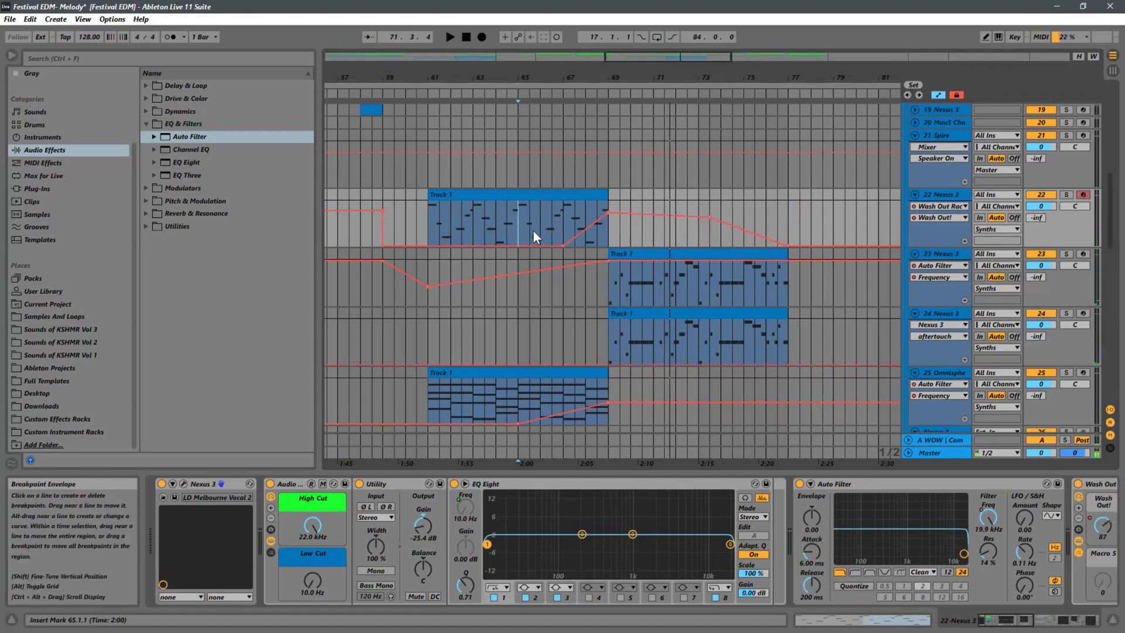
# Play the section from bar 61 past bar 69 to check the new melody sound and washout.
pyautogui.click(429, 221)
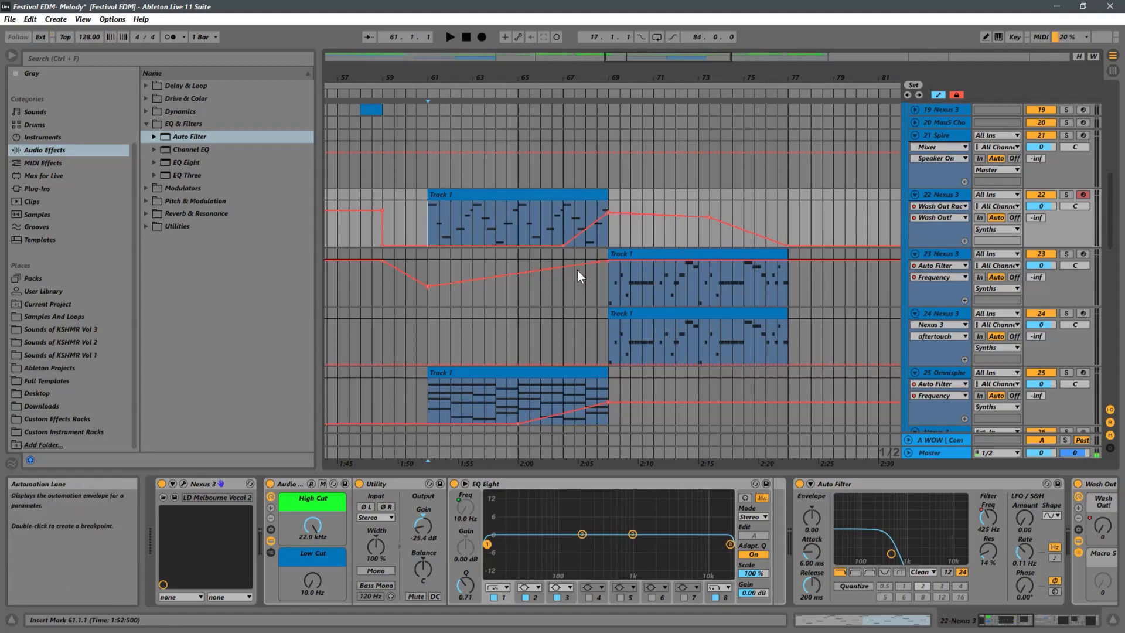
pyautogui.press('space')
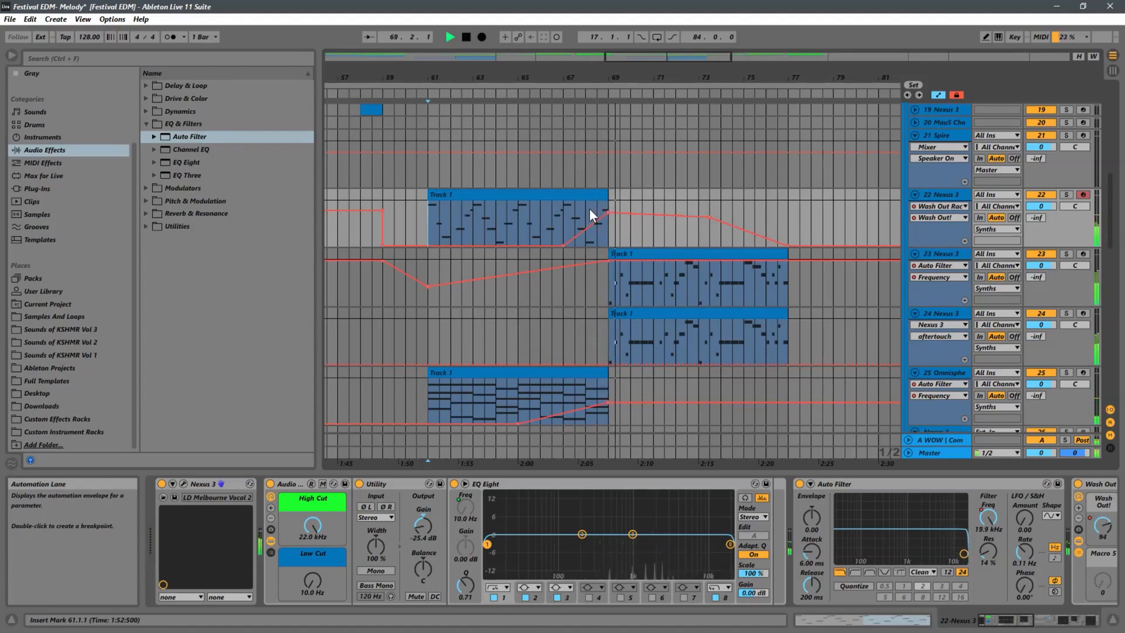
pyautogui.press('space')
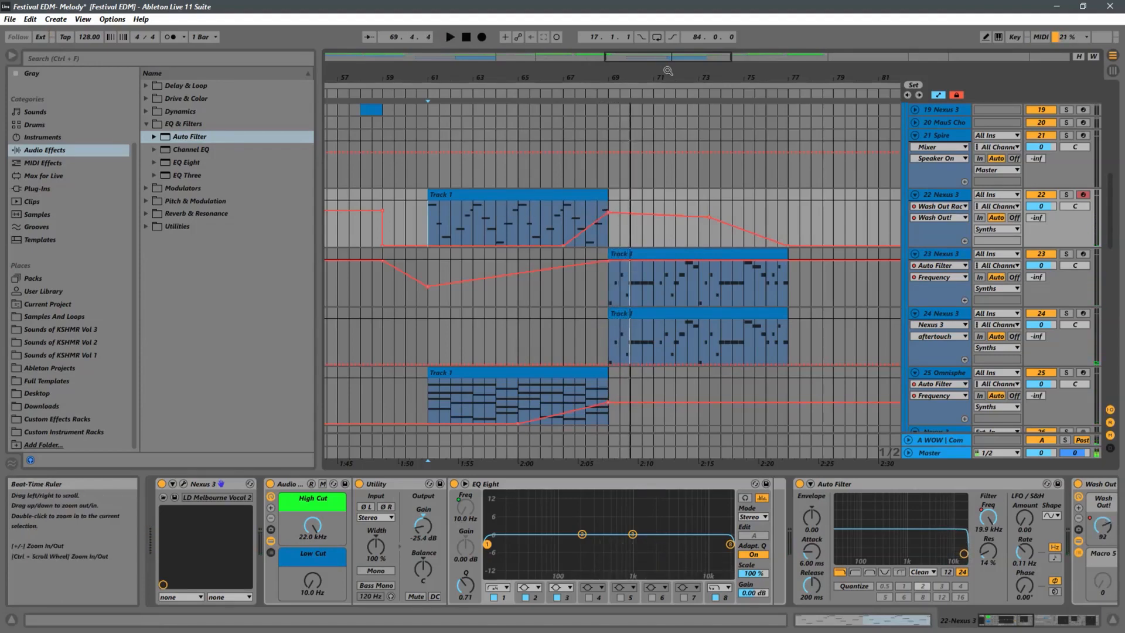
# Unfold track 17 Nexus 3, solo it and play its lead melody from bar 85.
pyautogui.moveTo(663, 73); pyautogui.dragTo(690, 26)
pyautogui.scroll(5, 746, 206)
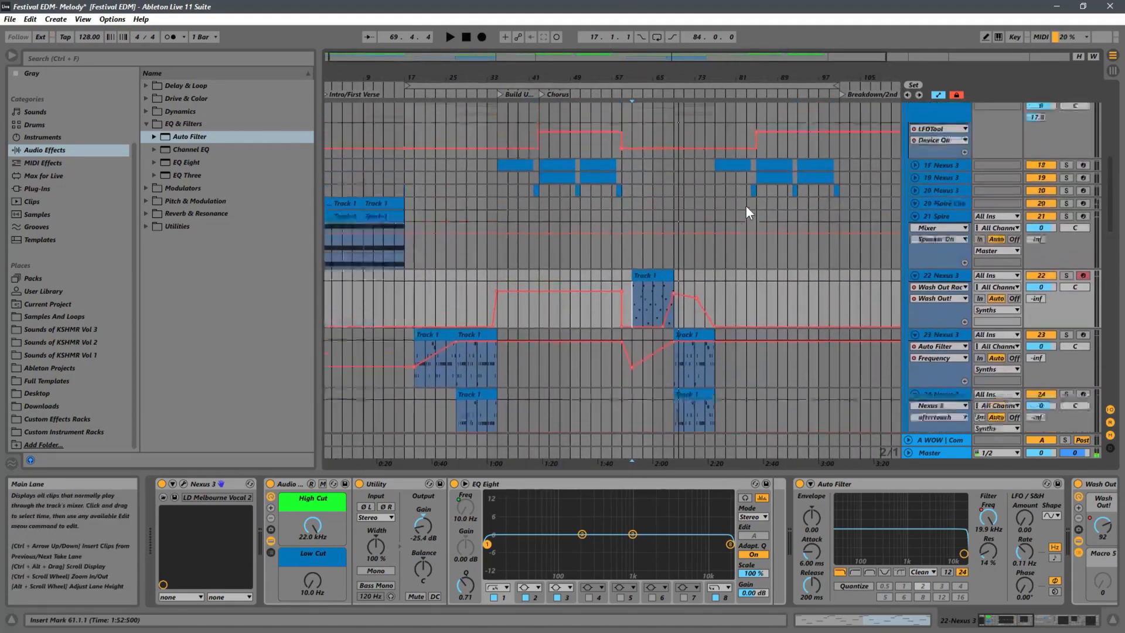
pyautogui.click(915, 287)
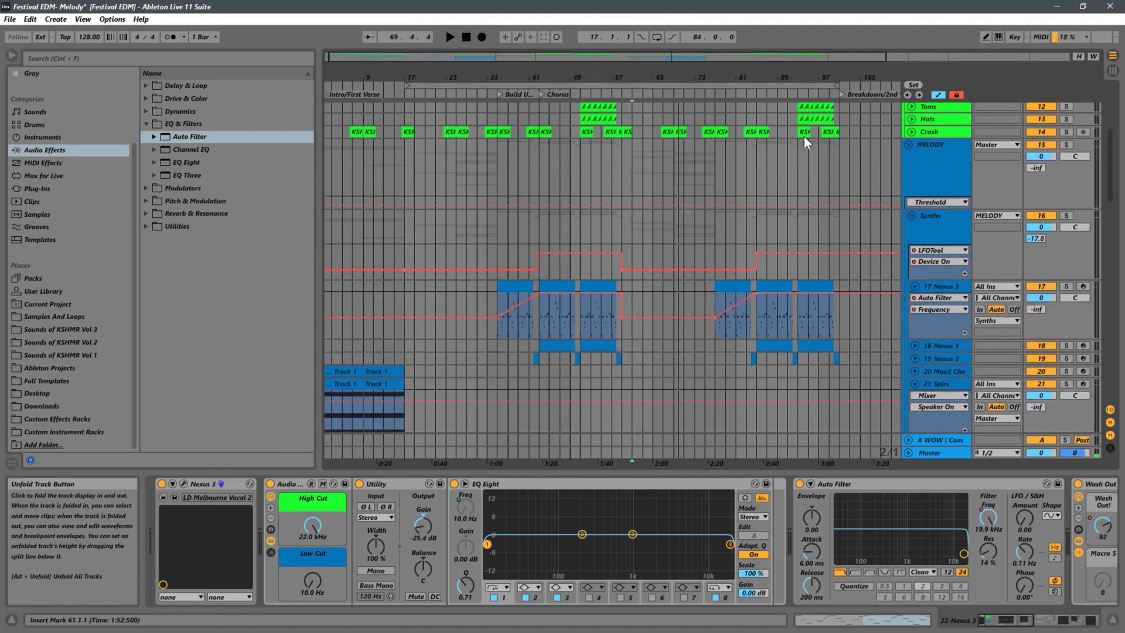
pyautogui.moveTo(779, 72); pyautogui.dragTo(779, 223)
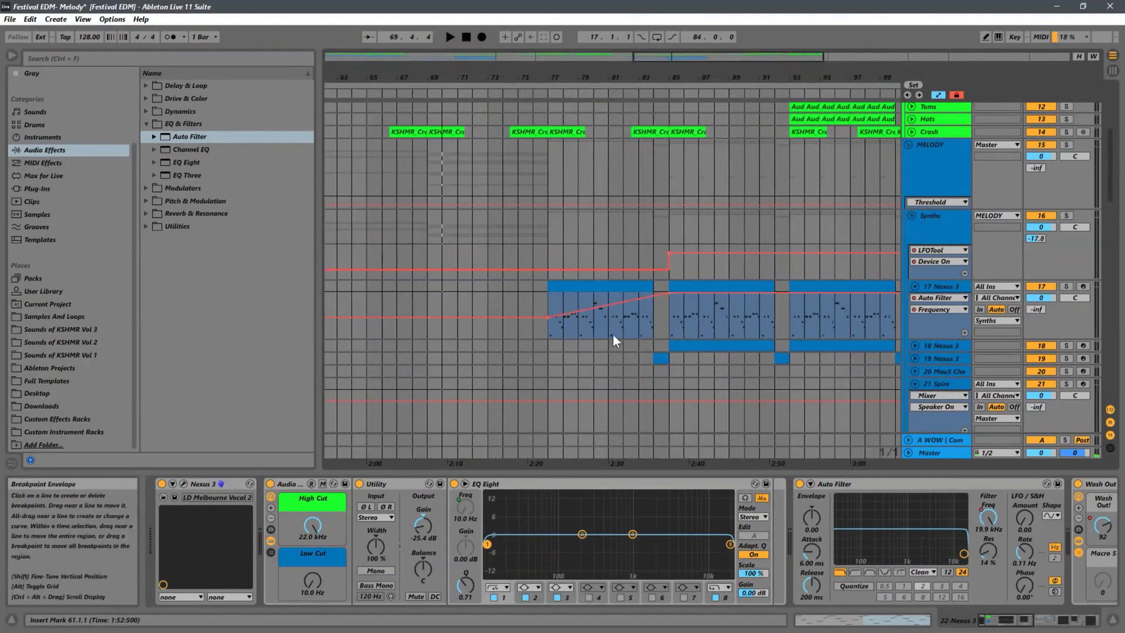
pyautogui.click(684, 326)
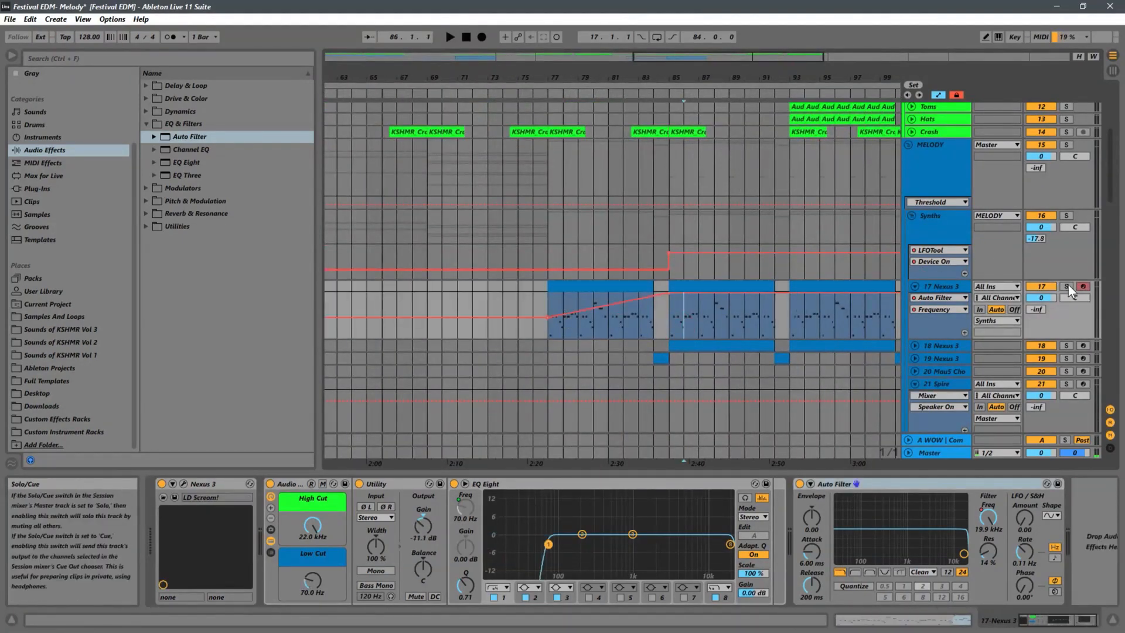
pyautogui.click(1067, 286)
pyautogui.press('space')
pyautogui.click(670, 328)
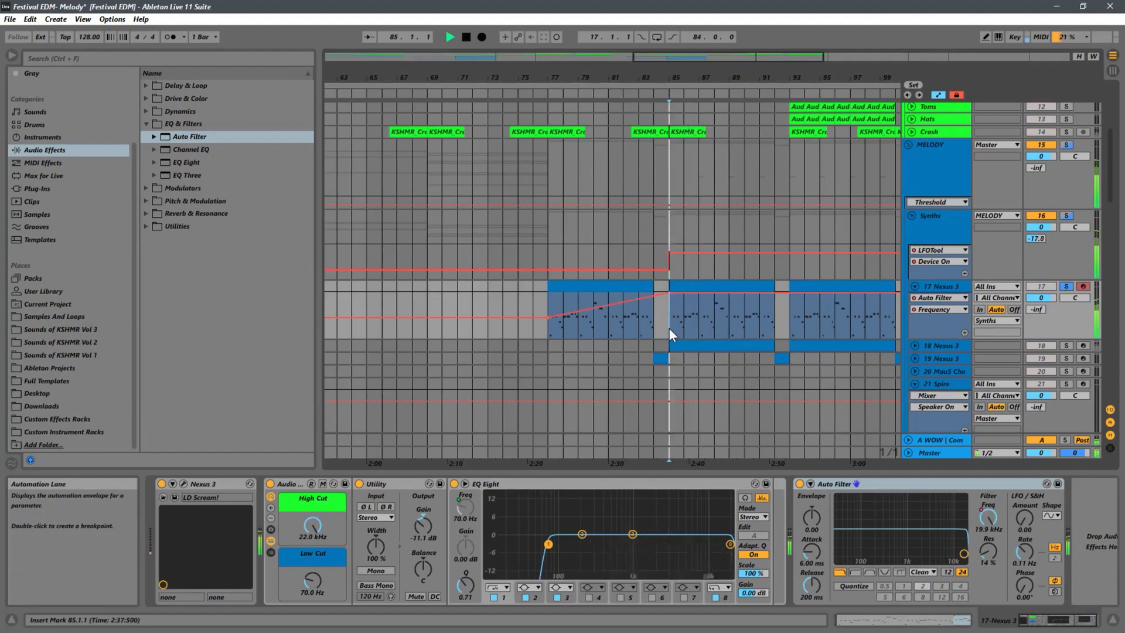
# Open the bar 77 clip on track 17 Nexus 3 and play its melody while following the notes.
pyautogui.click(588, 289)
pyautogui.doubleClick(588, 289)
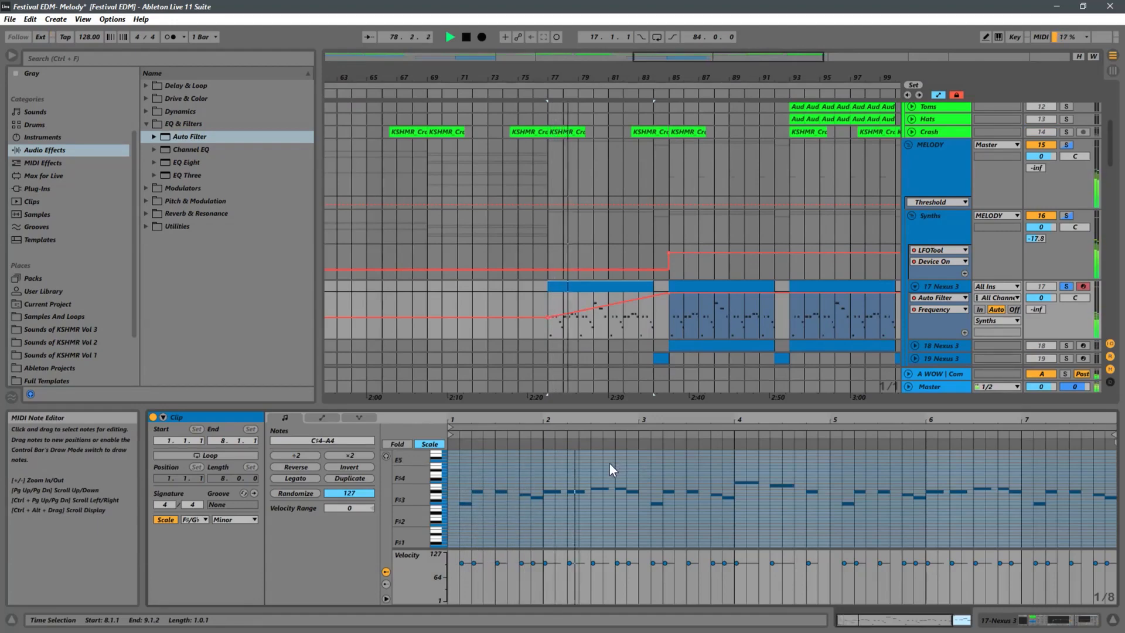
pyautogui.click(654, 329)
pyautogui.press('space')
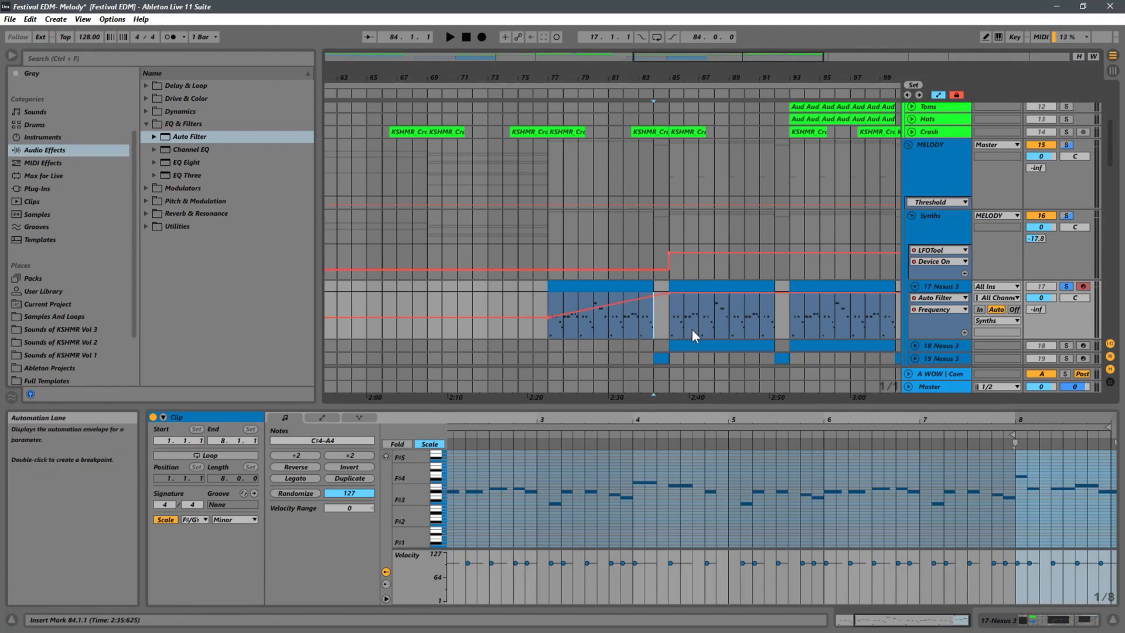
# Open the bar 85 clip on track 17 Nexus 3 and enlarge the note editor to show its full melody.
pyautogui.click(685, 287)
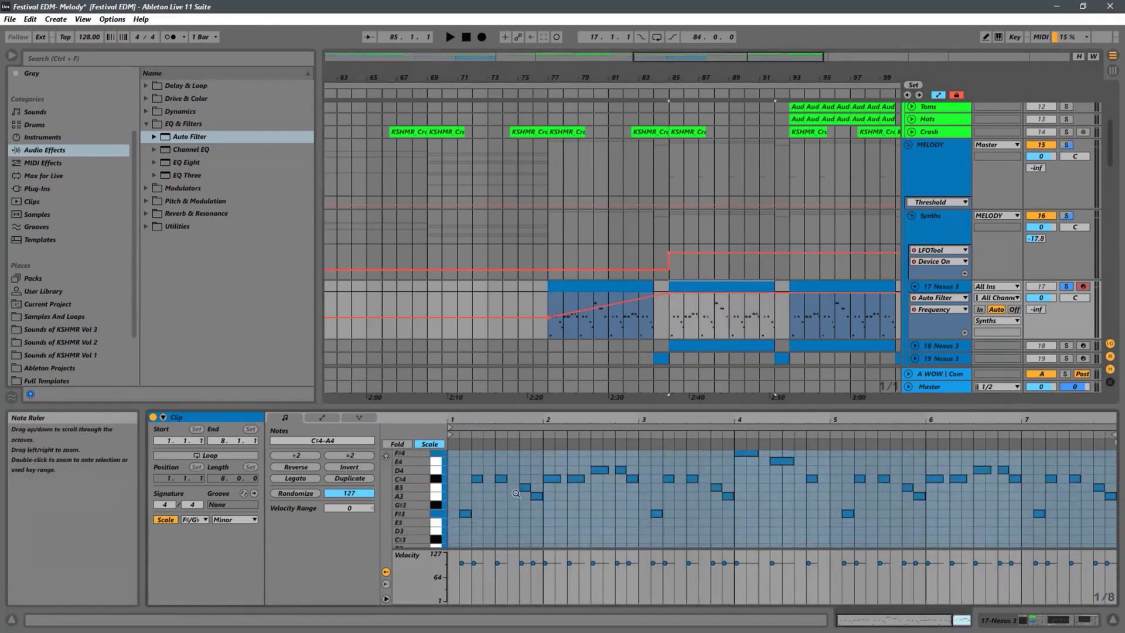
pyautogui.moveTo(749, 406); pyautogui.dragTo(753, 277)
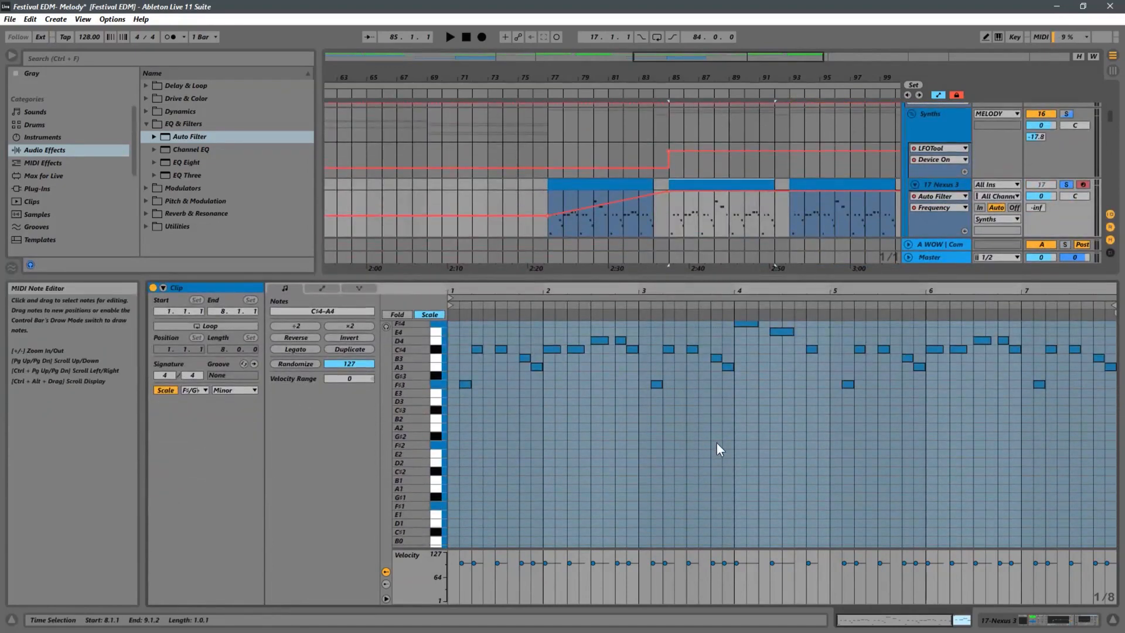
pyautogui.scroll(3, 718, 445)
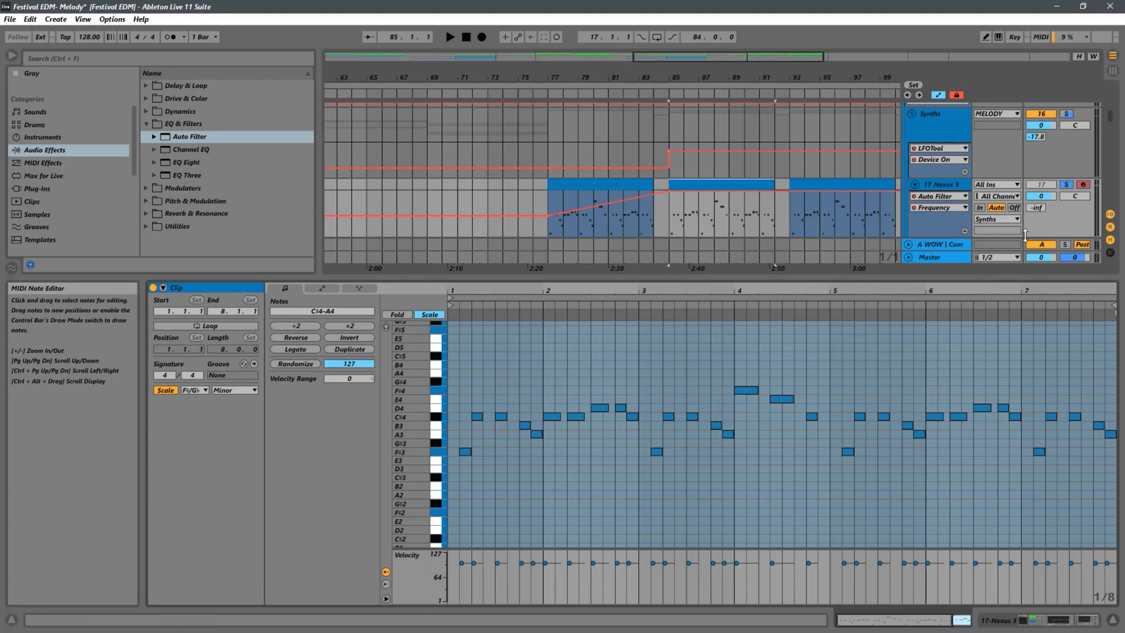
# Play the bar 85 clip's melody, delete the C♯4 note at position 1.3 and play from there.
pyautogui.press('space')
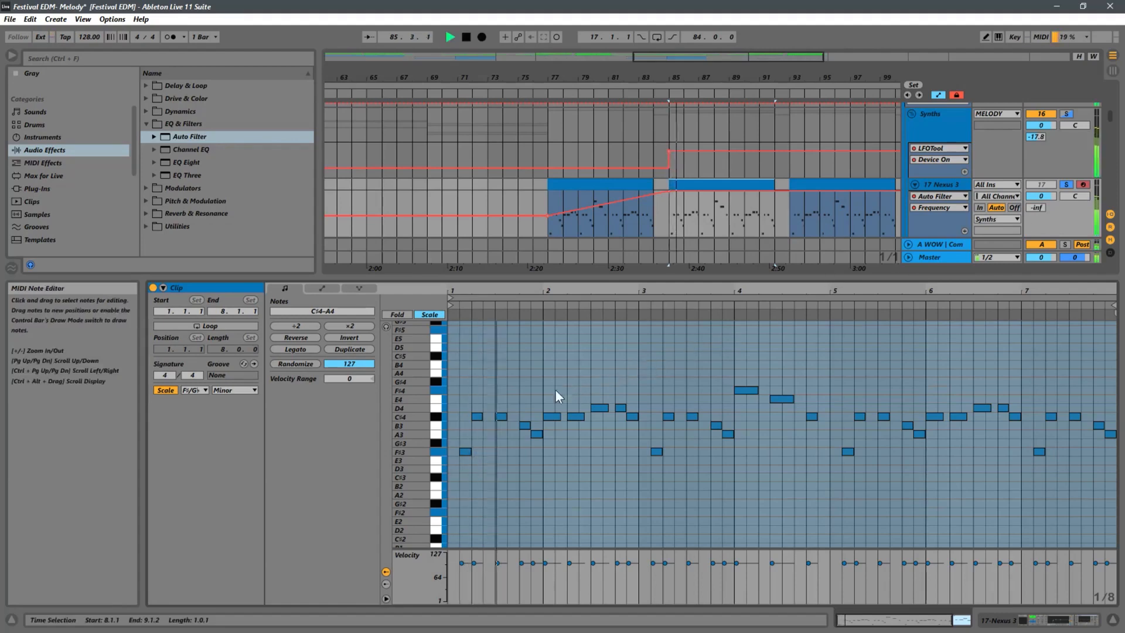
pyautogui.press('space')
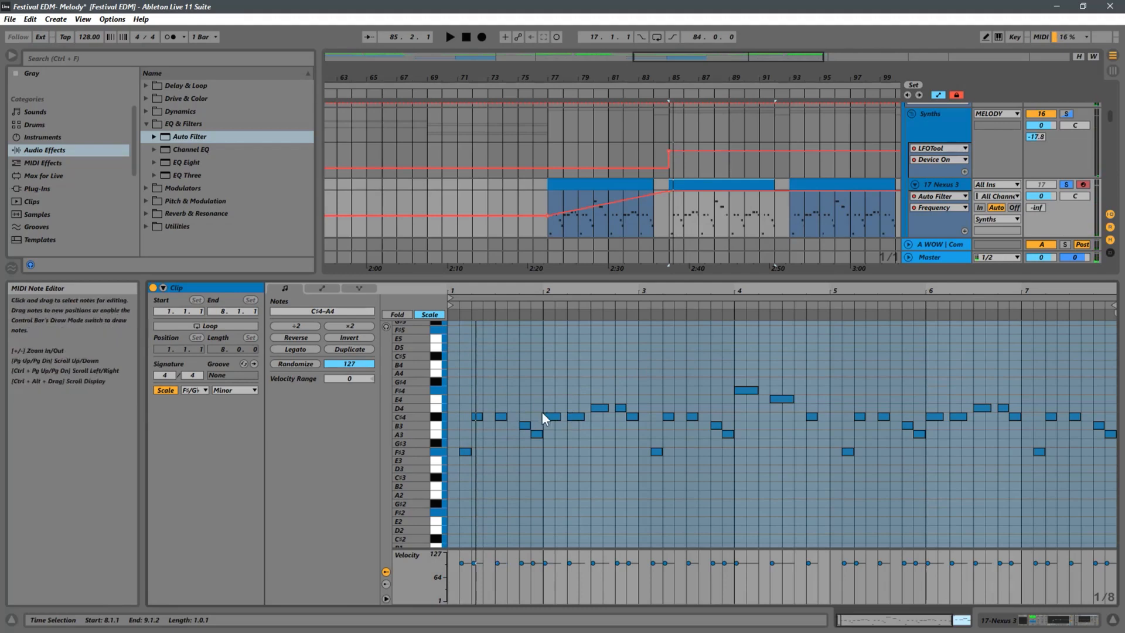
pyautogui.doubleClick(504, 417)
pyautogui.press('space')
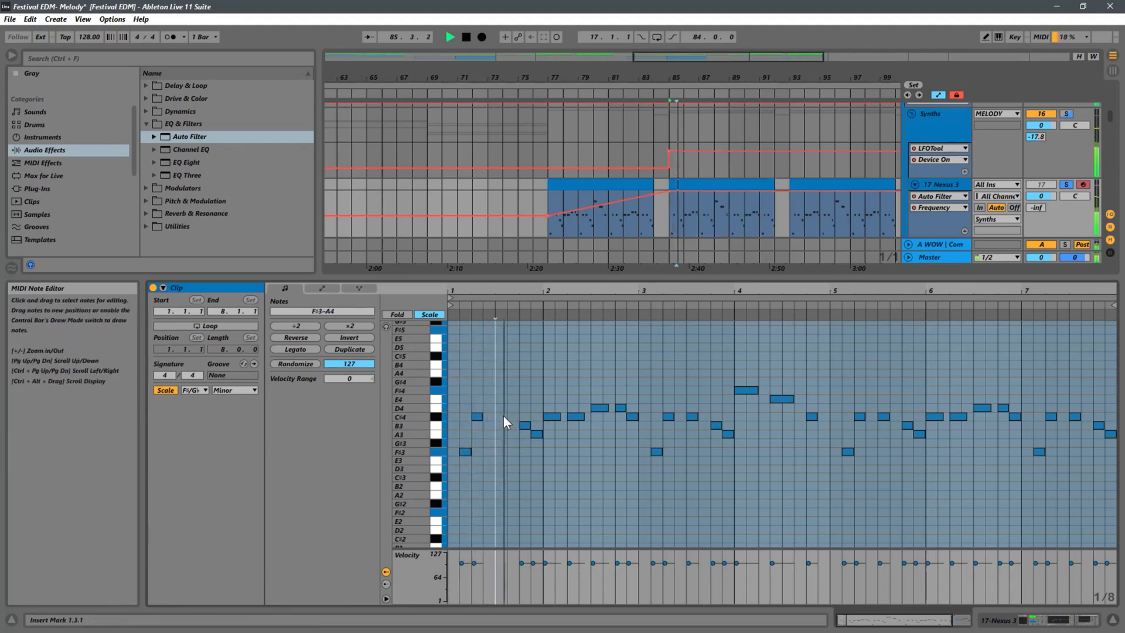
# Restore the C♯4 note at position 1.3, delete the C♯4 at 1.2 instead and play the melody.
pyautogui.doubleClick(501, 416)
pyautogui.press('space')
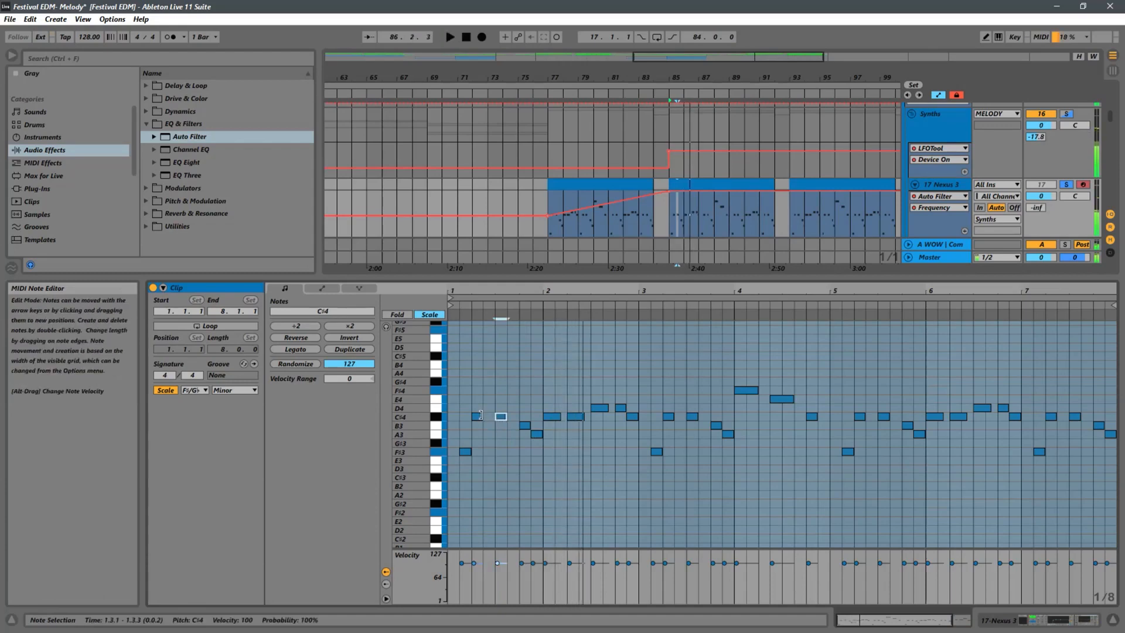
pyautogui.click(480, 417)
pyautogui.doubleClick(480, 417)
pyautogui.press('space')
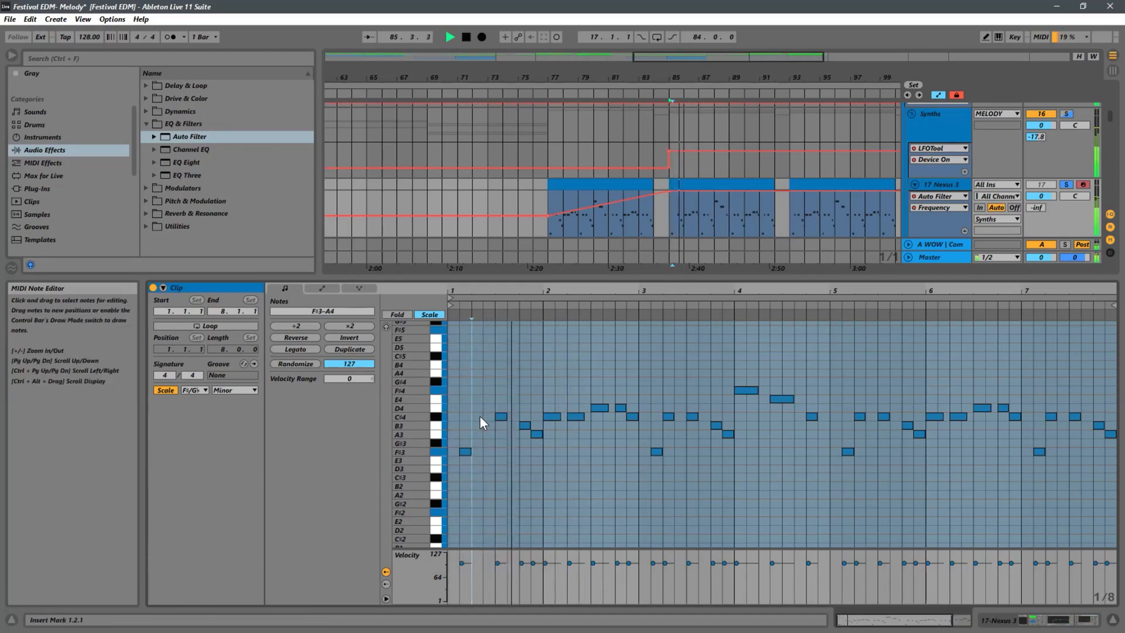
# Delete the B3 note at position 1.4 and the C♯4 note at position 2.2 from the bar 85 clip.
pyautogui.doubleClick(525, 426)
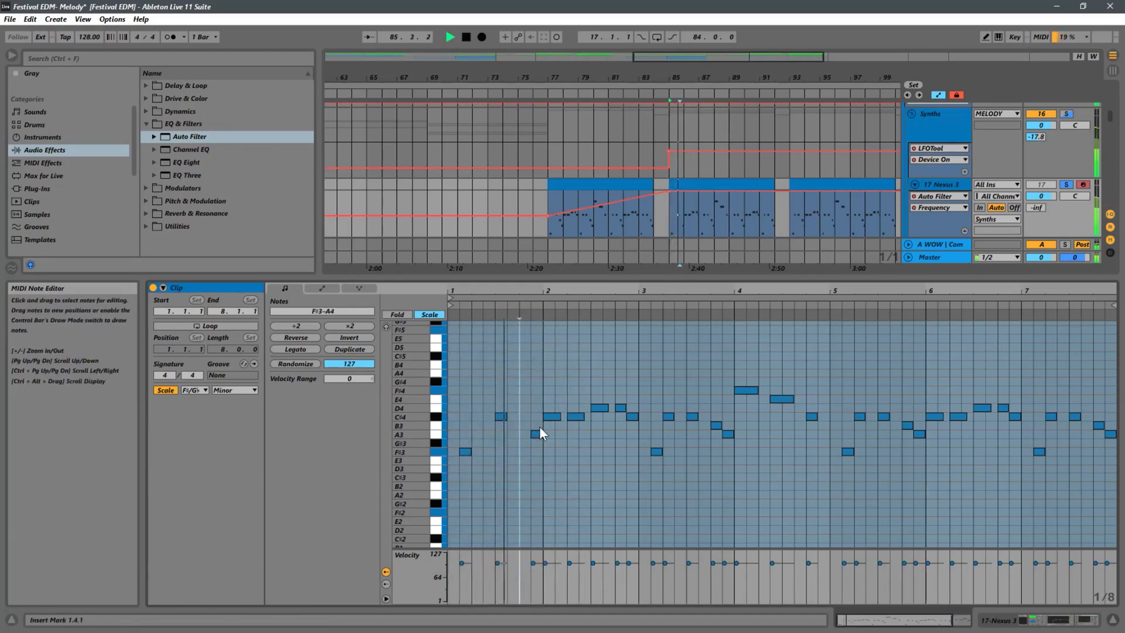
pyautogui.click(573, 416)
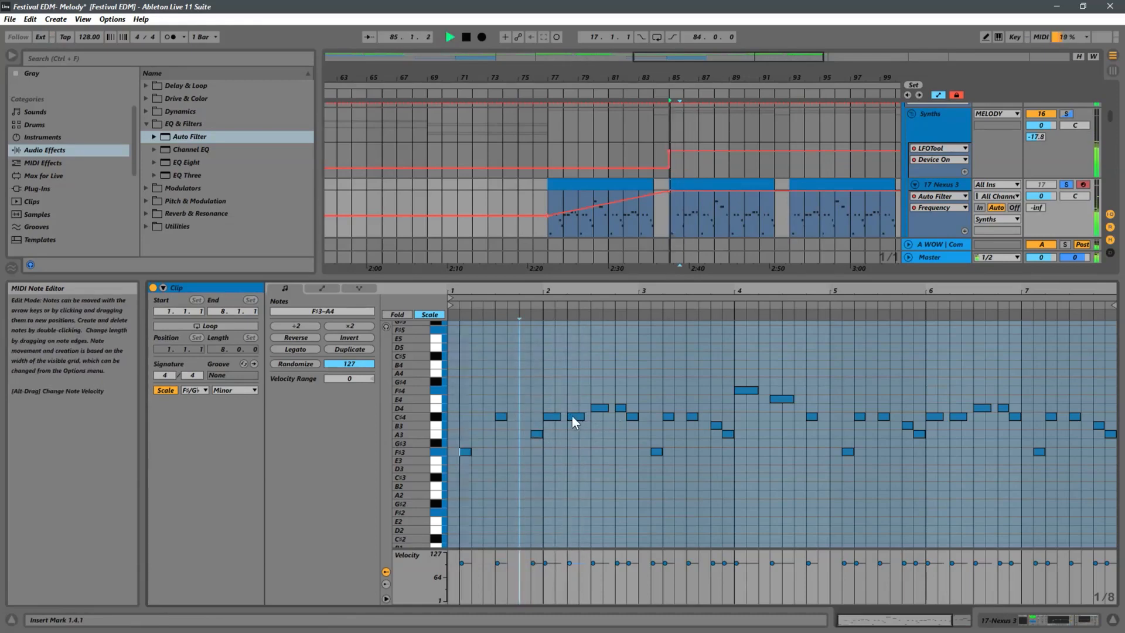
pyautogui.click(576, 416)
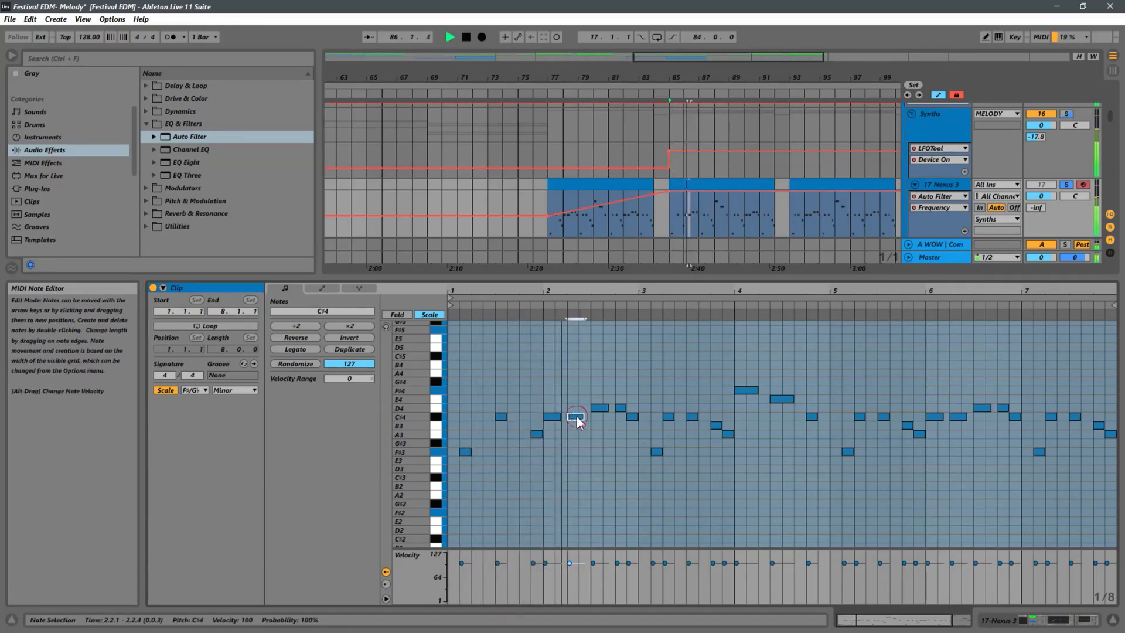
pyautogui.doubleClick(576, 416)
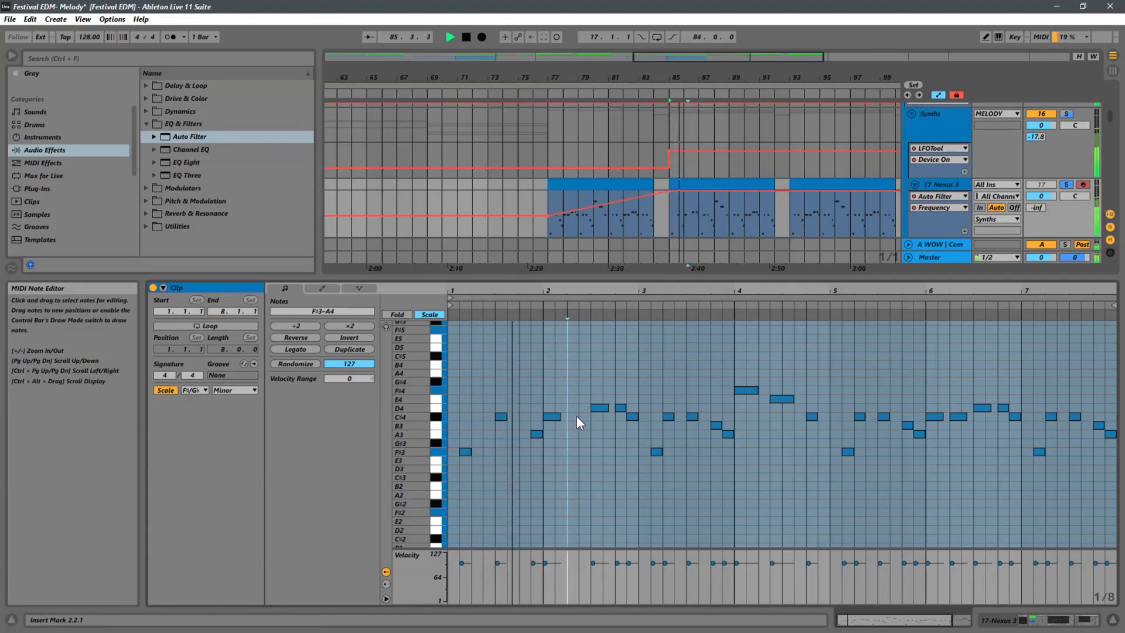
# Raise the D4 note at position 2.3 to F♯4 and play the clip.
pyautogui.click(598, 411)
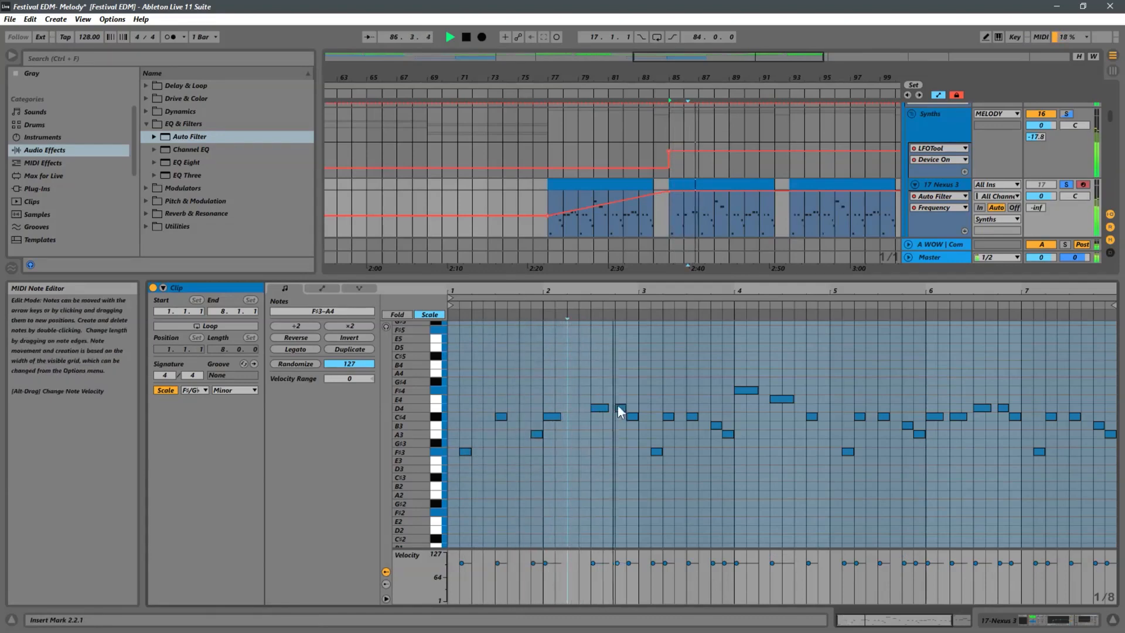
pyautogui.press('Up')
pyautogui.press('Up')
pyautogui.press('Up')
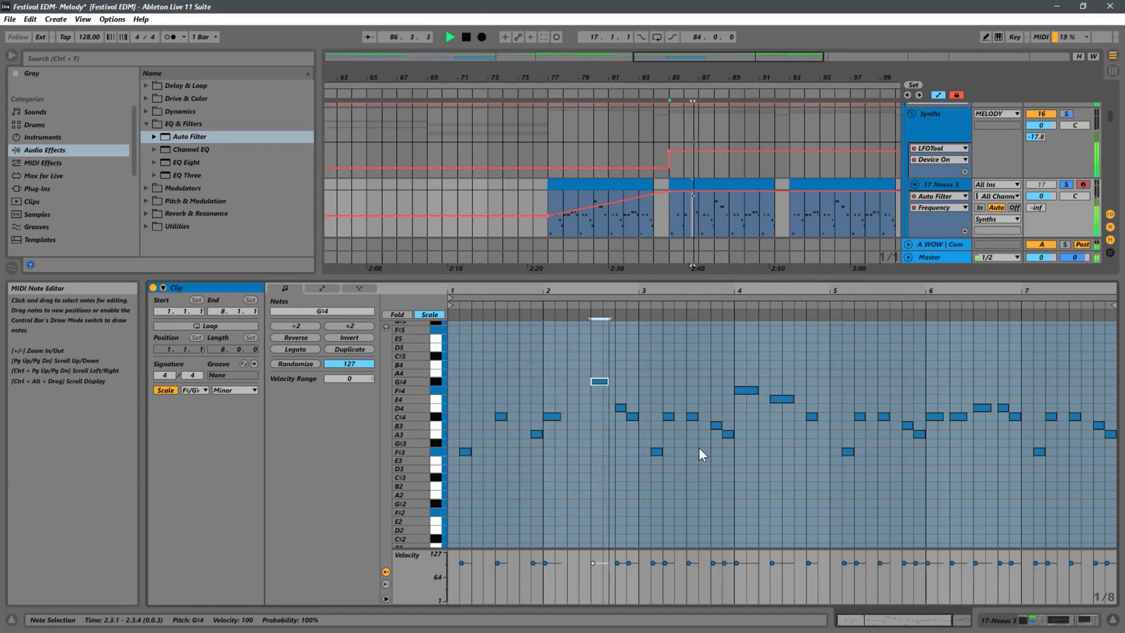
pyautogui.press('Down')
pyautogui.press('space')
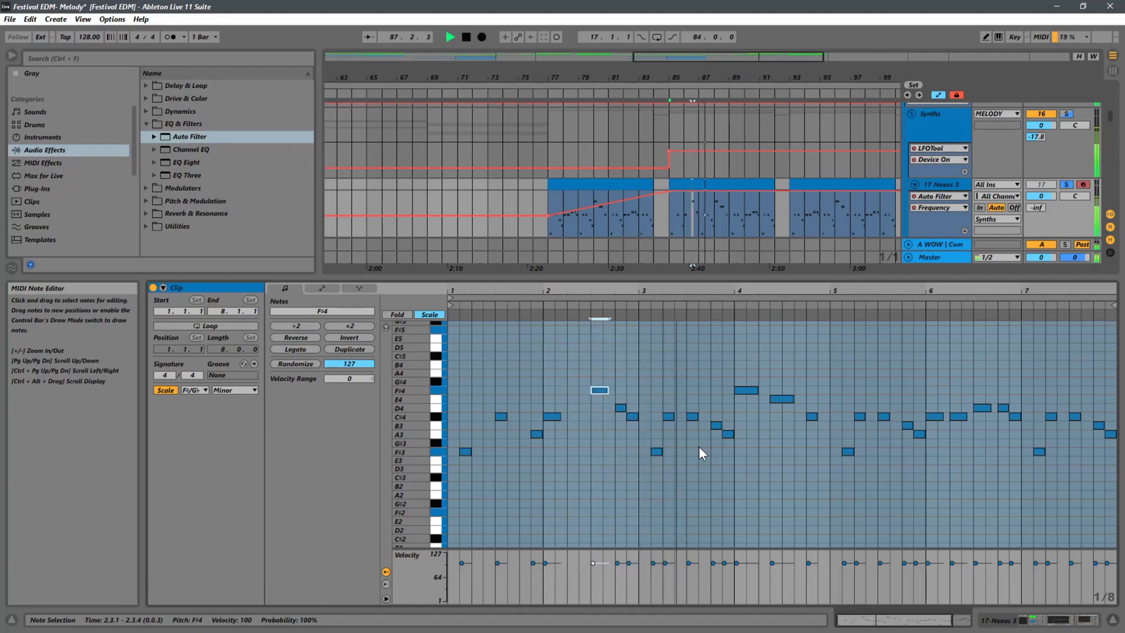
# Delete the C♯4 note at position 3.2, the B3 at 3.4 and the F♯4 at 4.1.
pyautogui.doubleClick(668, 416)
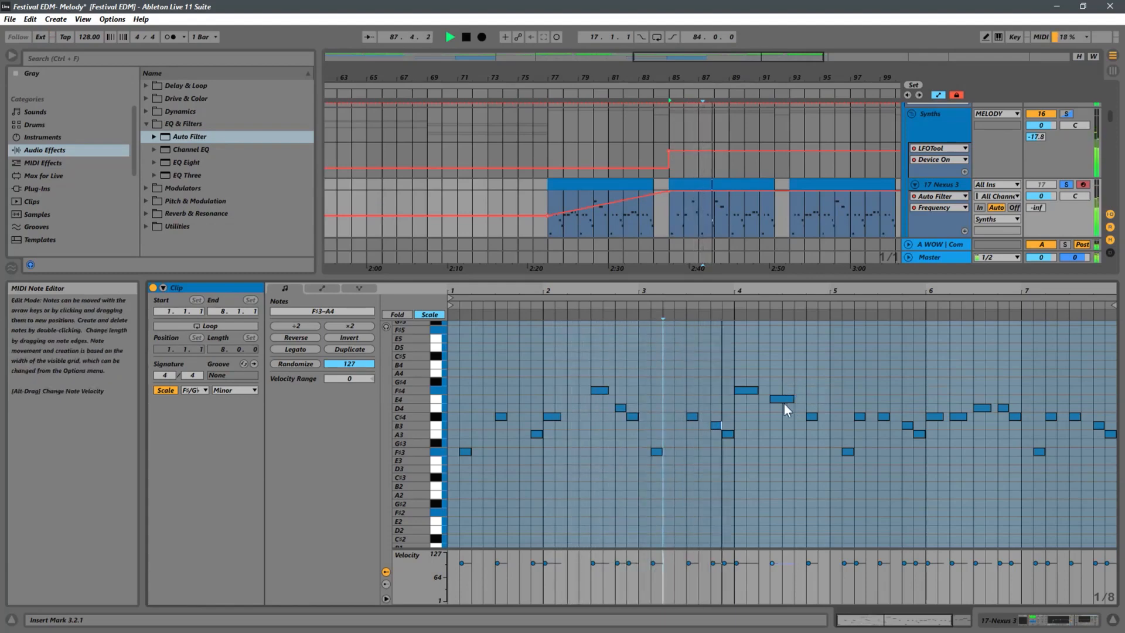
pyautogui.doubleClick(716, 423)
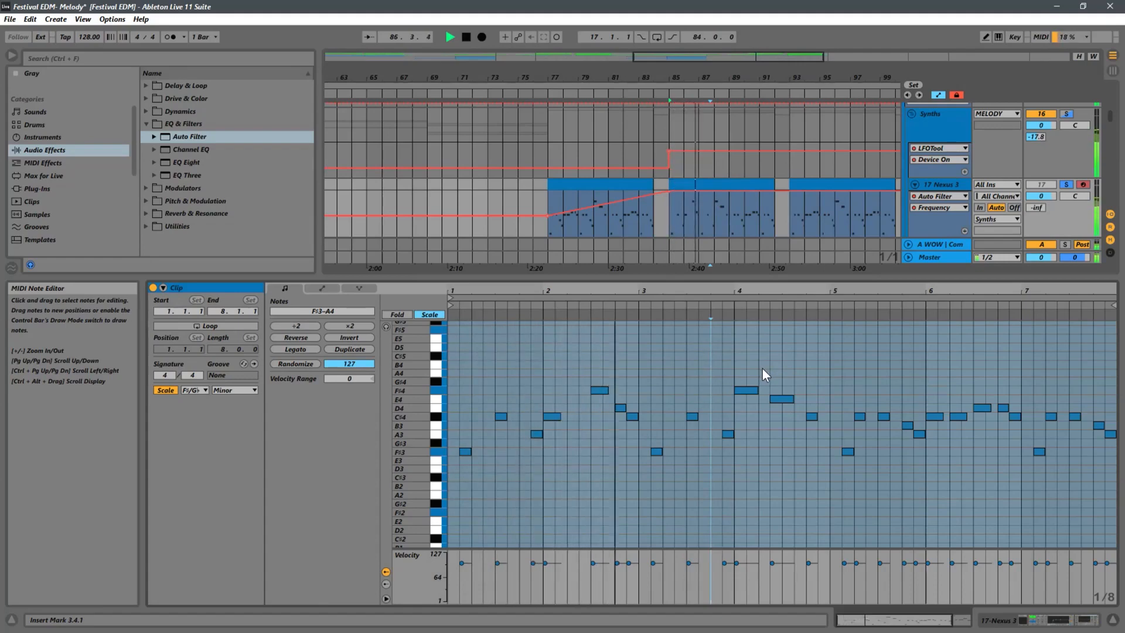
pyautogui.click(756, 389)
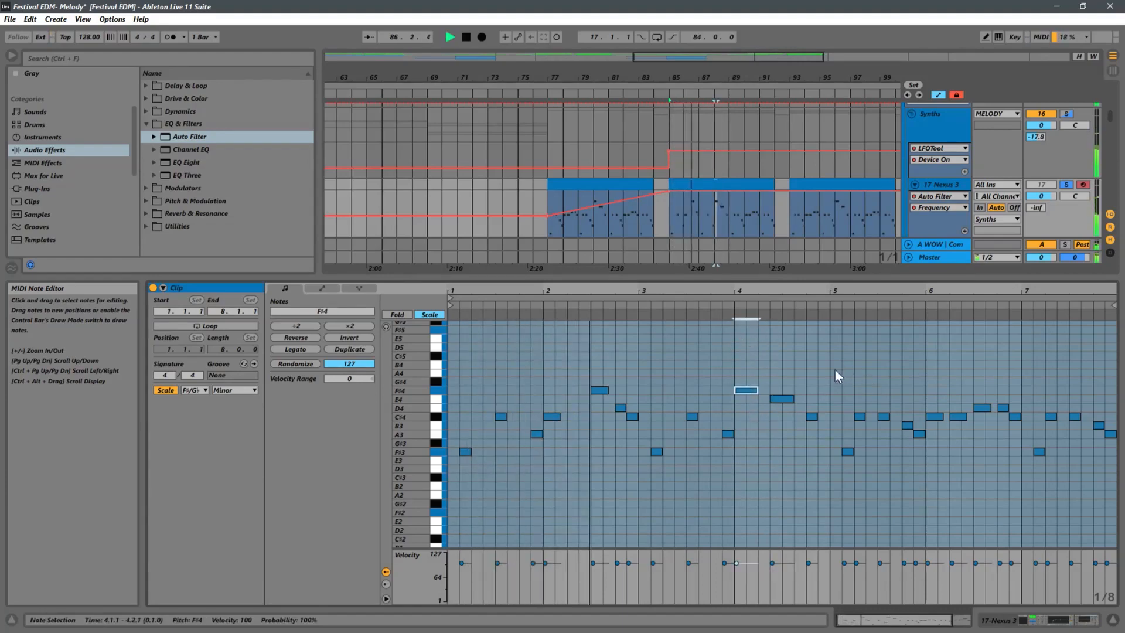
pyautogui.press('Delete')
# Add a one-beat D4 note at position 4.1 and extend the C♯4 at 4.4 to the end of bar 4.
pyautogui.doubleClick(740, 417)
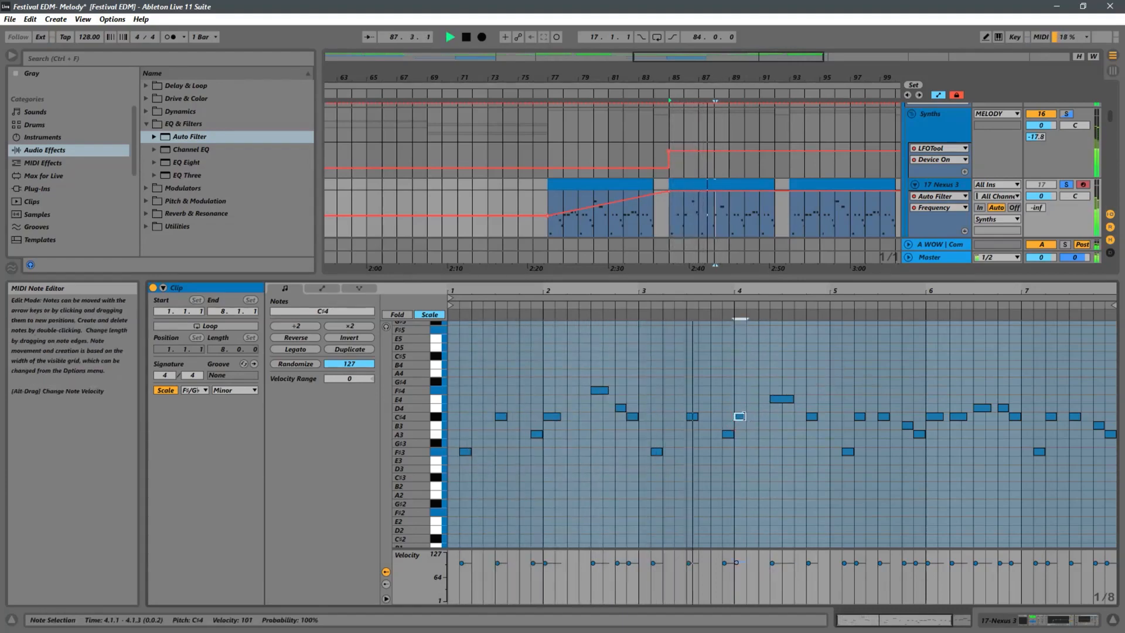
pyautogui.press('Up')
pyautogui.press('Up')
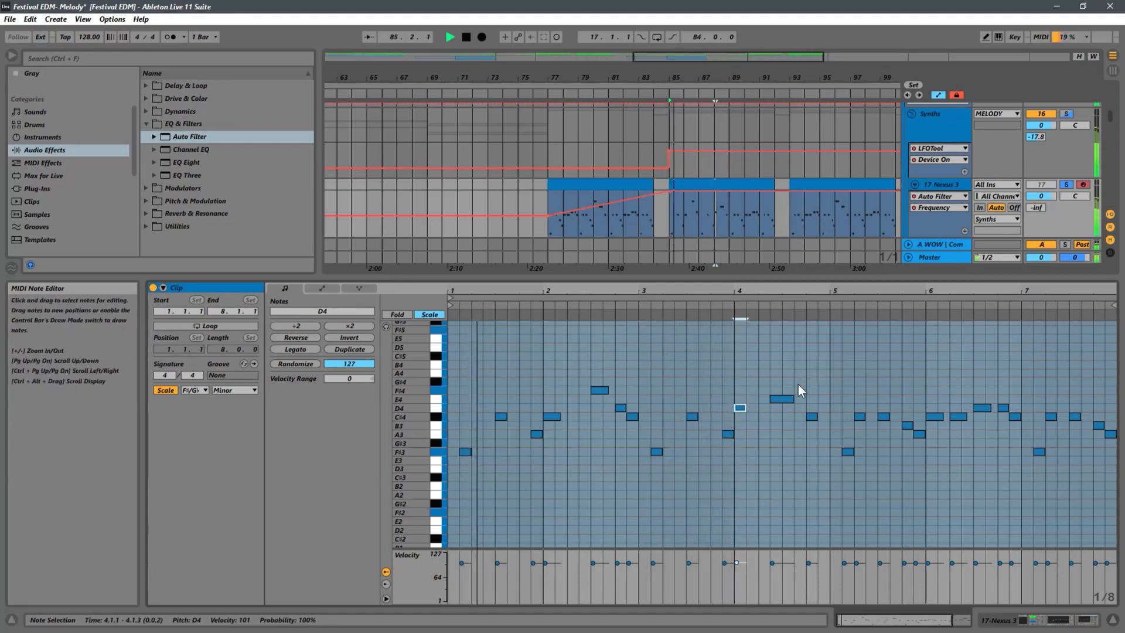
pyautogui.press('Down')
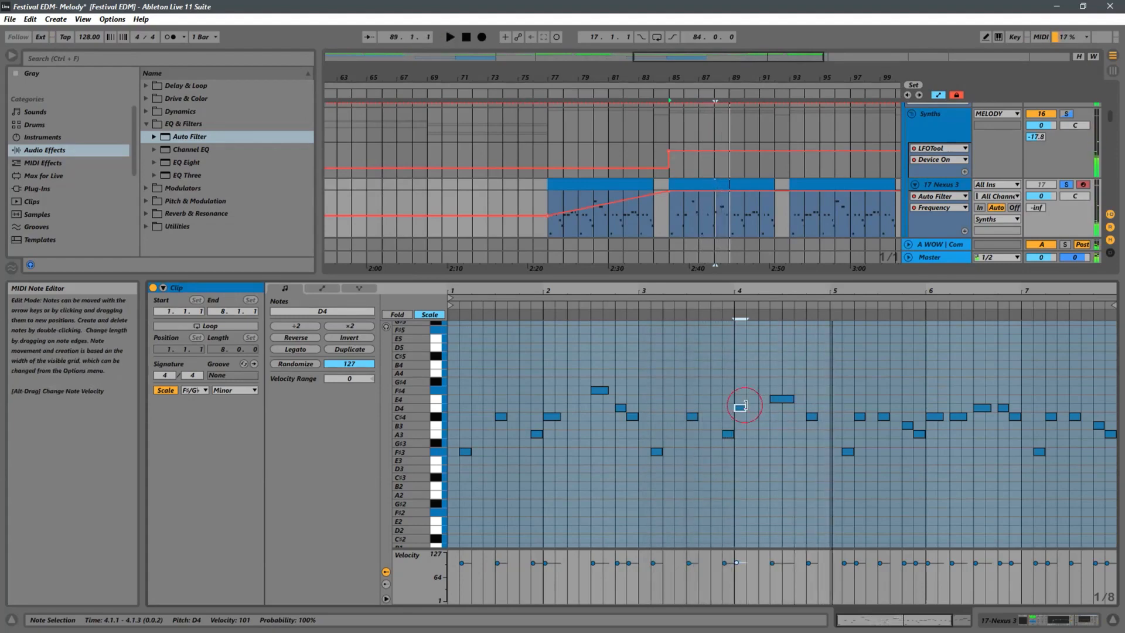
pyautogui.moveTo(745, 405); pyautogui.dragTo(832, 415)
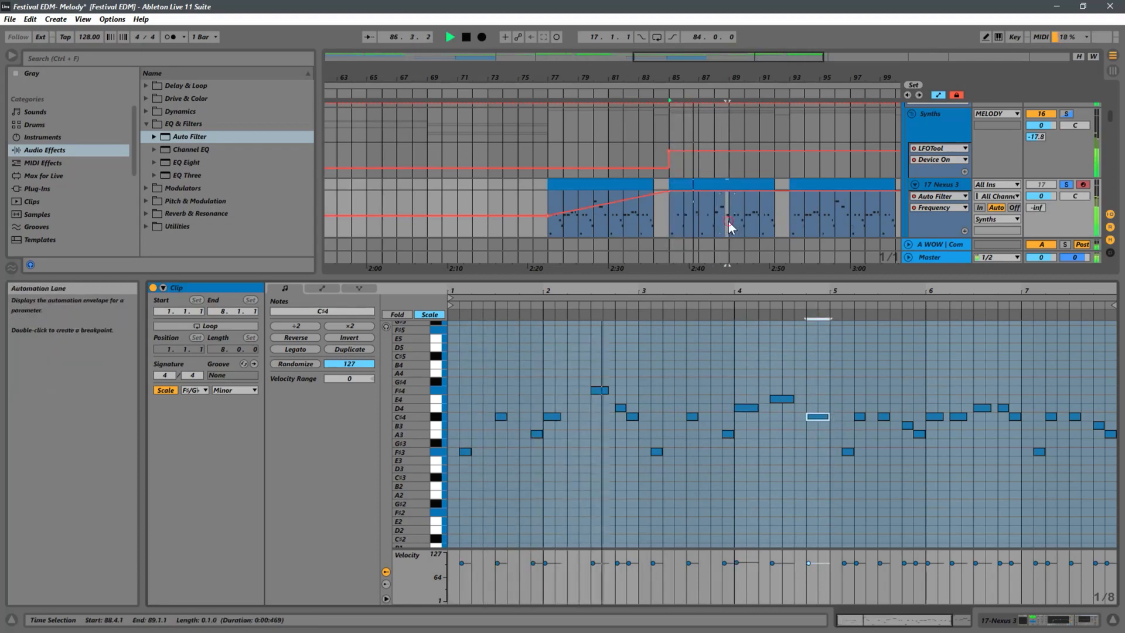
# Replace the rest of track 17 Nexus 3's melody, from bar 89 to bar 100, with copies of its edited four bars.
pyautogui.moveTo(729, 196); pyautogui.dragTo(778, 184)
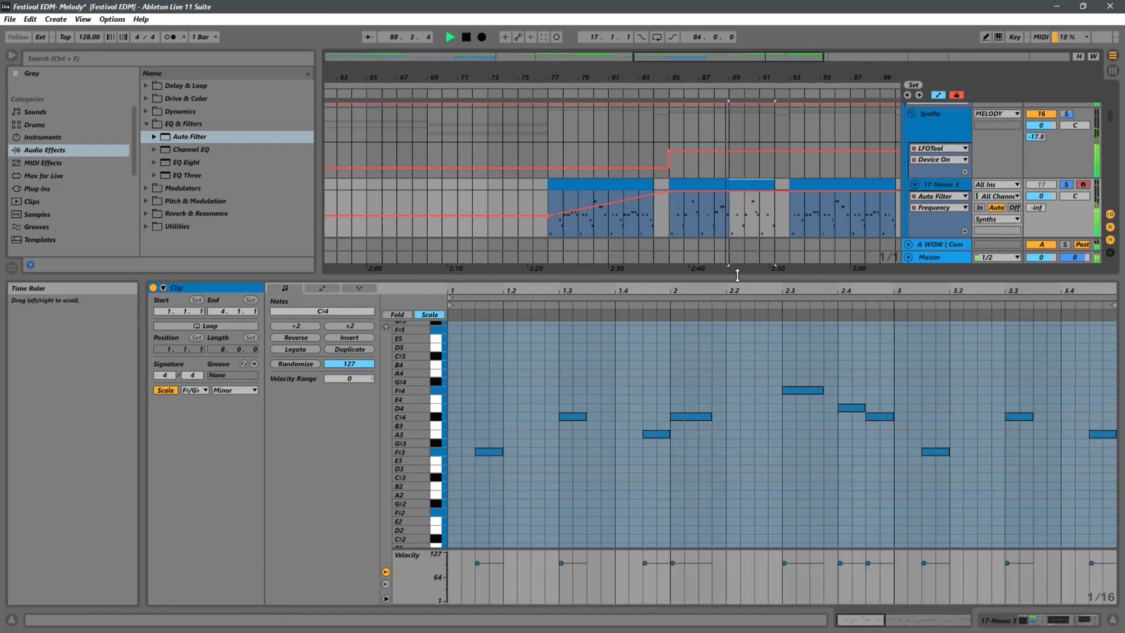
pyautogui.moveTo(734, 275); pyautogui.dragTo(728, 375)
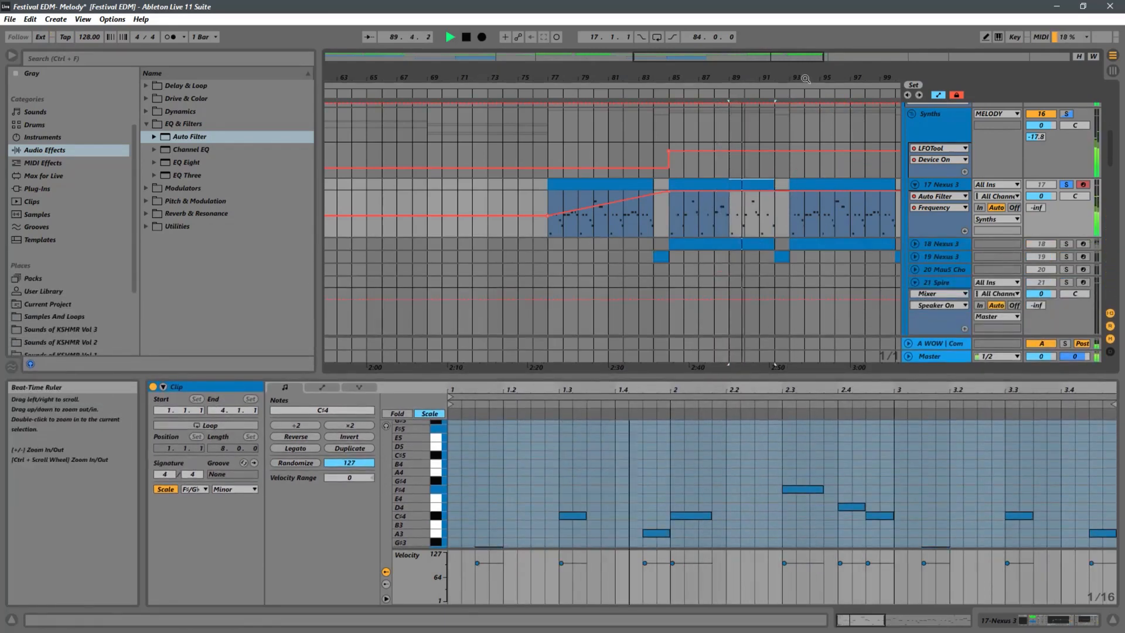
pyautogui.moveTo(805, 77); pyautogui.dragTo(648, 62)
pyautogui.moveTo(566, 184); pyautogui.dragTo(720, 184)
pyautogui.hotkey('ctrl', 's')
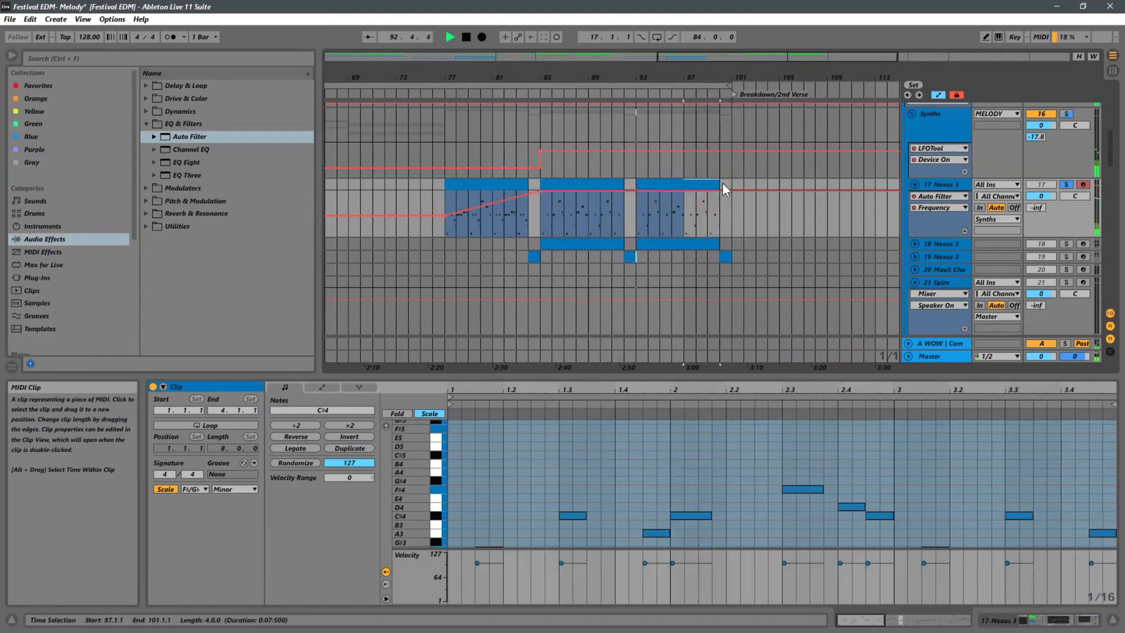
# Play the revised melody from bar 85 and unfold track 18 Nexus 3.
pyautogui.click(543, 228)
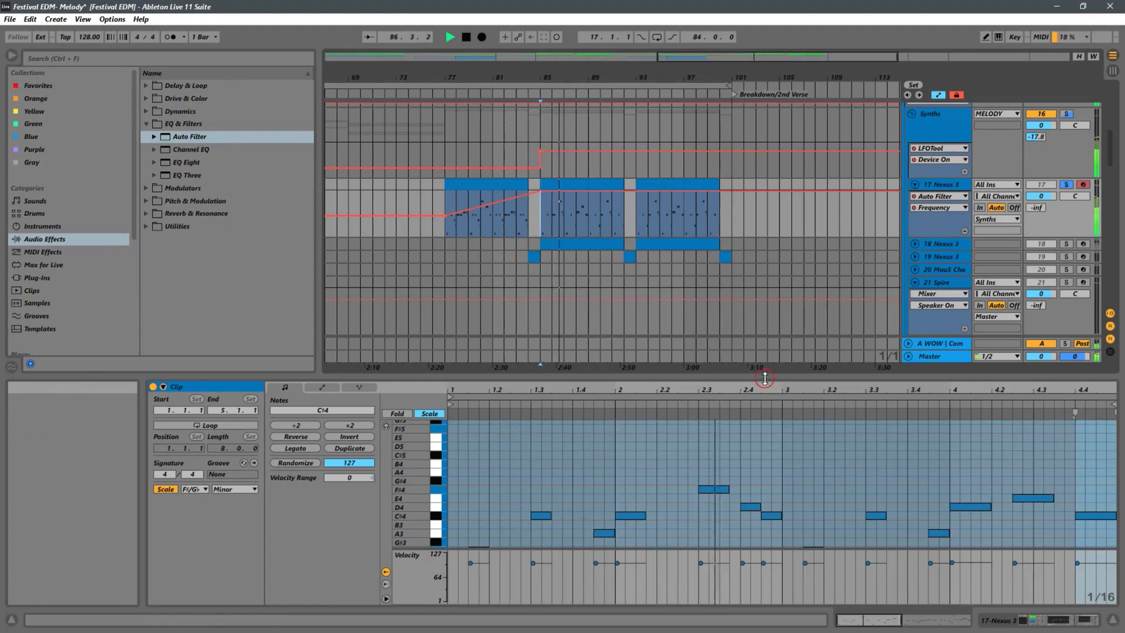
pyautogui.moveTo(764, 378); pyautogui.dragTo(764, 401)
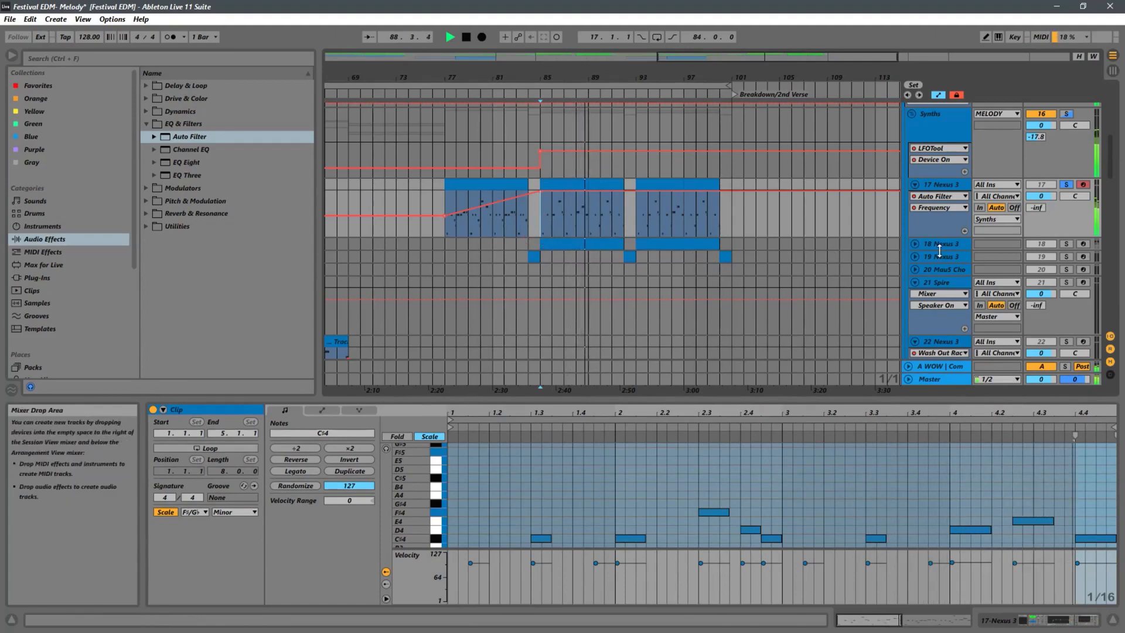
pyautogui.click(915, 244)
pyautogui.scroll(-1, 703, 211)
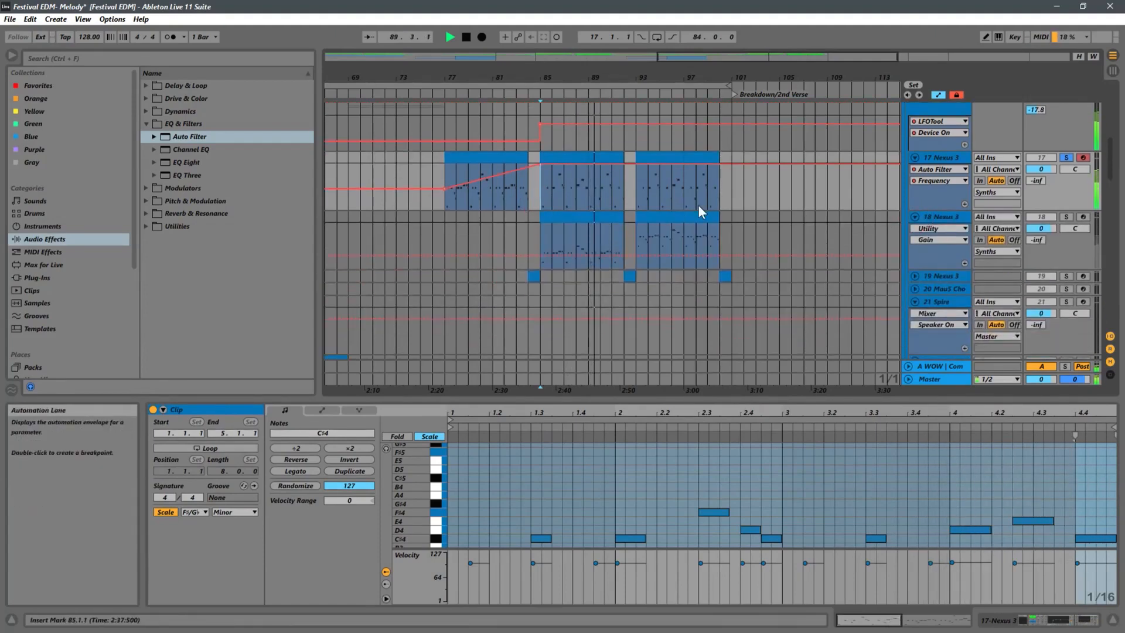
# Stop playback and copy track 17's melody clips at bars 85 and 89 onto track 18 Nexus 3.
pyautogui.press('space')
pyautogui.click(560, 157)
pyautogui.click(561, 218)
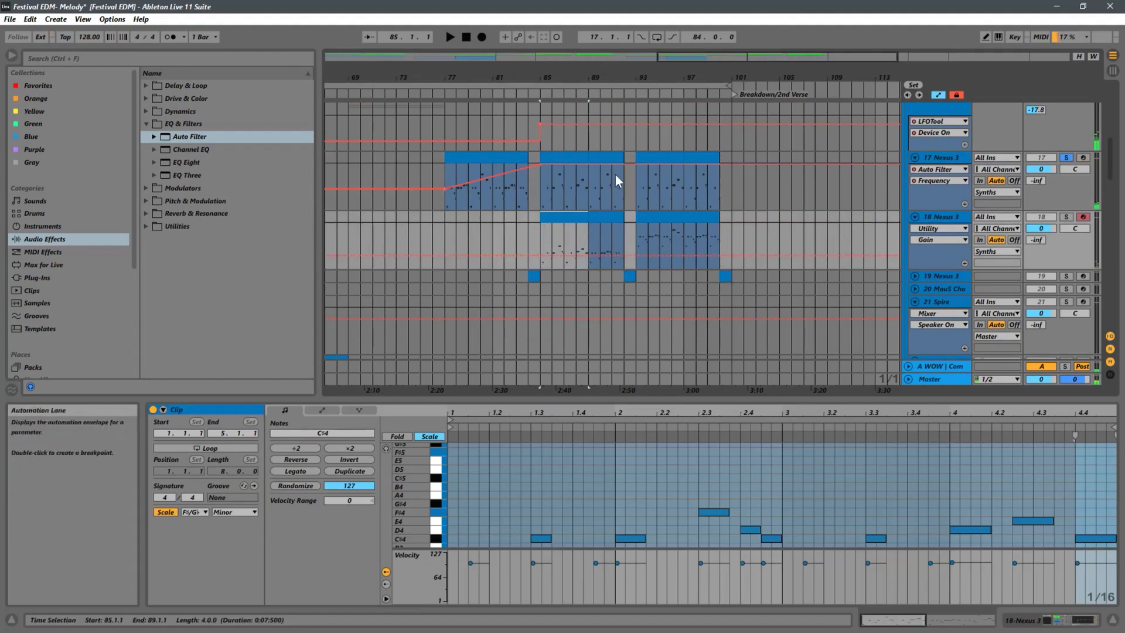
pyautogui.click(600, 157)
pyautogui.moveTo(600, 156); pyautogui.dragTo(605, 229)
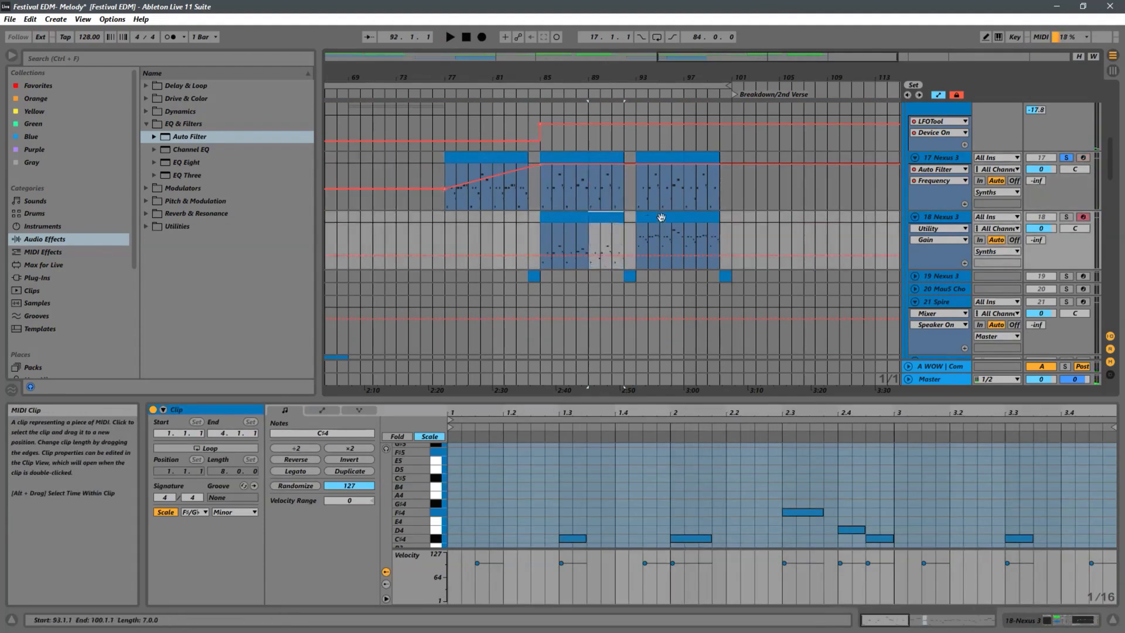
# Copy track 17's melody clips at bars 93 and 97 onto track 18 Nexus 3.
pyautogui.click(657, 154)
pyautogui.moveTo(656, 155); pyautogui.dragTo(656, 226)
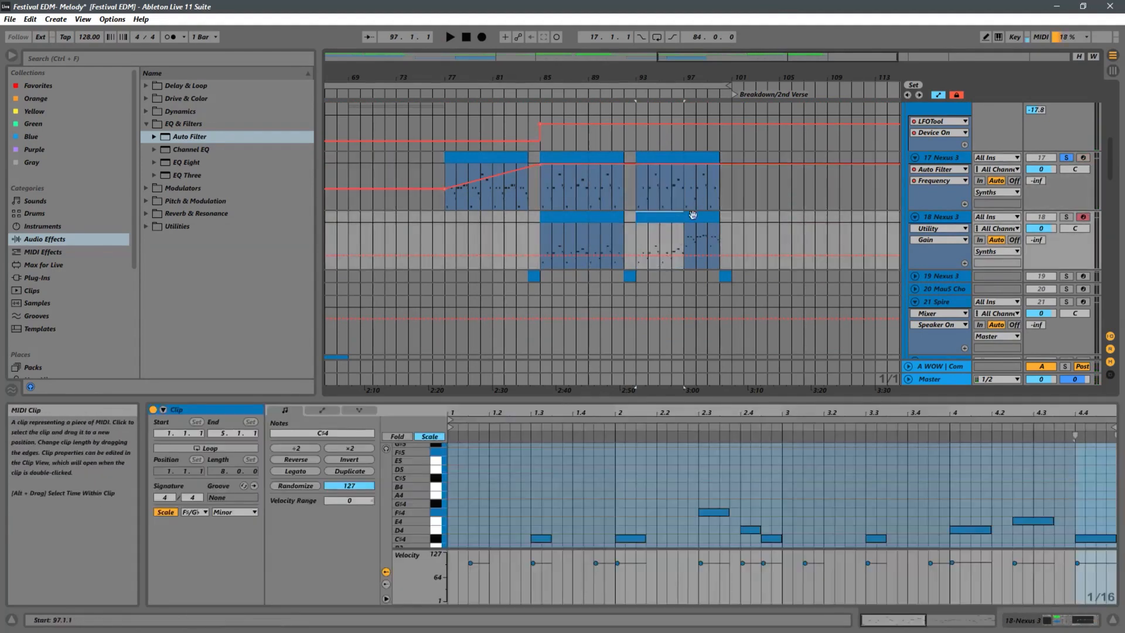
pyautogui.click(706, 160)
pyautogui.moveTo(706, 160); pyautogui.dragTo(699, 228)
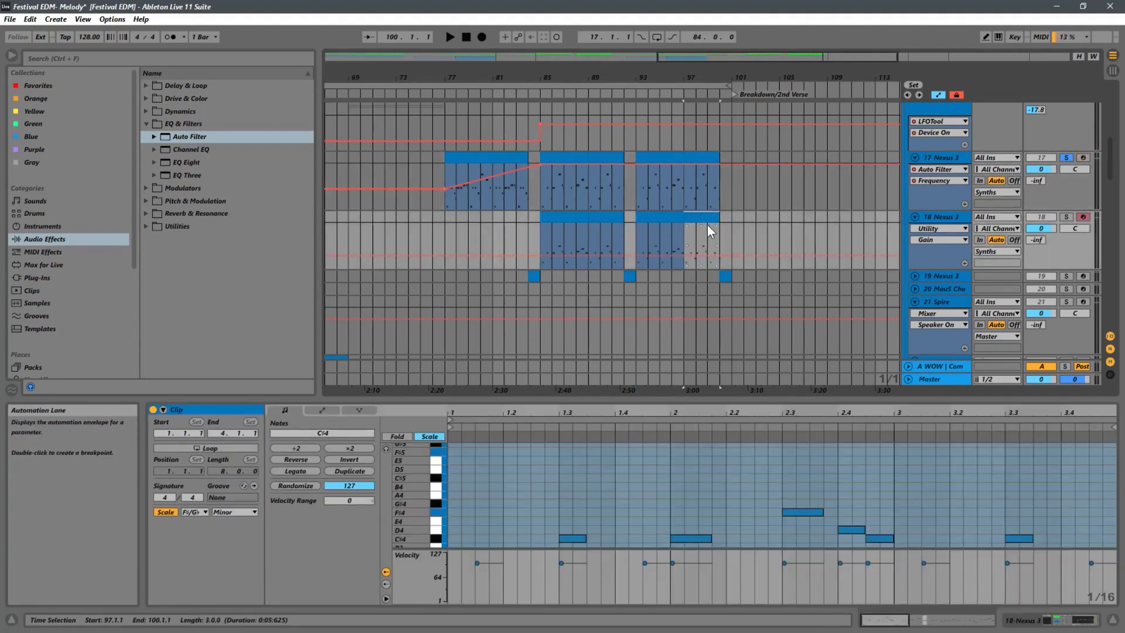
pyautogui.hotkey('ctrl', 'z')
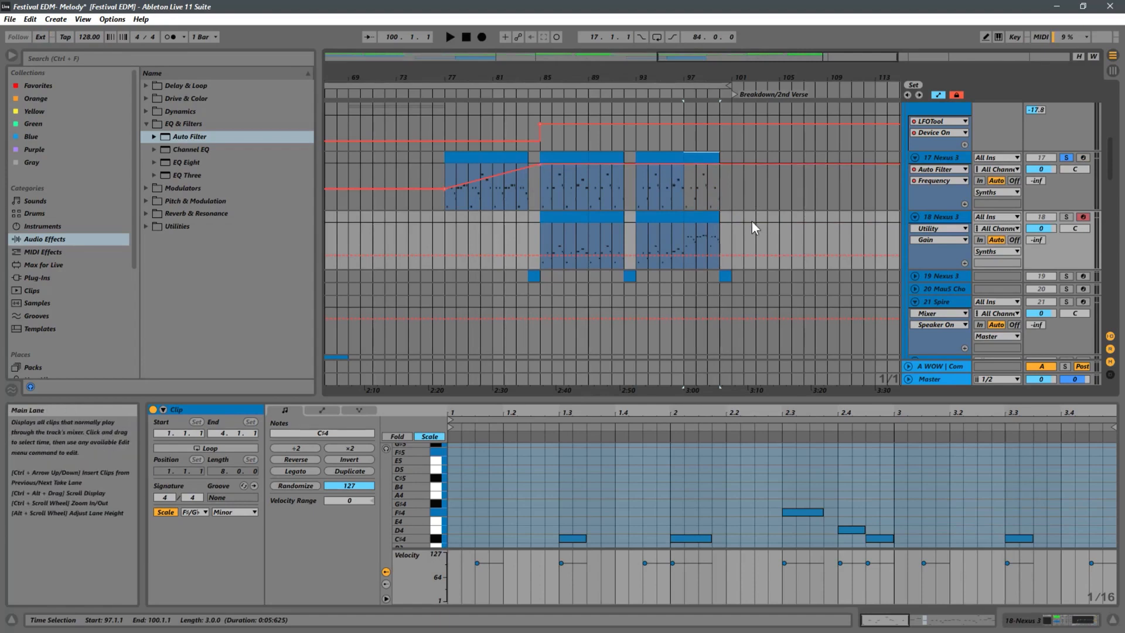
pyautogui.hotkey('ctrl', 'z')
# Consolidate track 18's clips from bar 85 to bar 100 into one clip and transpose all its notes up an octave.
pyautogui.moveTo(544, 227); pyautogui.dragTo(719, 219)
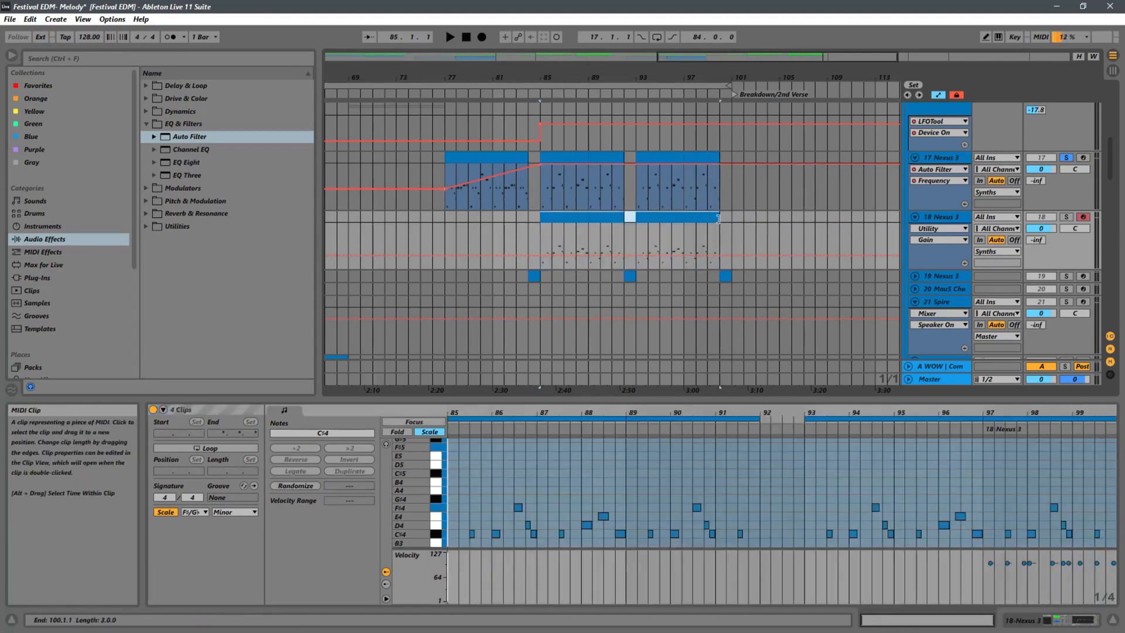
pyautogui.hotkey('ctrl', 'j')
pyautogui.click(781, 467)
pyautogui.hotkey('ctrl', 'a')
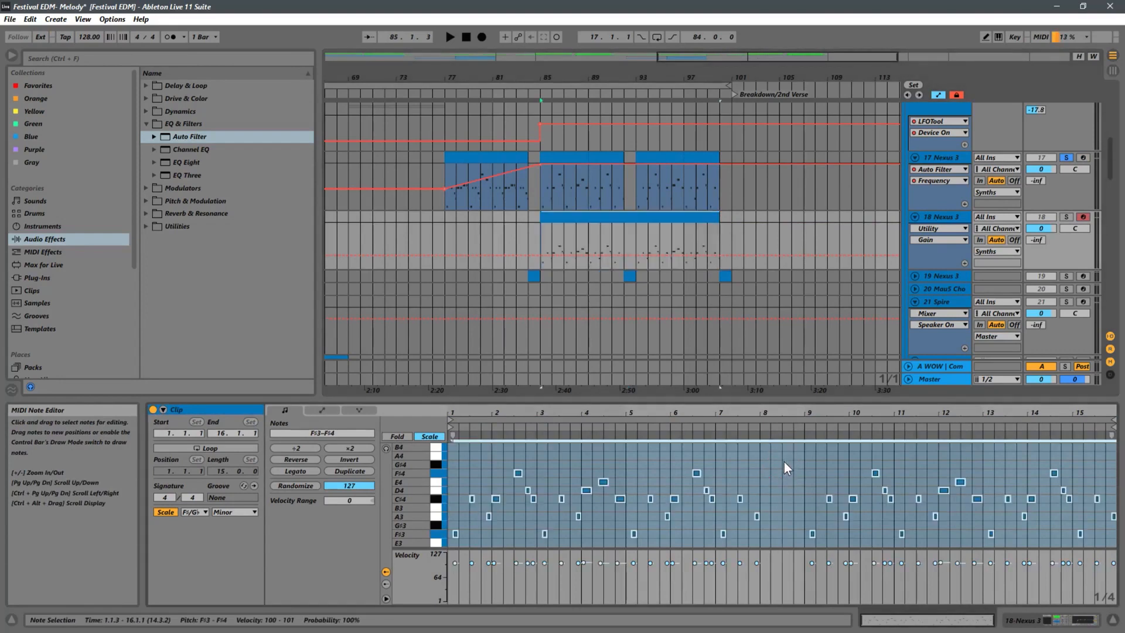
pyautogui.hotkey('shift', 'Up')
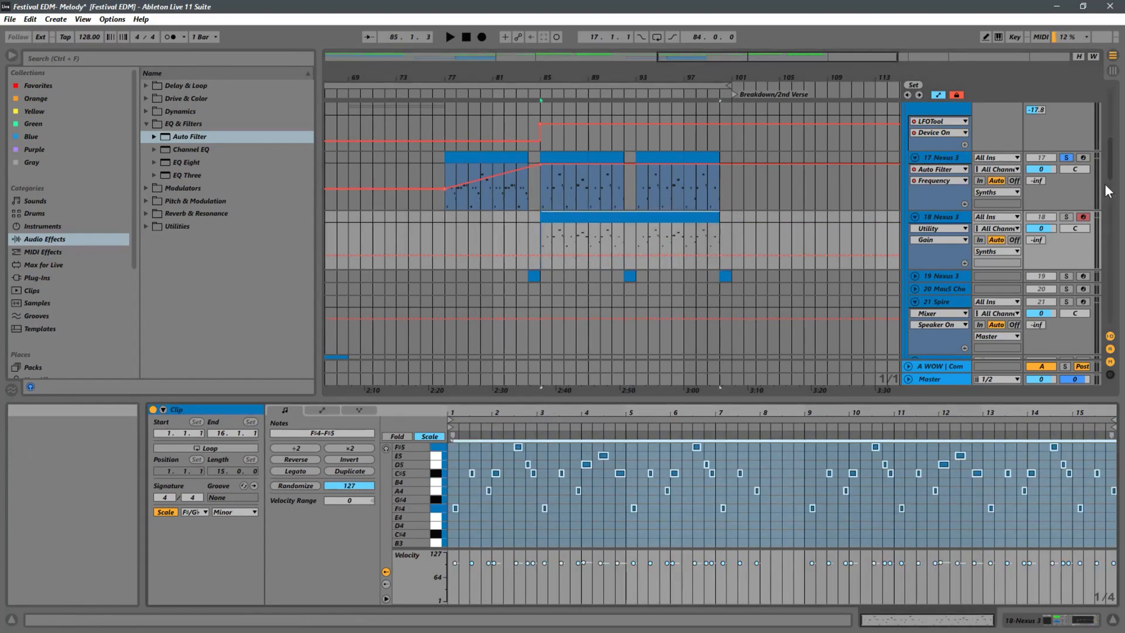
# Play both Nexus melodies from bar 85 with track 17's solo off, and replay the section from bar 77.
pyautogui.press('space')
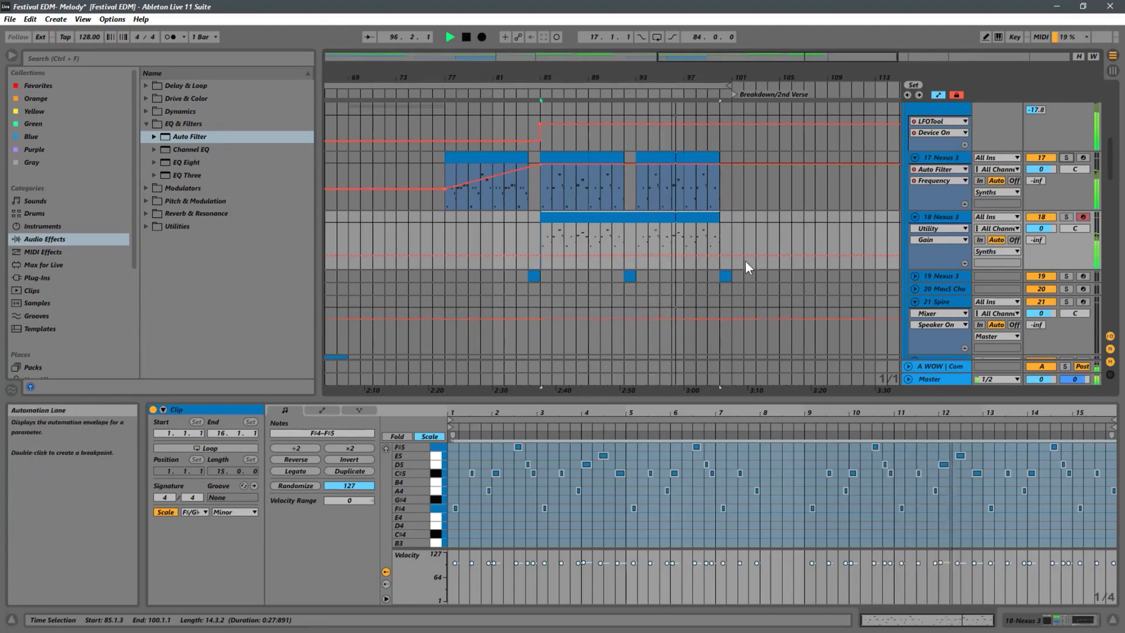
pyautogui.click(447, 228)
pyautogui.press('space')
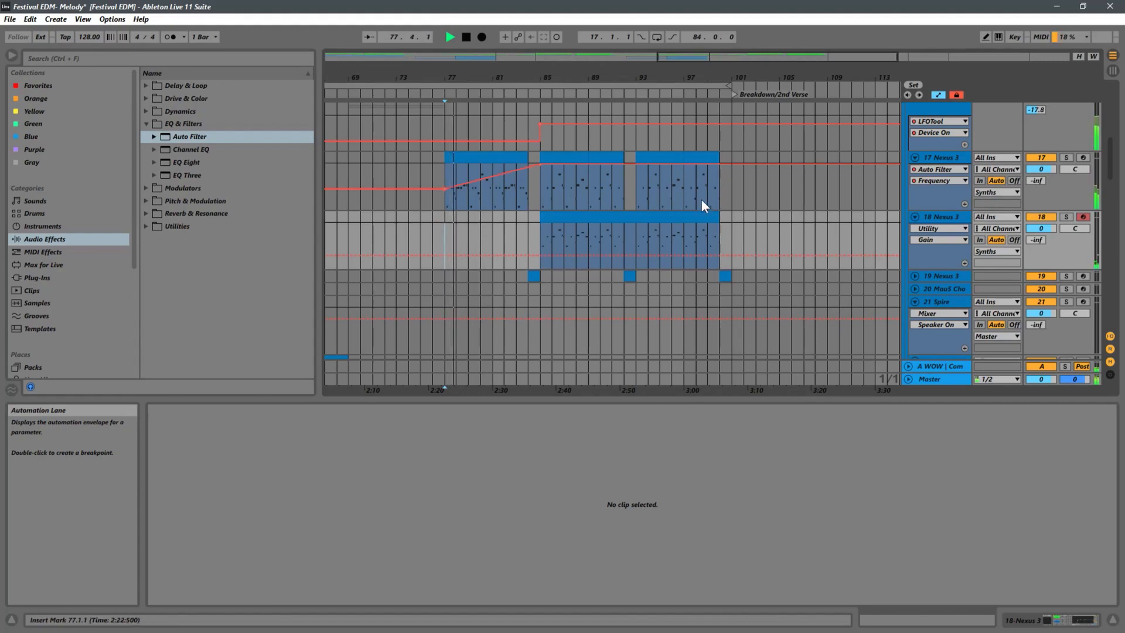
# Compare the section with the first chorus during playback and unfold track 19 Nexus 3 around bar 85.
pyautogui.moveTo(452, 75); pyautogui.dragTo(617, 36)
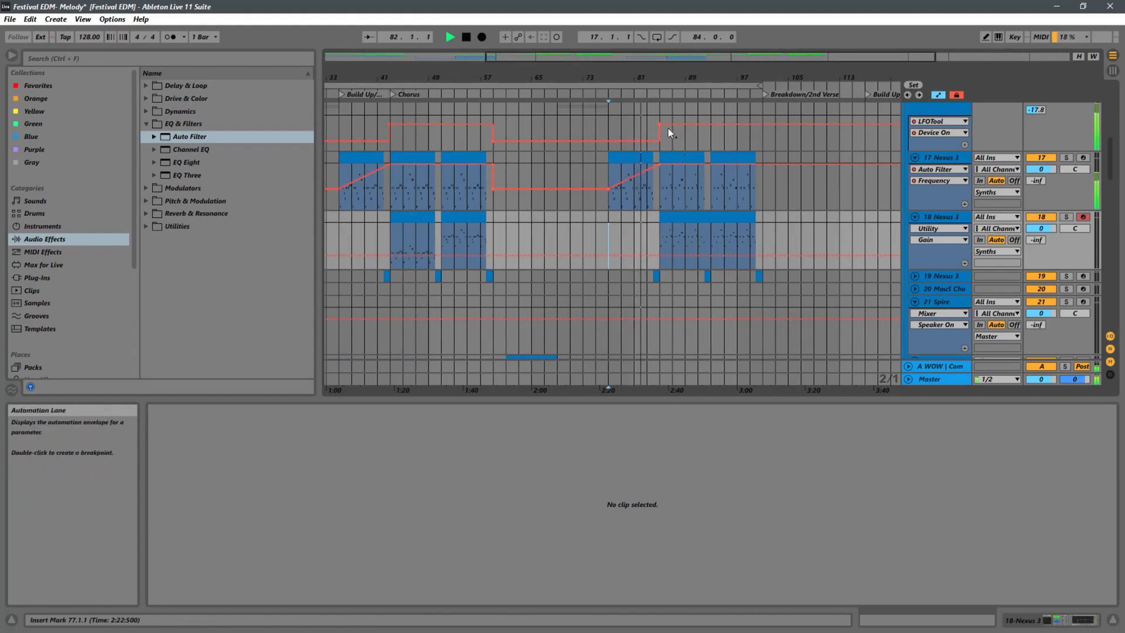
pyautogui.moveTo(658, 74); pyautogui.dragTo(674, 147)
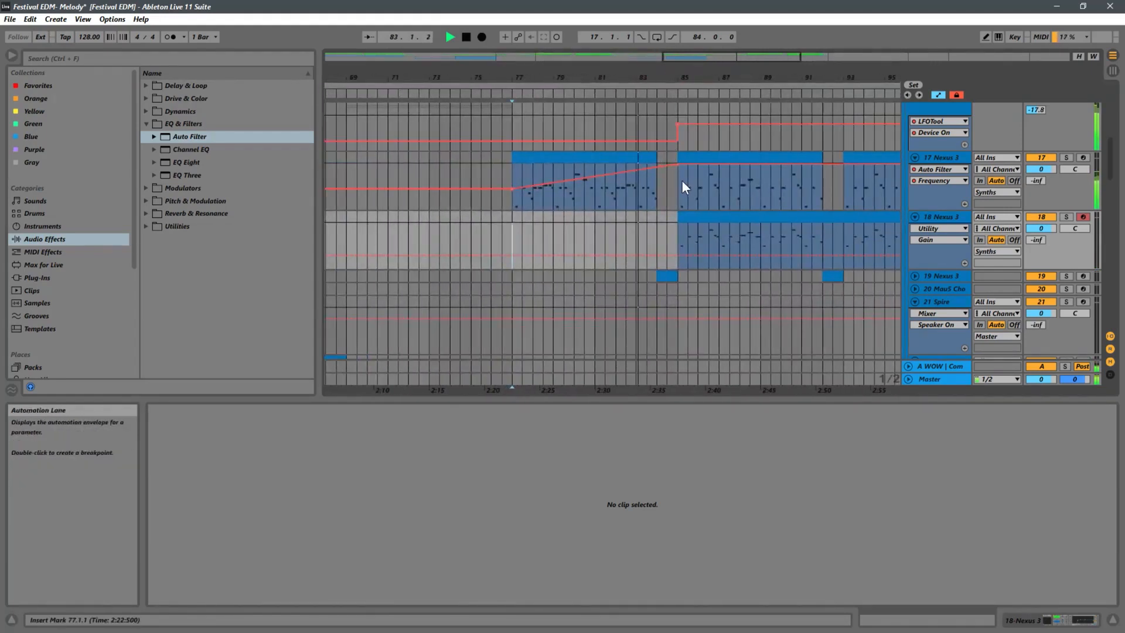
pyautogui.scroll(-2, 680, 180)
pyautogui.click(915, 236)
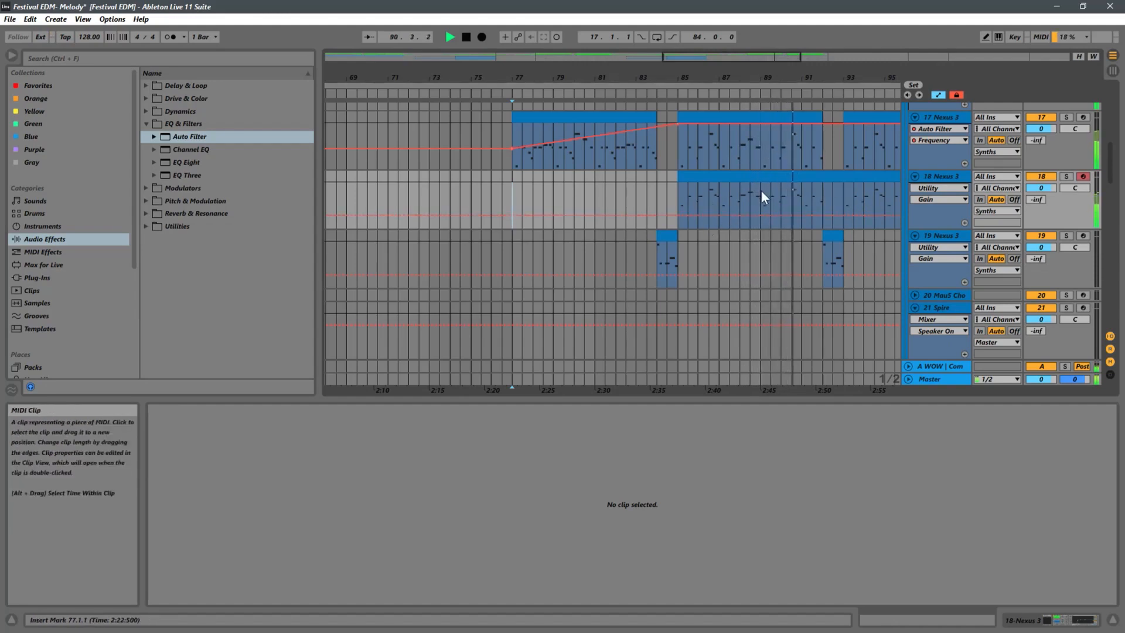
# Copy the bar 88 phrase of track 18's melody onto track 19 Nexus 3 at bar 92.
pyautogui.moveTo(762, 196); pyautogui.dragTo(740, 121)
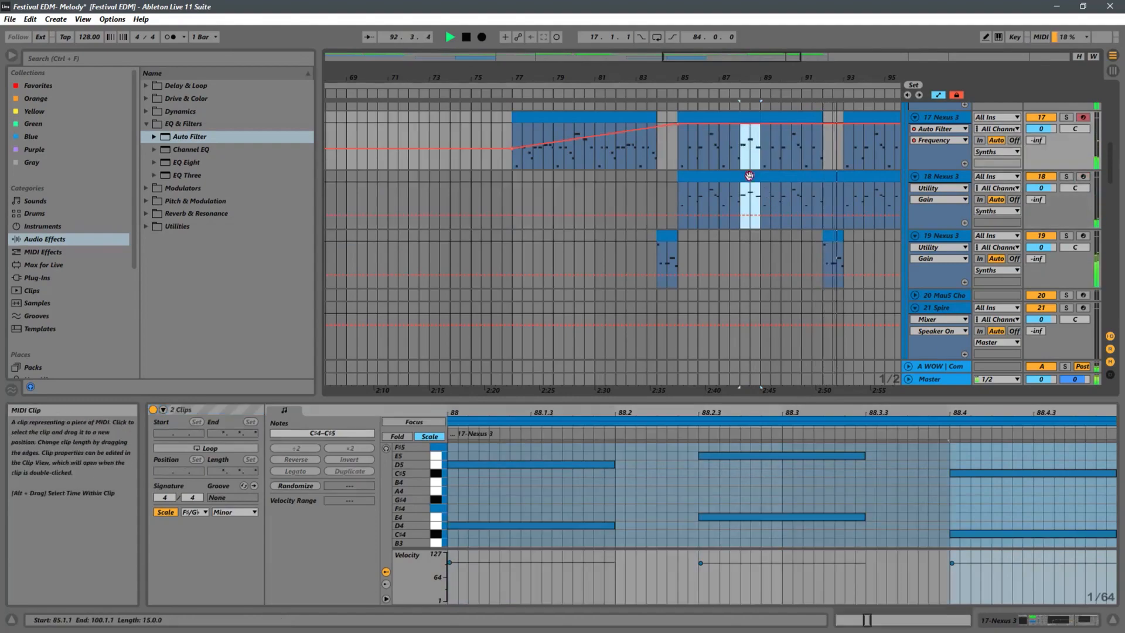
pyautogui.click(742, 196)
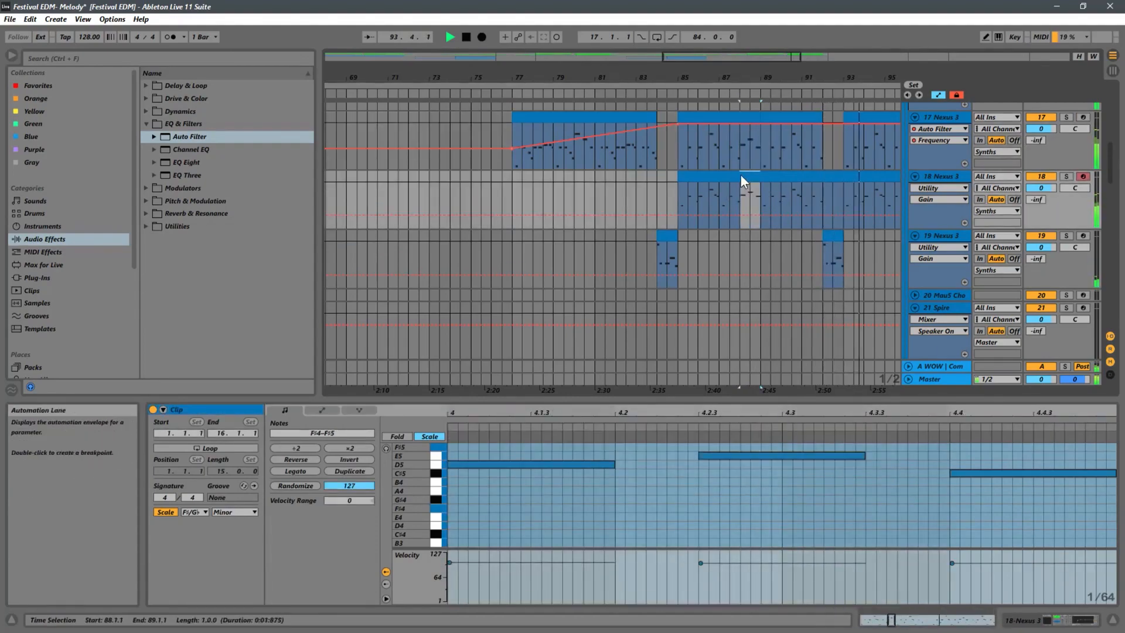
pyautogui.click(830, 234)
pyautogui.click(817, 251)
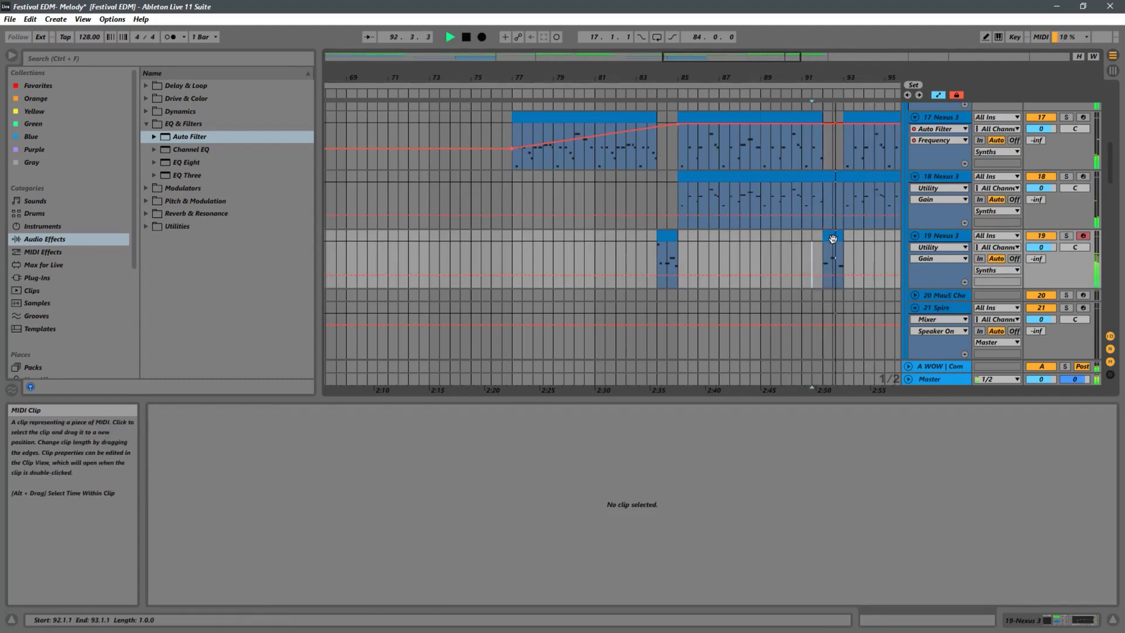
pyautogui.click(832, 239)
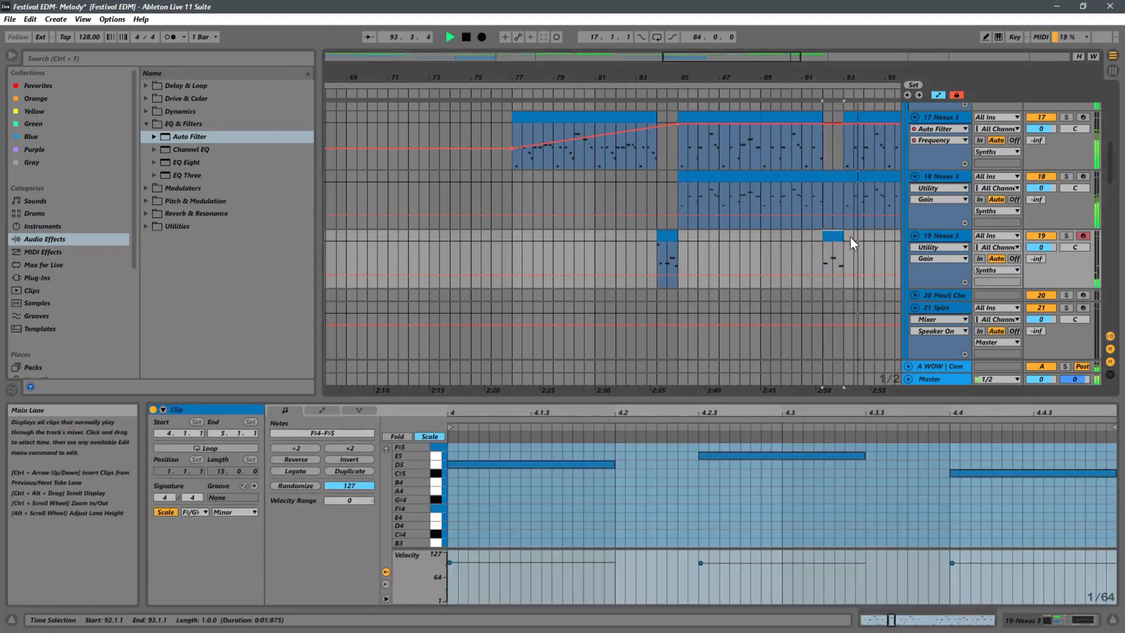
# Copy track 19's bar 92 clip onto track 17 Nexus 3 and clear bar 92 on track 18.
pyautogui.click(837, 236)
pyautogui.press('space')
pyautogui.moveTo(837, 222); pyautogui.dragTo(837, 161)
pyautogui.press('space')
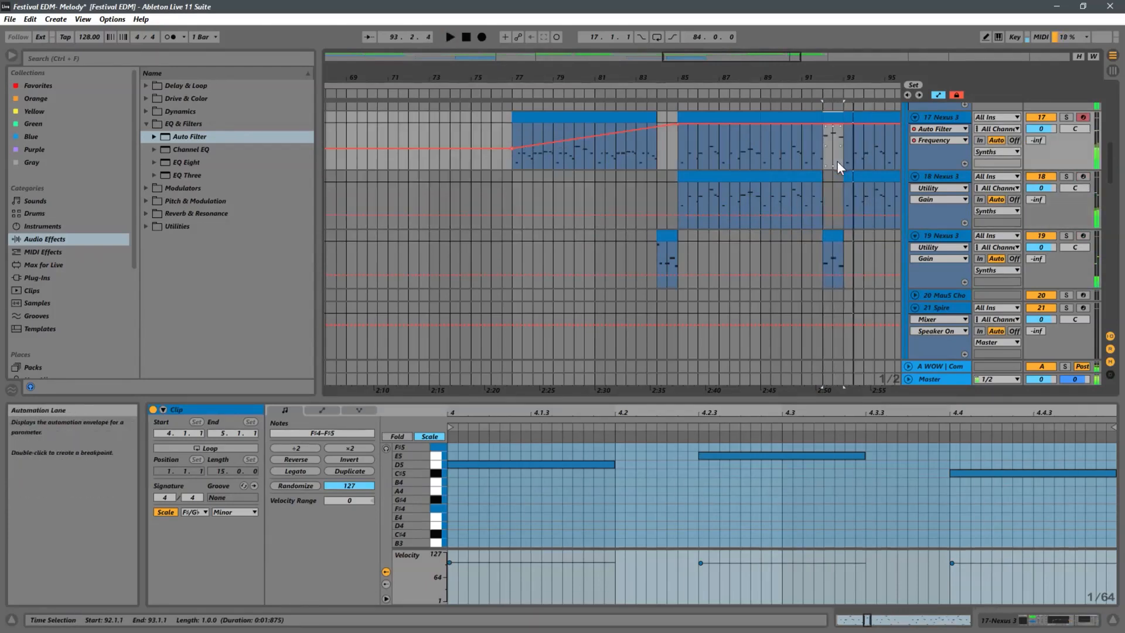
# Transpose all notes of track 17's bar 92 clip down an octave, copy it to bar 84 on tracks 17 and 19, and play from there.
pyautogui.click(799, 492)
pyautogui.hotkey('ctrl', 'a')
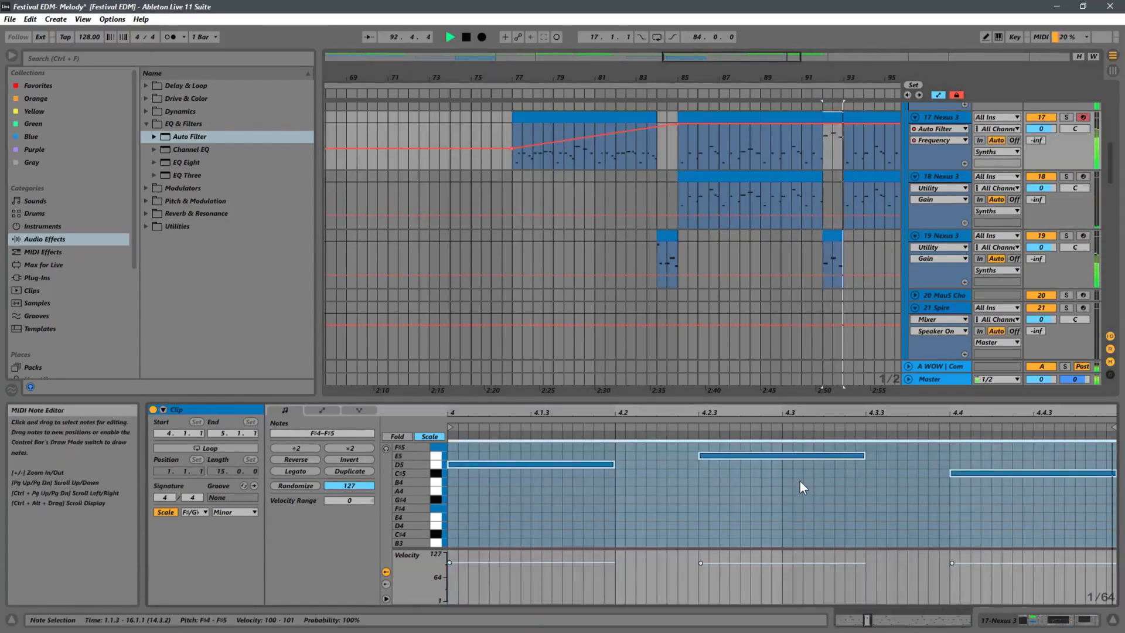
pyautogui.hotkey('shift', 'Down')
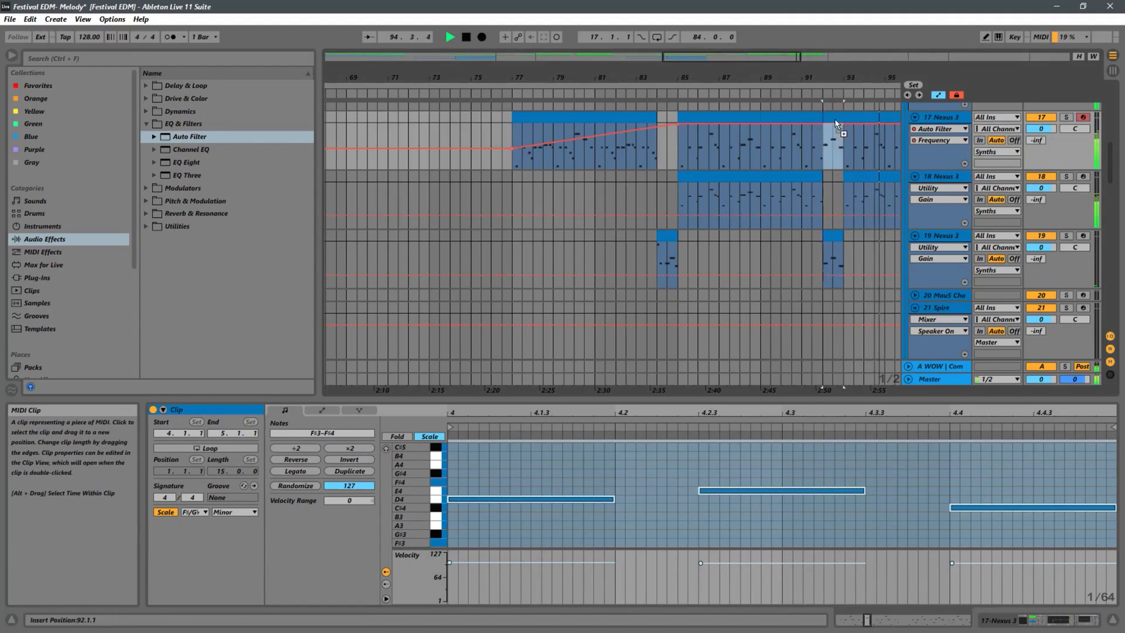
pyautogui.moveTo(835, 119); pyautogui.dragTo(661, 126)
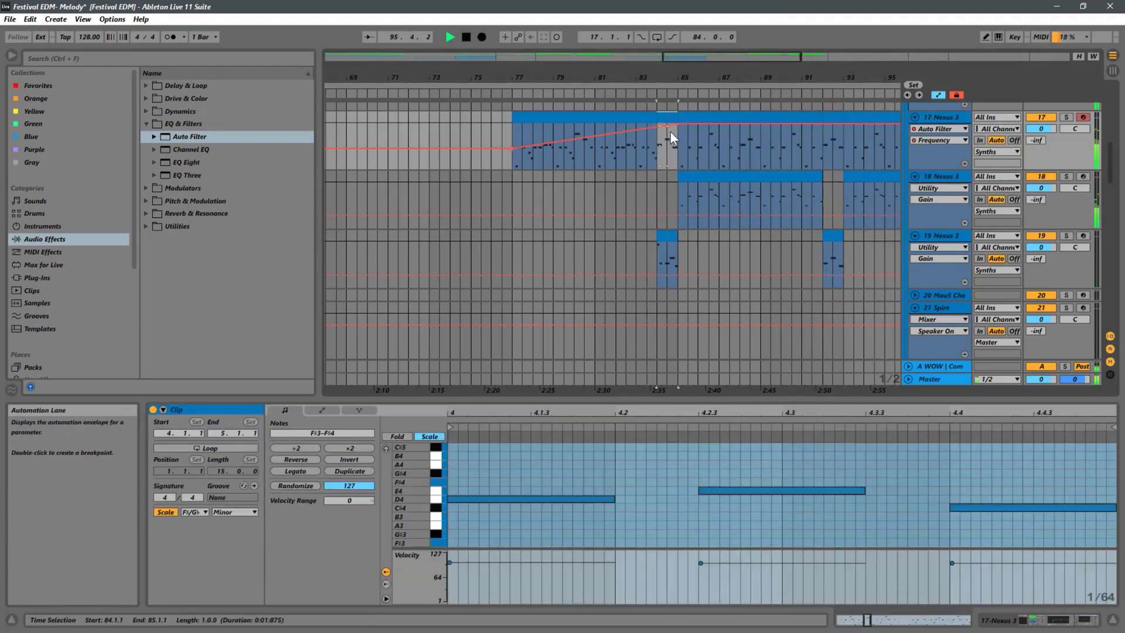
pyautogui.click(655, 237)
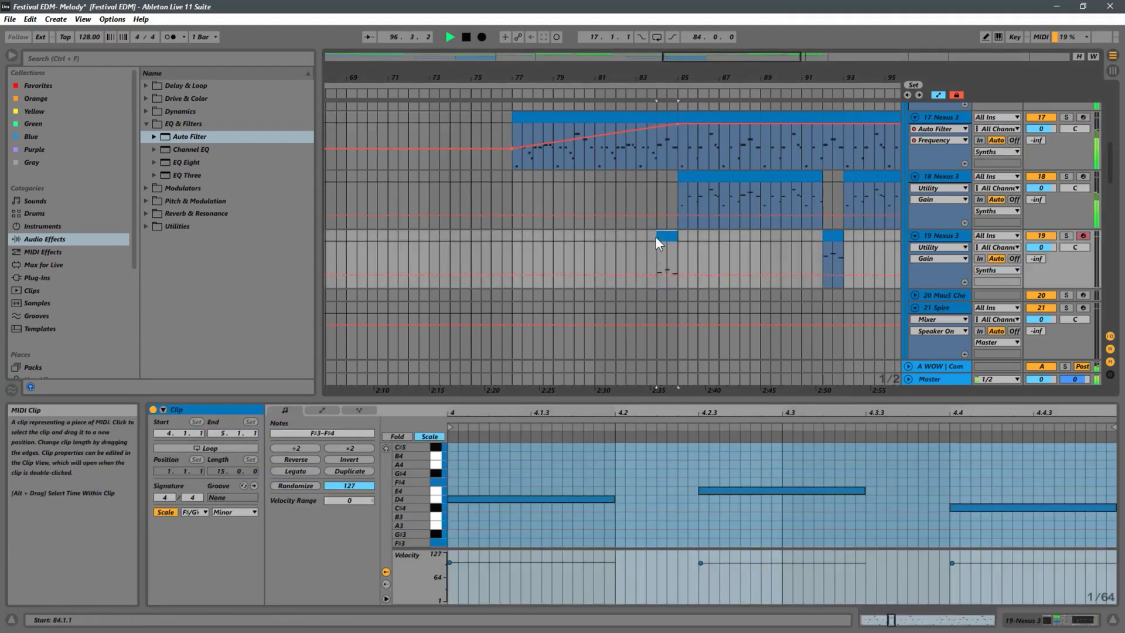
pyautogui.click(656, 191)
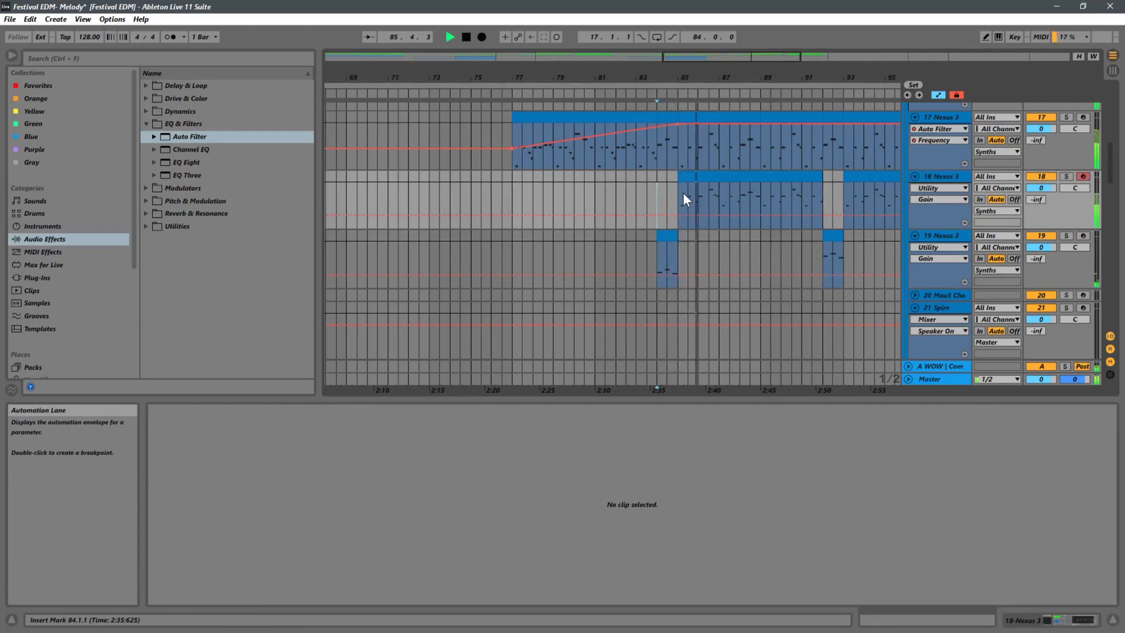
# Copy track 19's bar 92 clip to bar 100 on the same track.
pyautogui.scroll(-3, 732, 210)
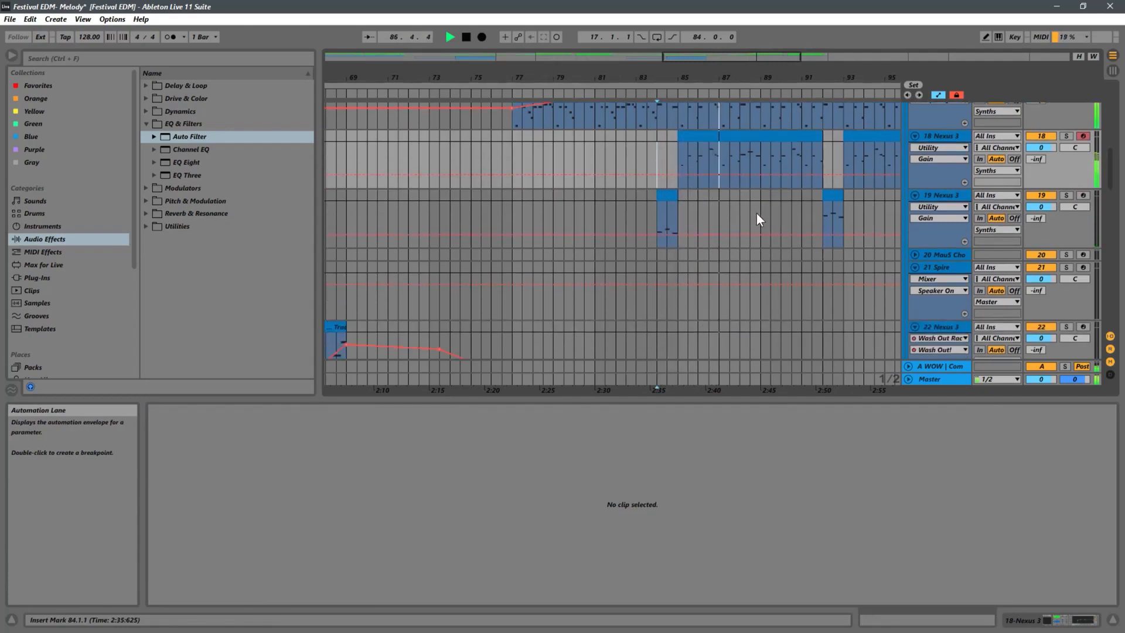
pyautogui.scroll(4, 757, 214)
pyautogui.moveTo(758, 77); pyautogui.dragTo(600, 60)
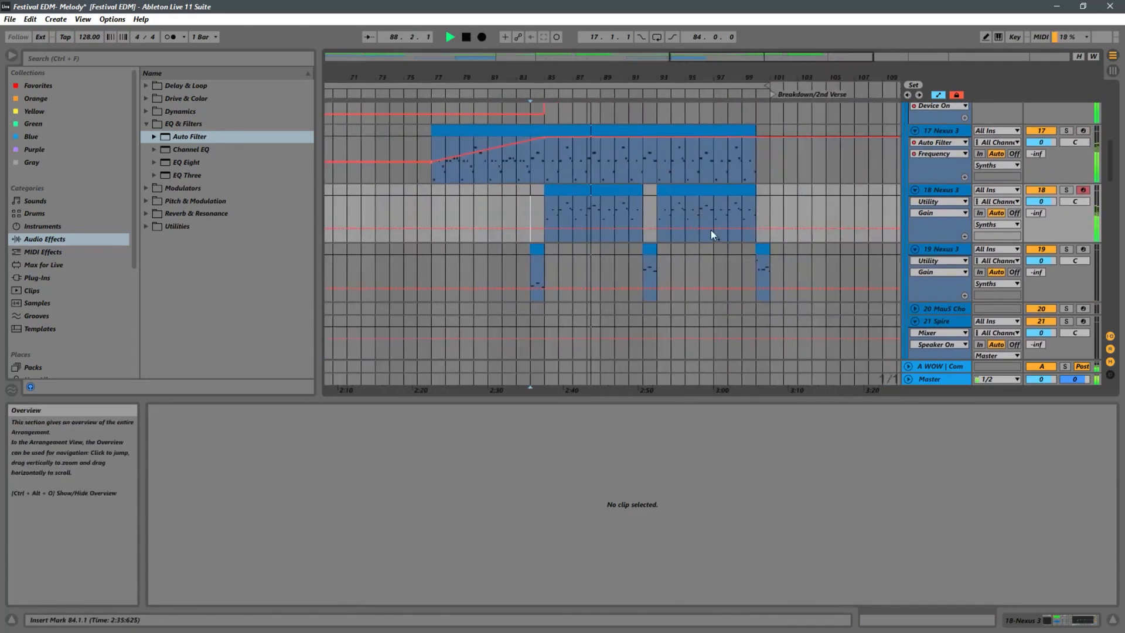
pyautogui.click(652, 241)
pyautogui.moveTo(650, 247); pyautogui.dragTo(760, 247)
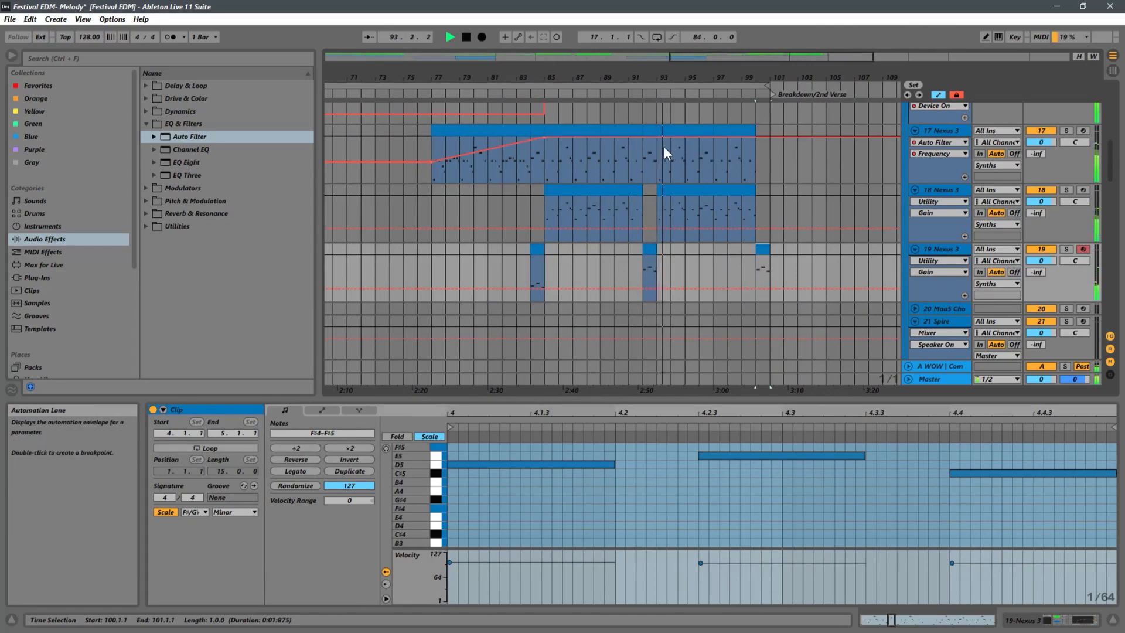
# Solo track 19 to hear its clips, copy the bar 92 clip to bar 84, and turn the solo off.
pyautogui.click(1066, 249)
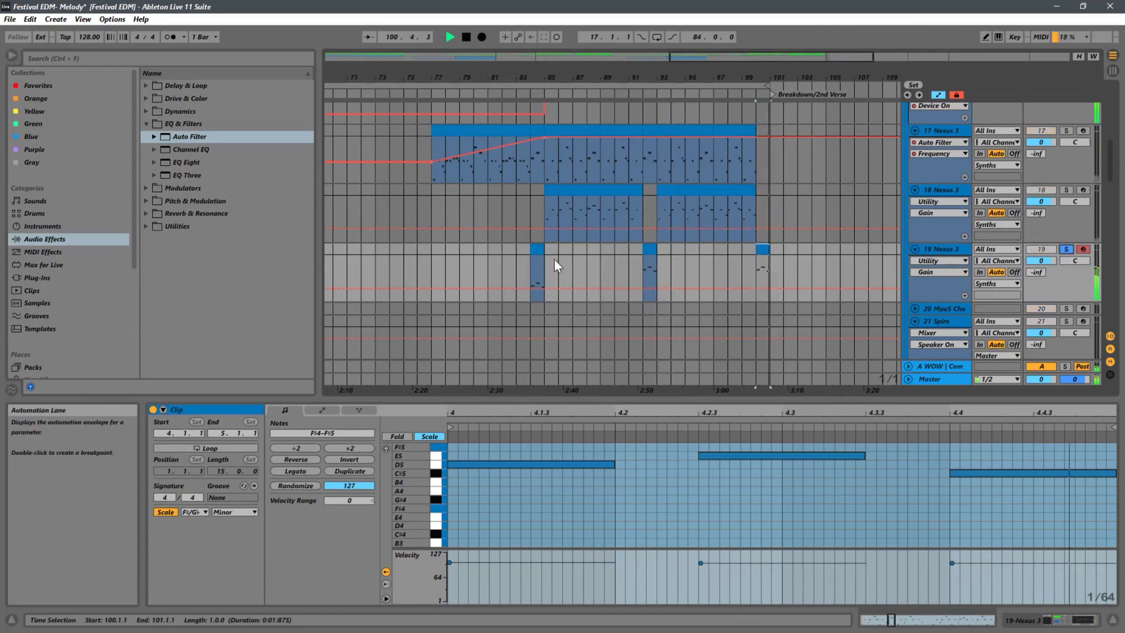
pyautogui.press('space')
pyautogui.moveTo(650, 250); pyautogui.dragTo(535, 246)
pyautogui.press('space')
pyautogui.click(1068, 250)
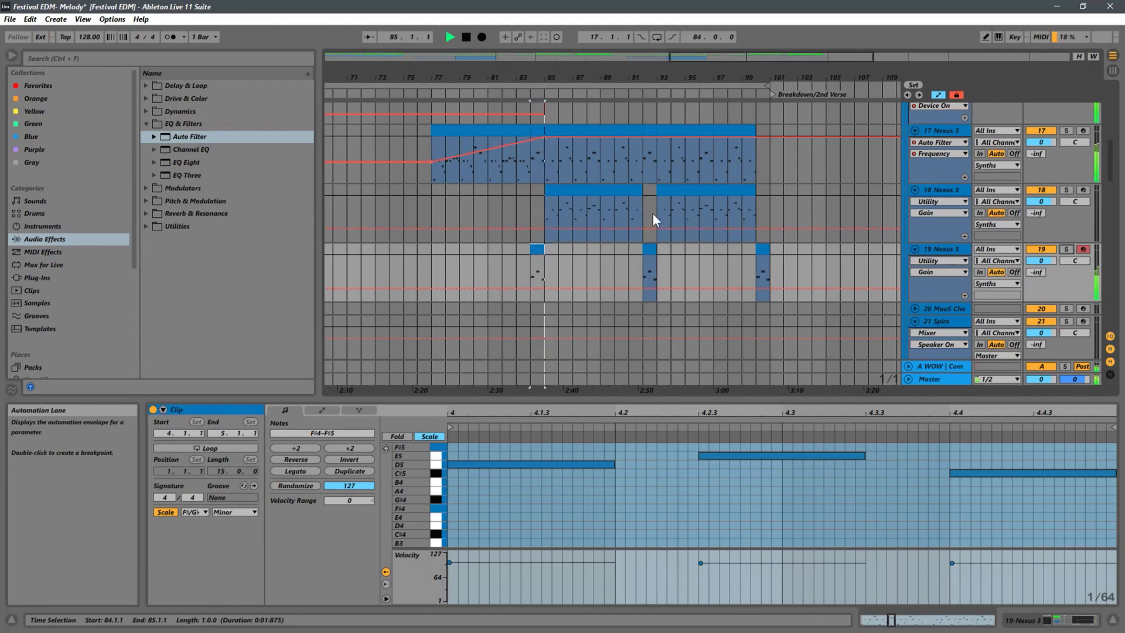
# Delete track 17's melody clips at bars 84 and 92.
pyautogui.click(536, 130)
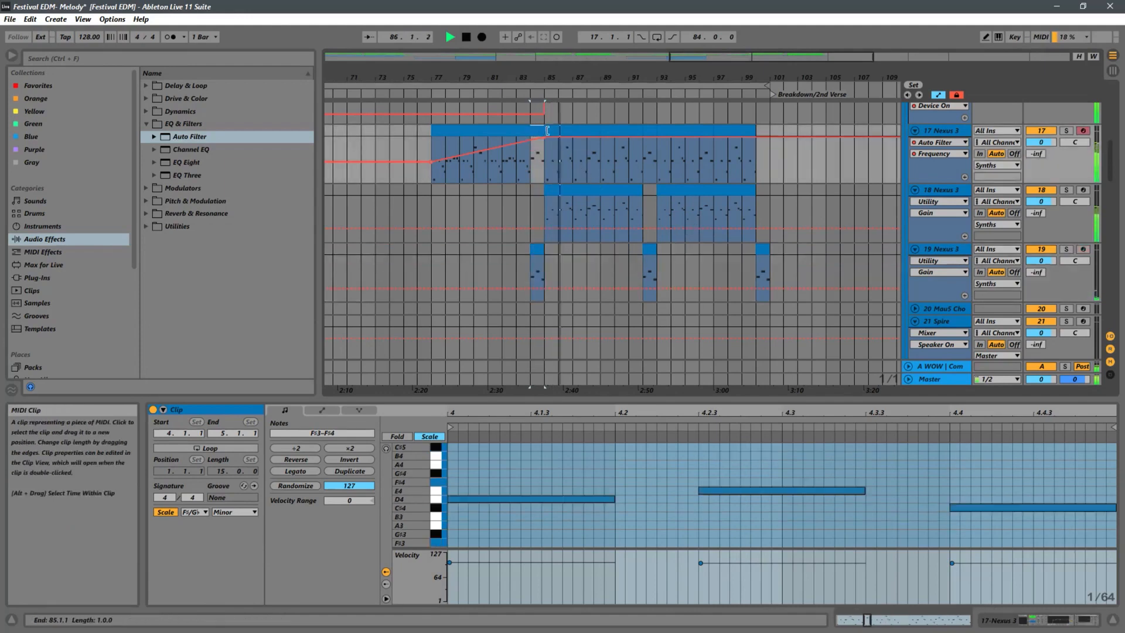
pyautogui.press('Delete')
pyautogui.click(650, 130)
pyautogui.press('Delete')
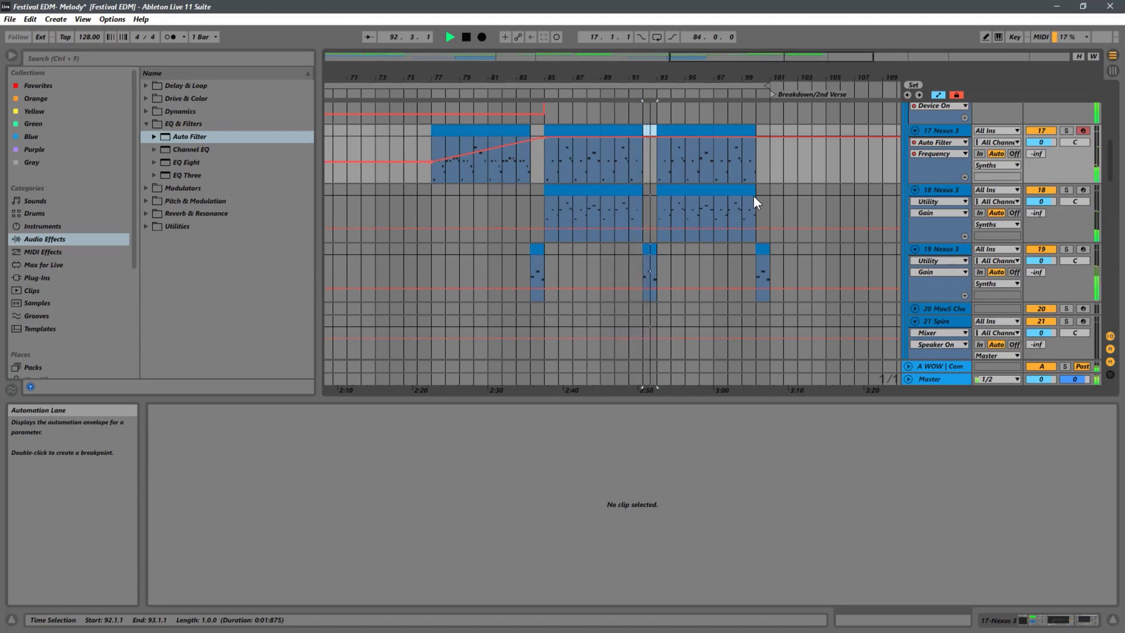
# Examine the drum and Nexus tracks during playback and compare the section's layout with the first chorus.
pyautogui.click(948, 252)
pyautogui.scroll(5, 810, 173)
pyautogui.scroll(14, 805, 170)
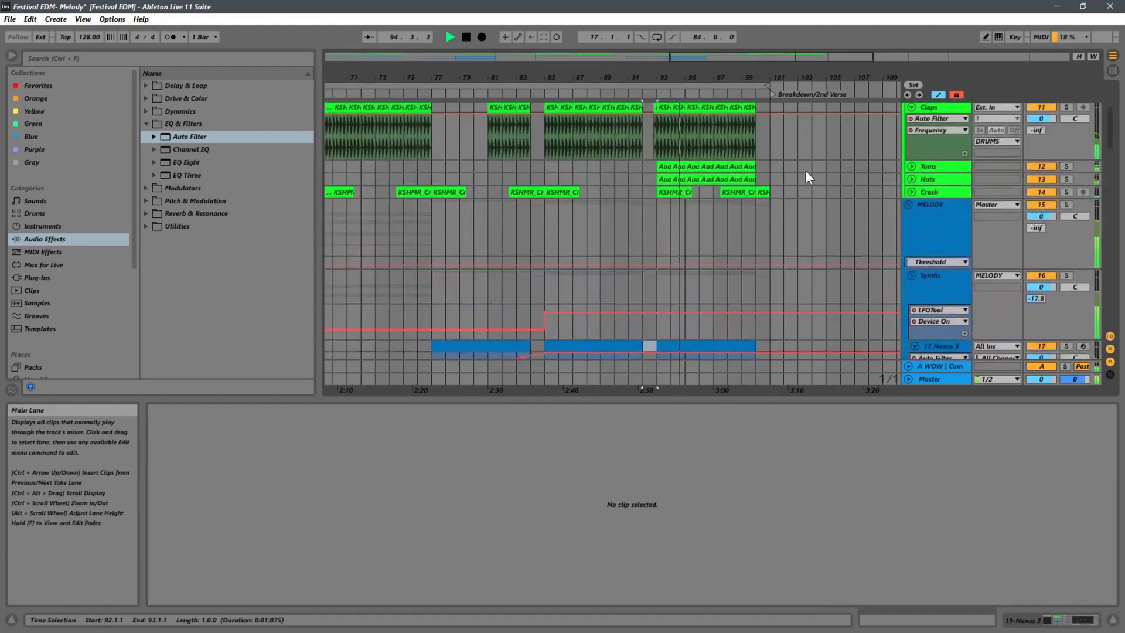
pyautogui.scroll(-11, 804, 171)
pyautogui.scroll(-10, 806, 172)
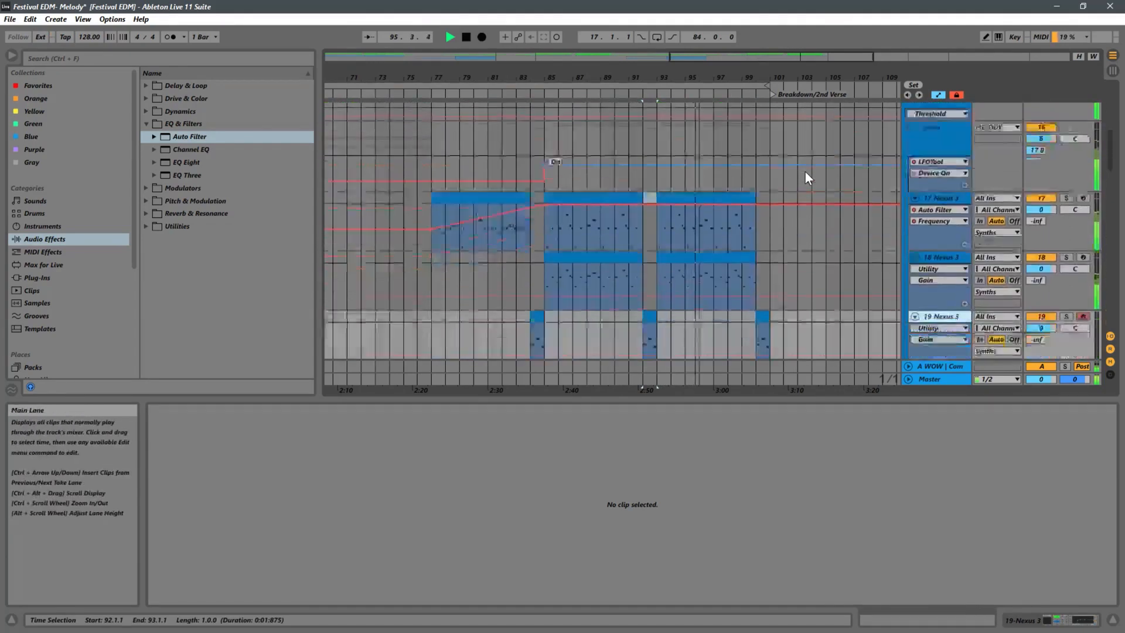
pyautogui.moveTo(545, 78); pyautogui.dragTo(728, 7)
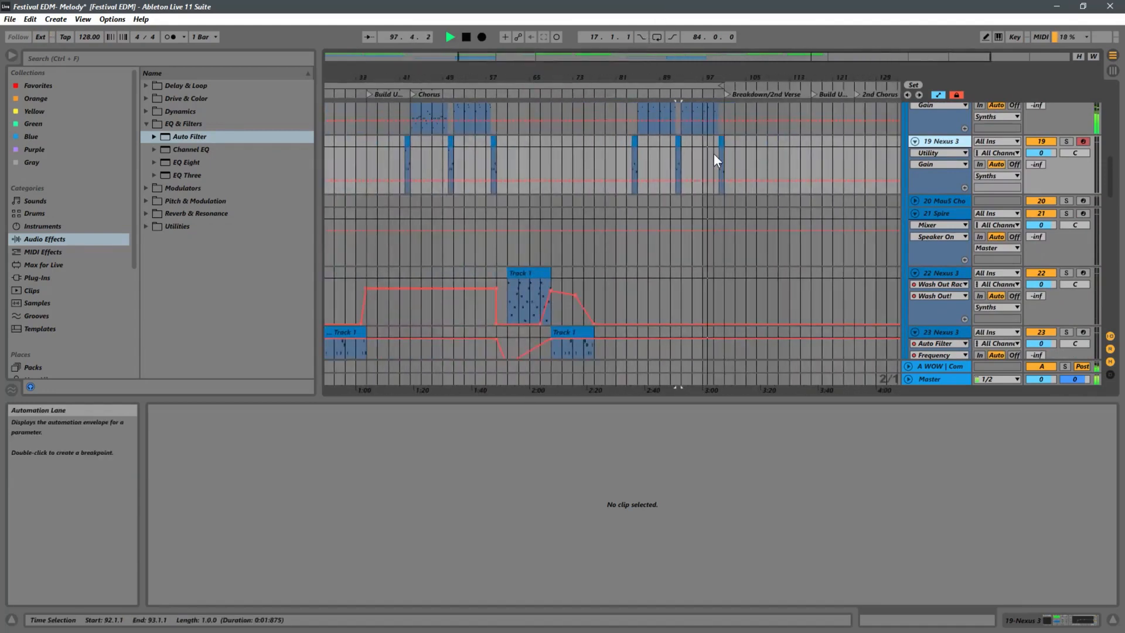
pyautogui.scroll(3, 610, 167)
pyautogui.scroll(2, 596, 170)
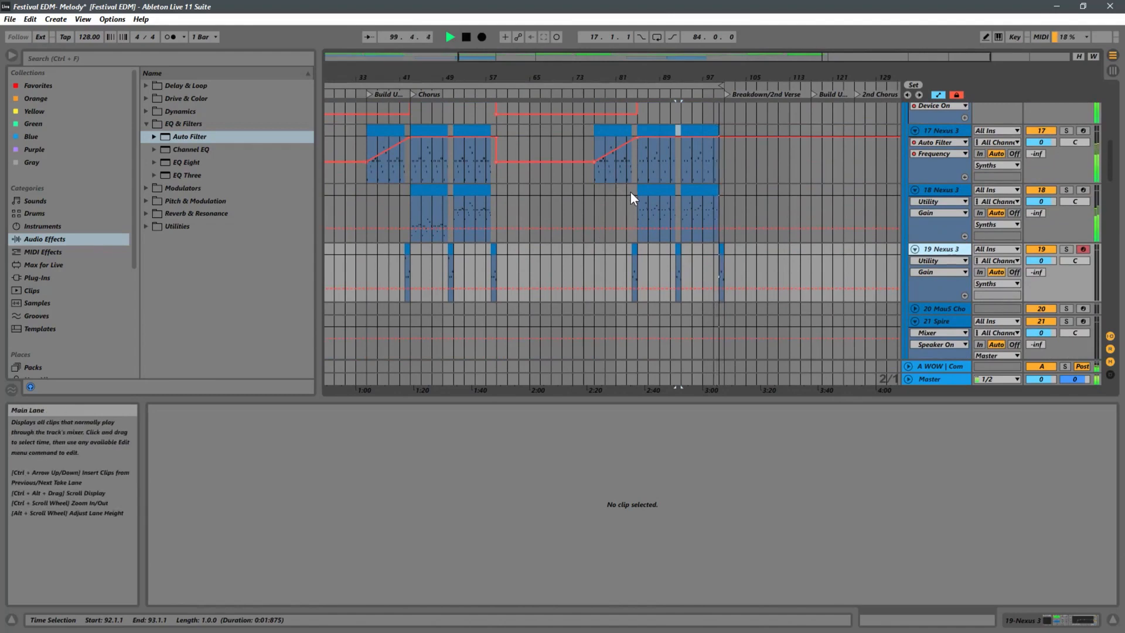
# Replay the section from bar 77 and stop playback.
pyautogui.click(596, 197)
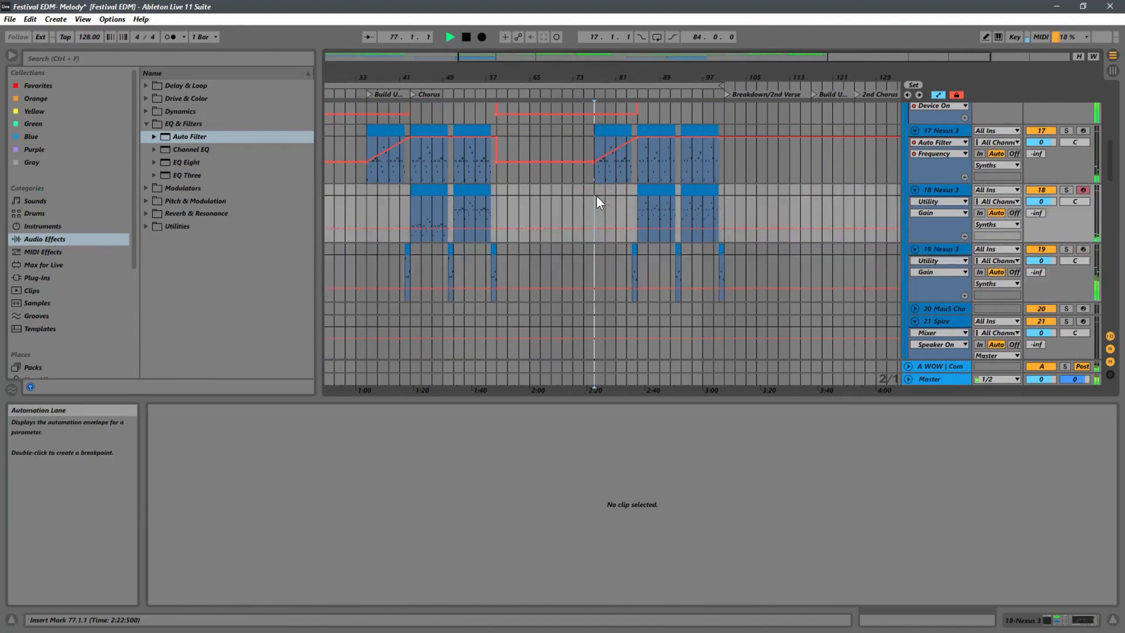
pyautogui.moveTo(604, 74); pyautogui.dragTo(735, 66)
pyautogui.press('space')
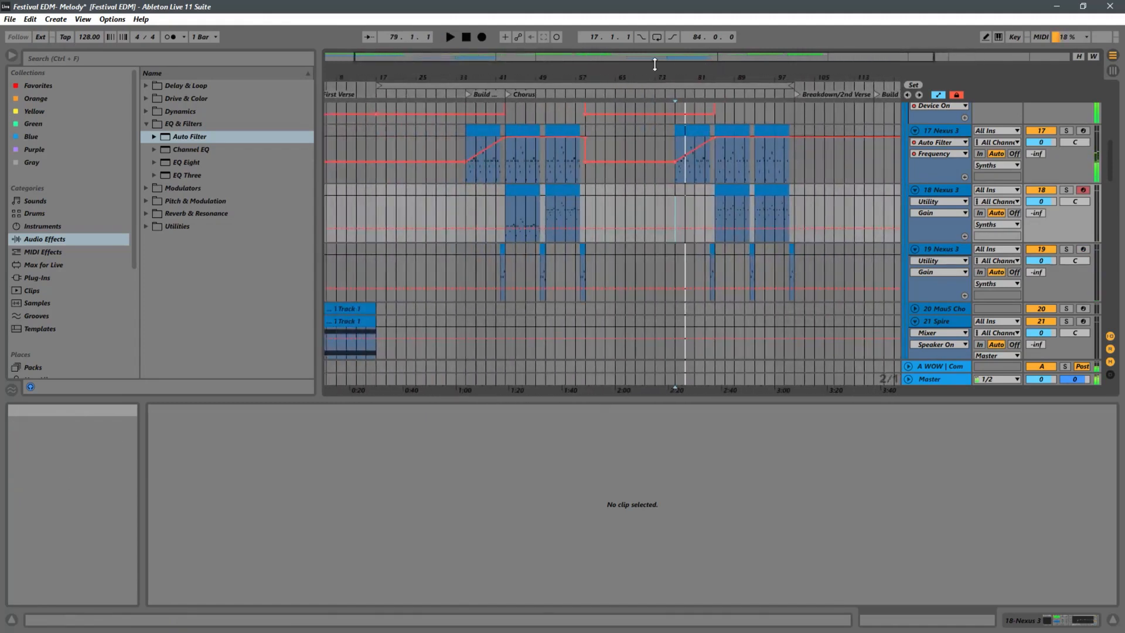
# Enlarge the arrangement area and examine the whole song, from the lower synth tracks up to the drums.
pyautogui.moveTo(535, 74); pyautogui.dragTo(612, 33)
pyautogui.scroll(-10, 722, 164)
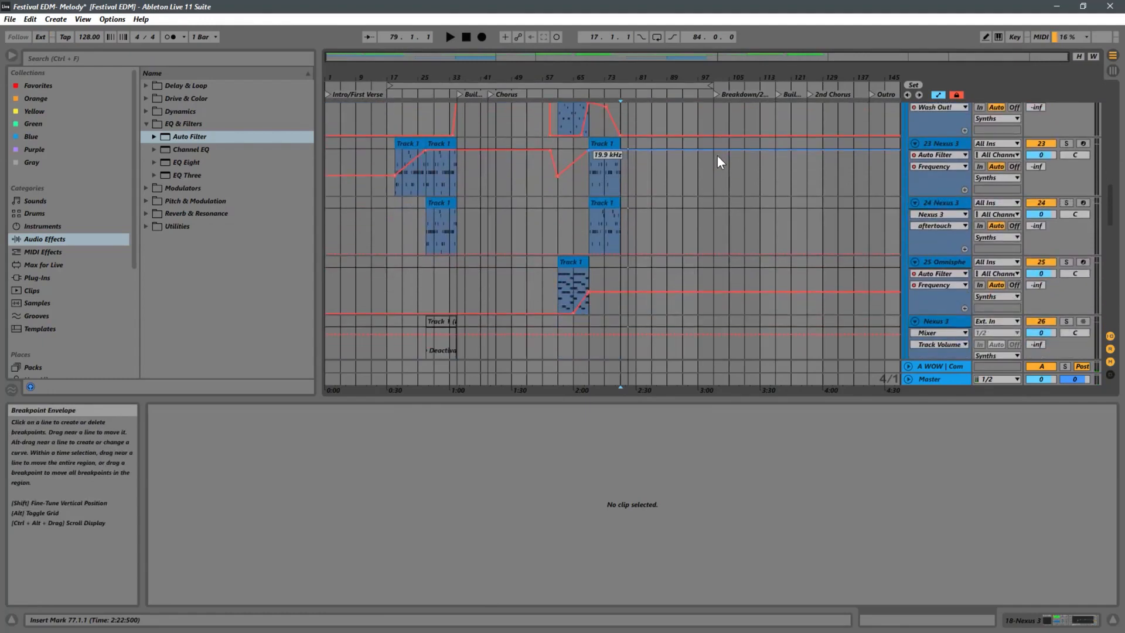
pyautogui.moveTo(602, 403); pyautogui.dragTo(622, 475)
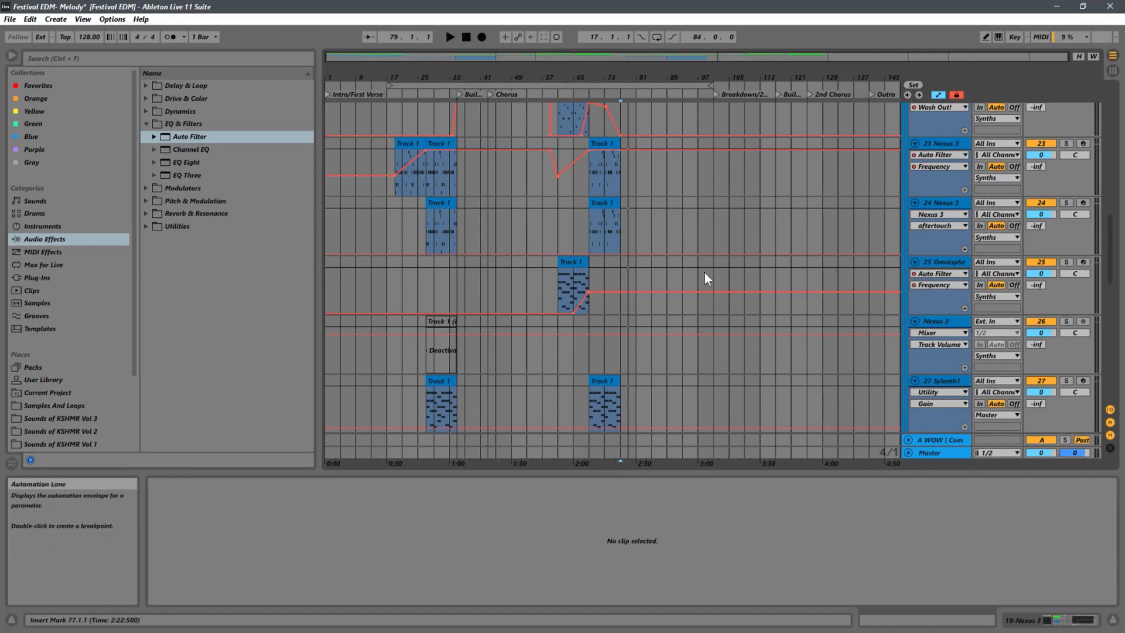
pyautogui.click(327, 275)
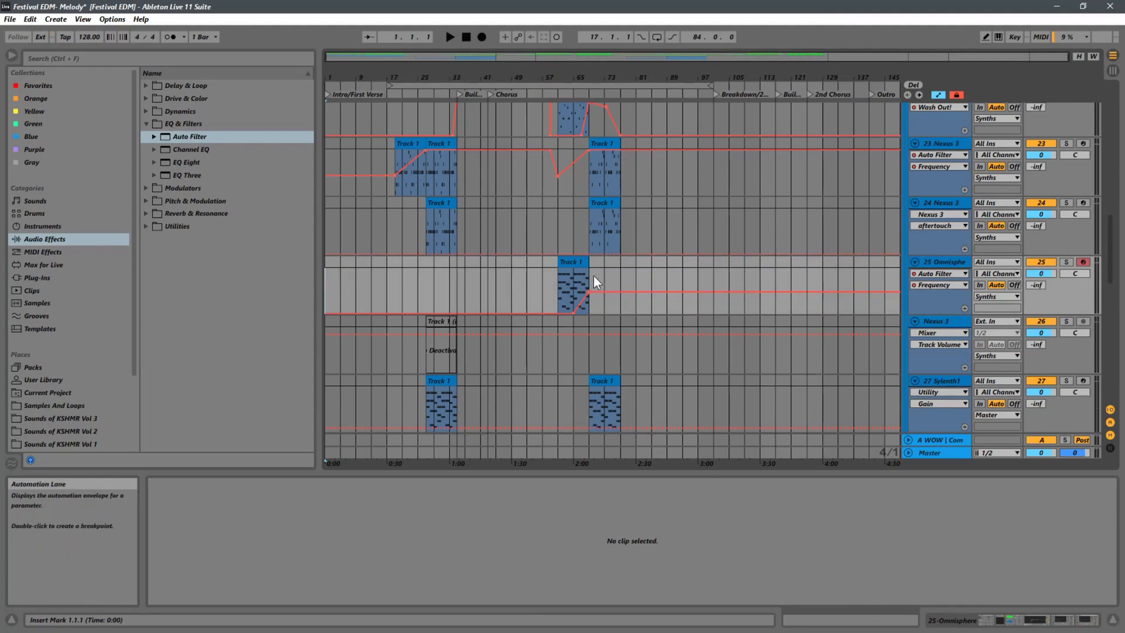
pyautogui.scroll(3, 593, 276)
pyautogui.scroll(10, 599, 276)
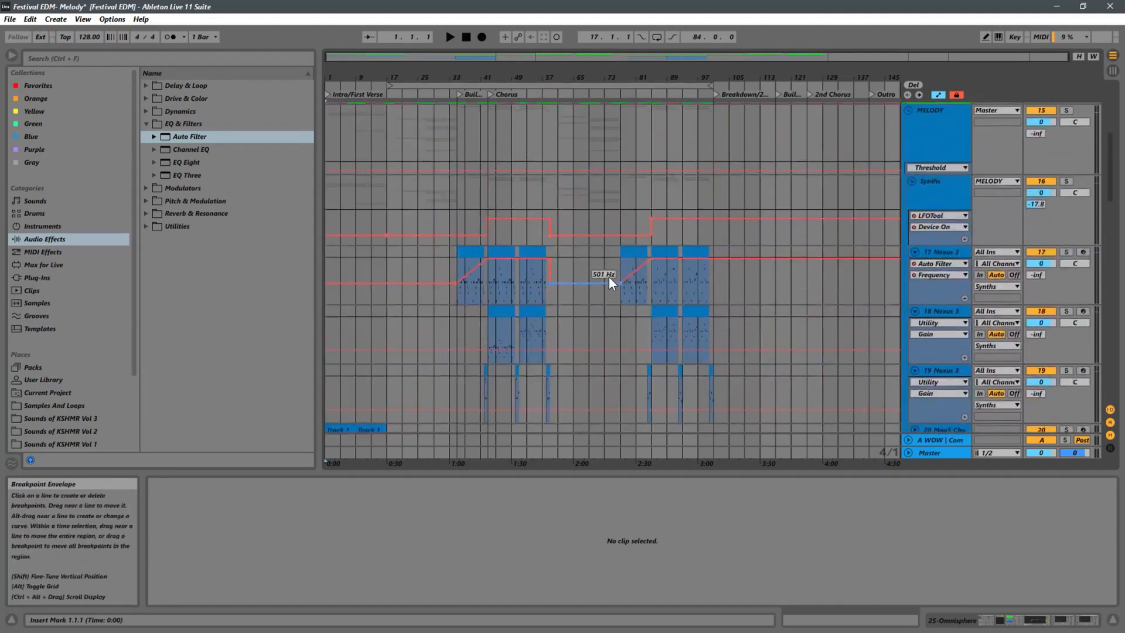
pyautogui.scroll(4, 613, 277)
pyautogui.scroll(-6, 617, 274)
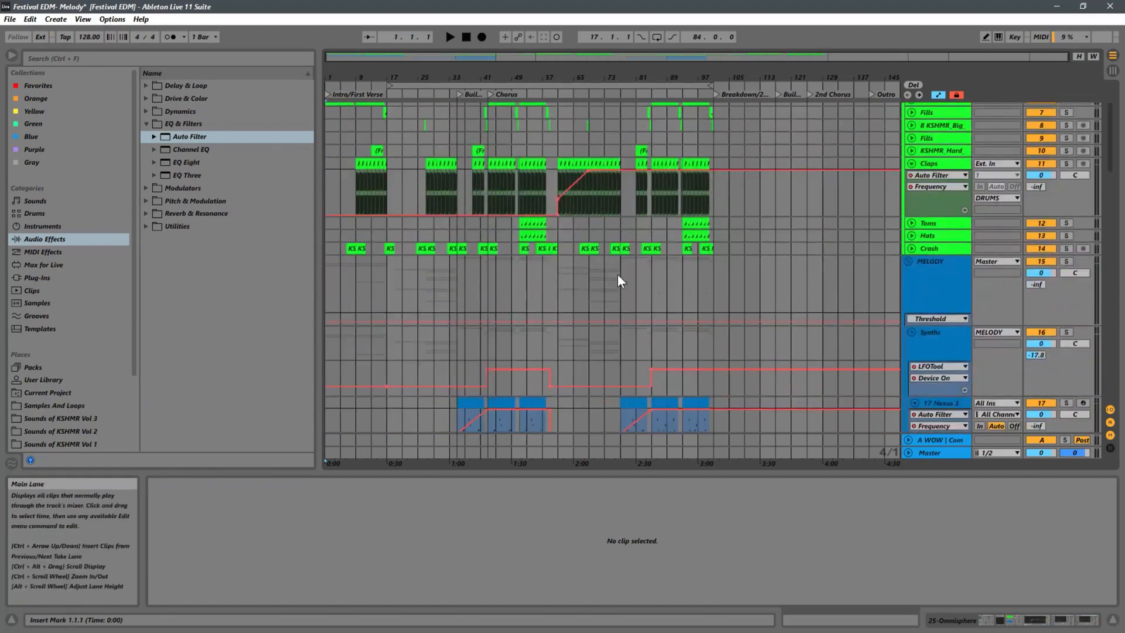
pyautogui.scroll(5, 618, 273)
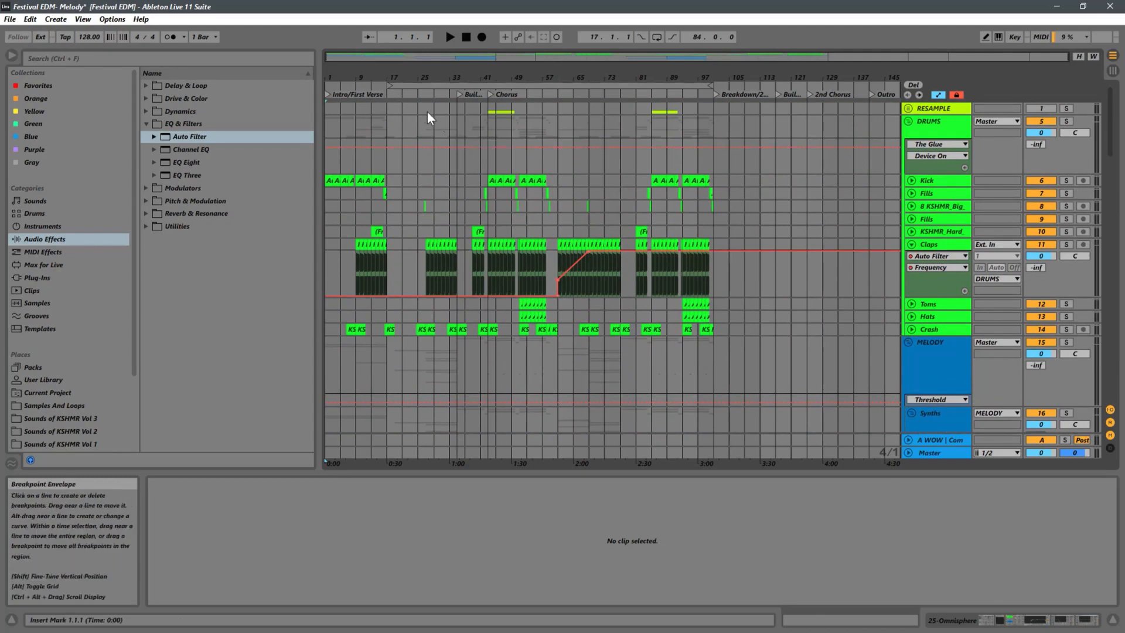
# Set the loop region to 16 bars from bar 1, and shorten it to 8 bars starting at bar 9.
pyautogui.moveTo(338, 86); pyautogui.dragTo(329, 85)
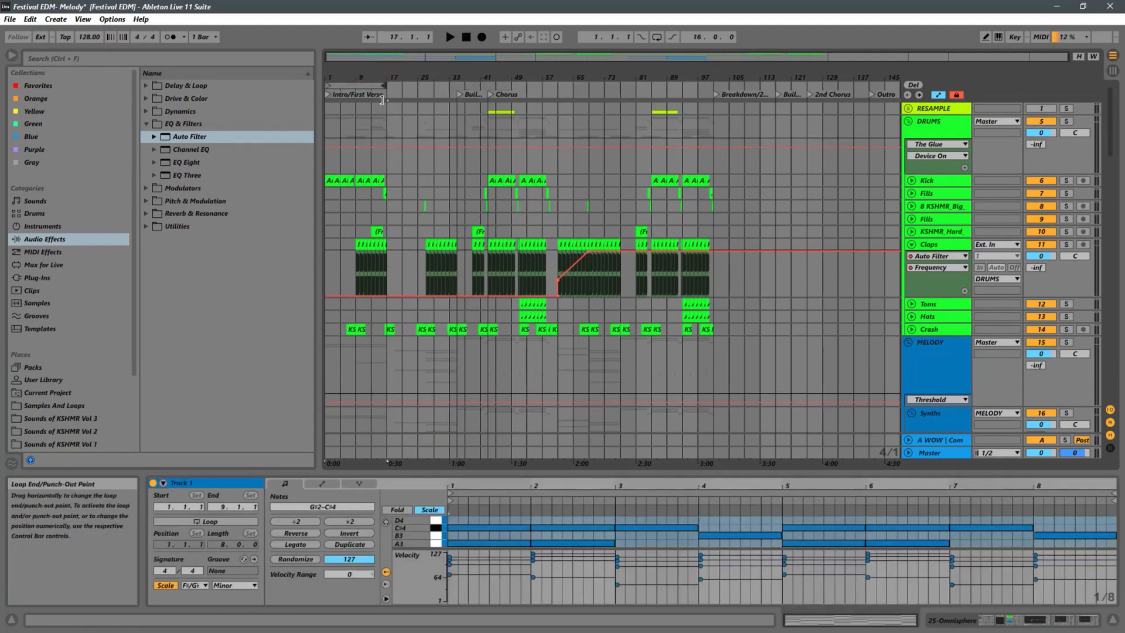
pyautogui.click(344, 85)
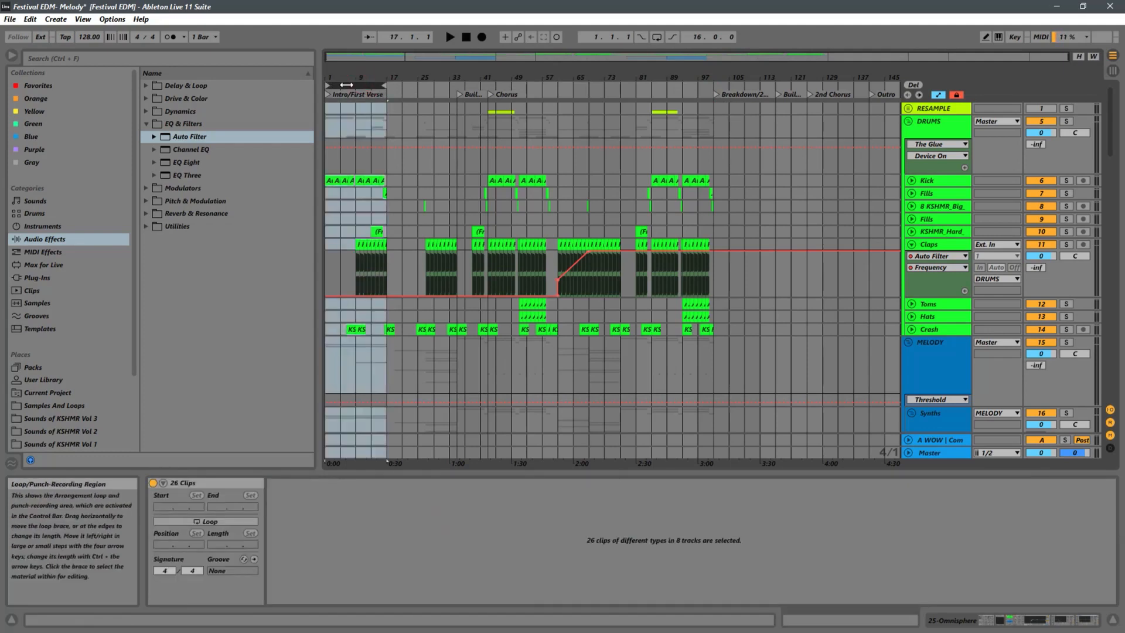
pyautogui.moveTo(347, 85); pyautogui.dragTo(368, 86)
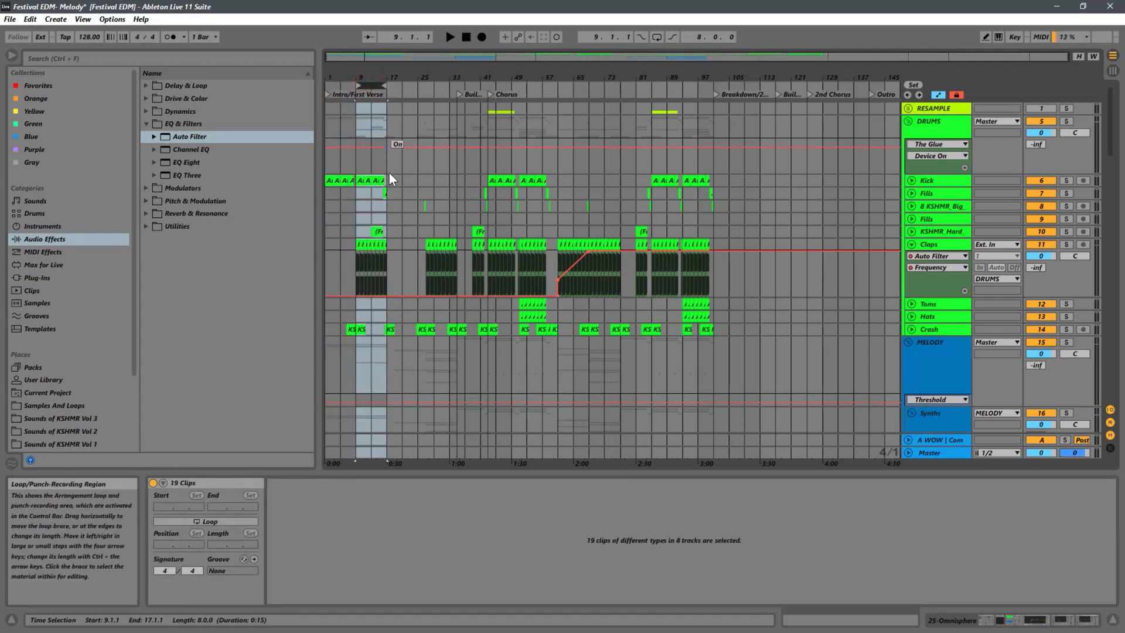
# Highlight bars 1 to 9 on the Claps track and place the insert marker at bar 17.
pyautogui.click(325, 271)
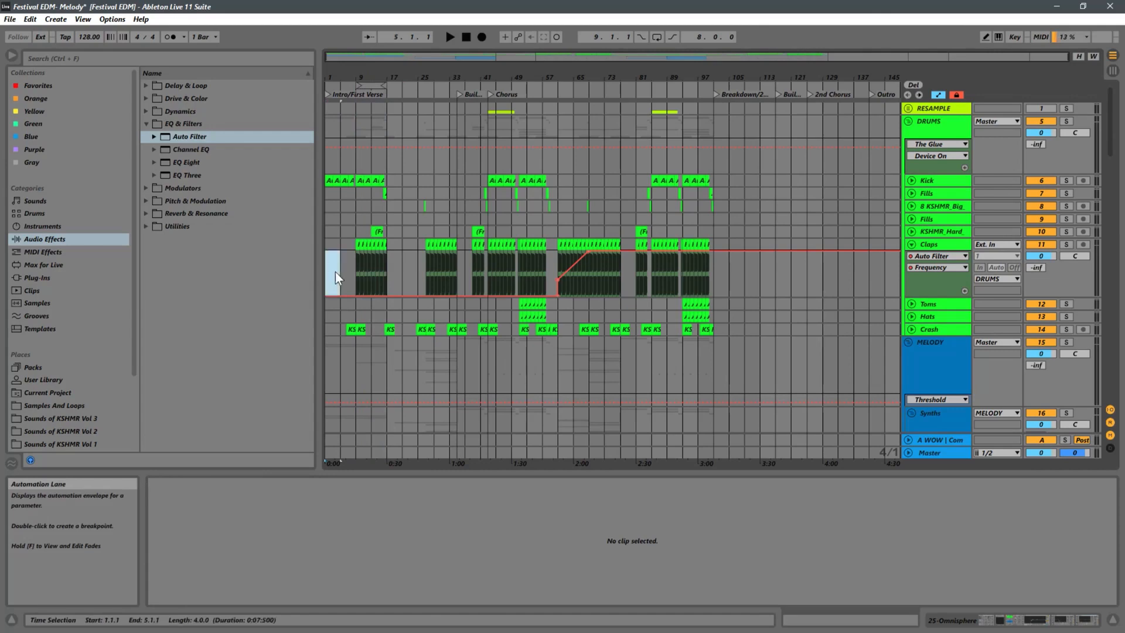
pyautogui.moveTo(335, 272); pyautogui.dragTo(355, 272)
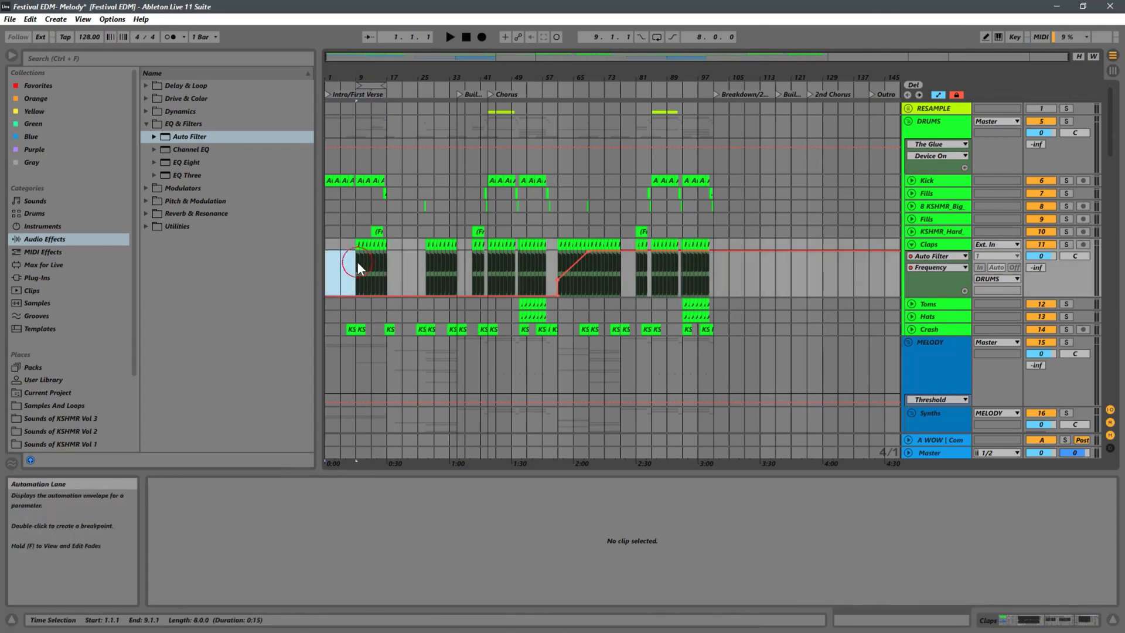
pyautogui.click(357, 262)
pyautogui.click(402, 248)
pyautogui.click(389, 273)
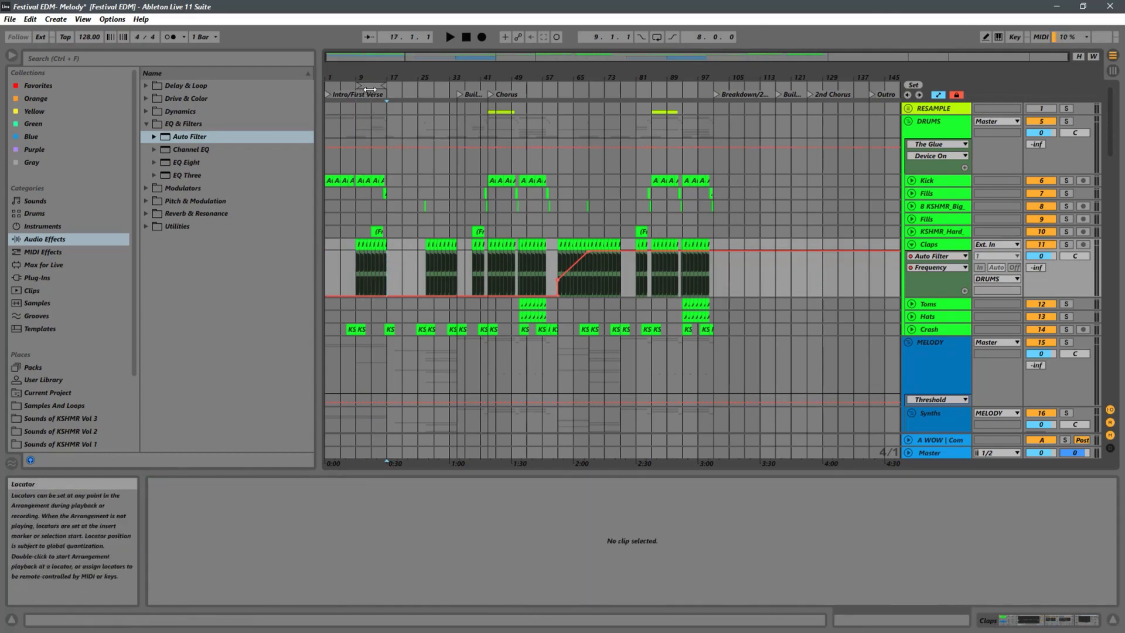
# Copy the 8-bar loop section starting at bar 9 across all tracks and paste its time at bar 101.
pyautogui.click(374, 87)
pyautogui.rightClick(375, 88)
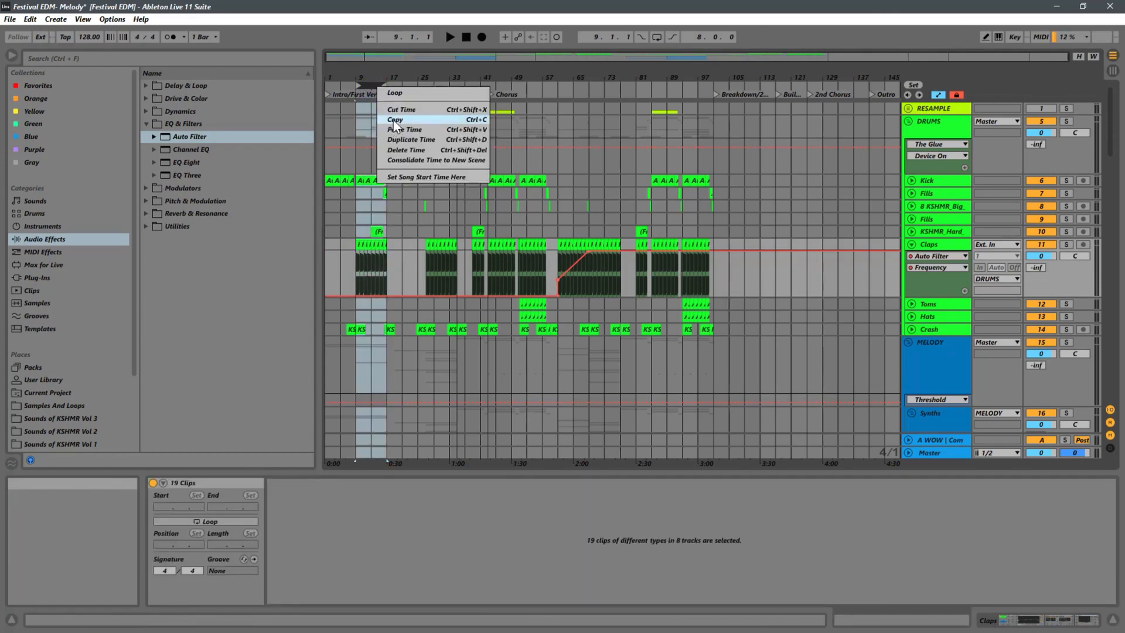
pyautogui.press('Escape')
pyautogui.click(713, 277)
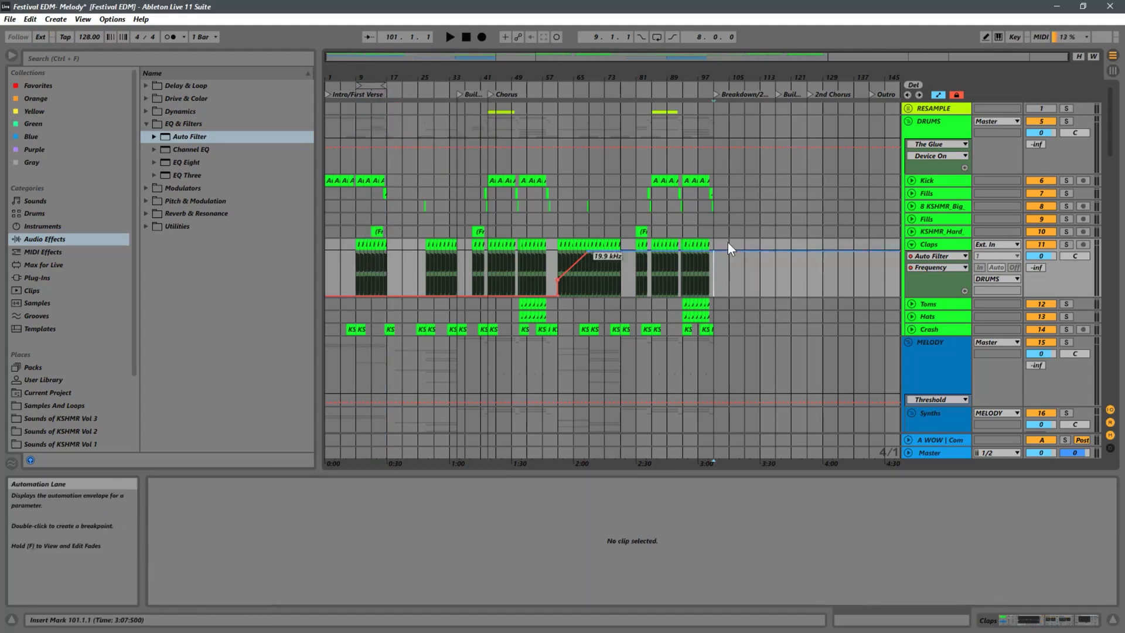
pyautogui.click(716, 120)
pyautogui.moveTo(716, 77); pyautogui.dragTo(686, 186)
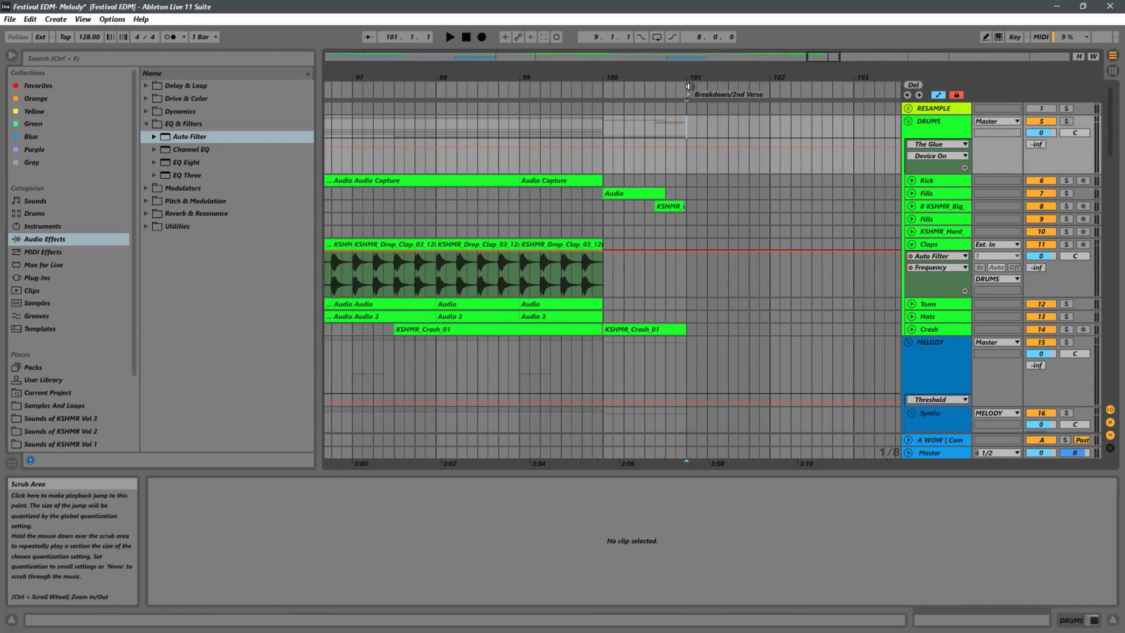
pyautogui.rightClick(689, 87)
pyautogui.rightClick(689, 82)
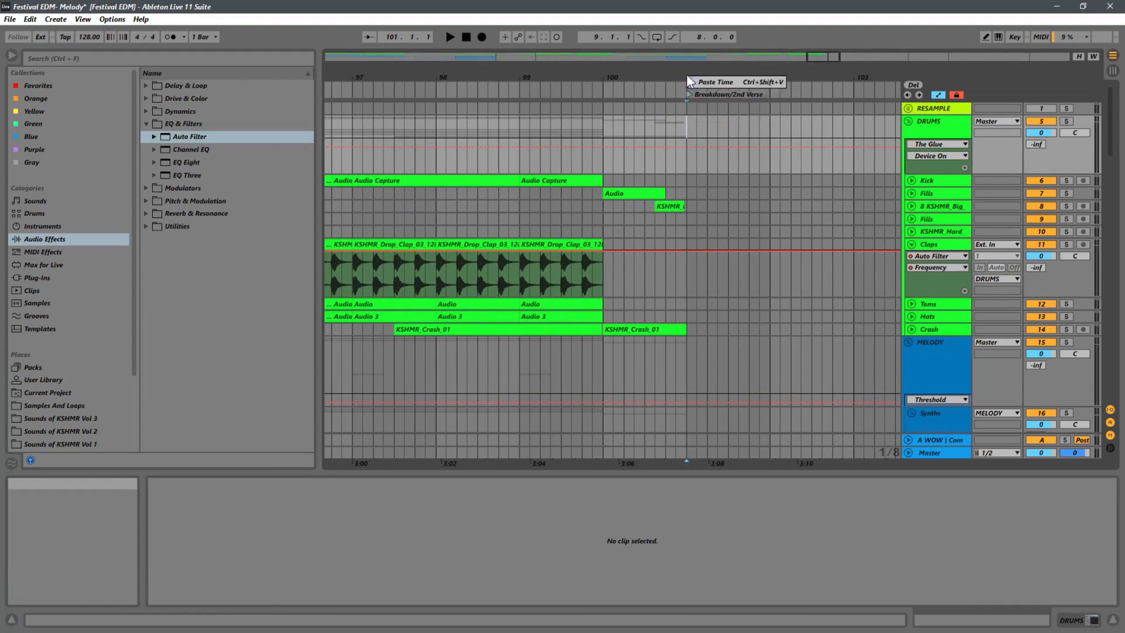
pyautogui.click(709, 83)
# Play from bar 100 and examine the pasted section across the drum and synth tracks.
pyautogui.click(605, 218)
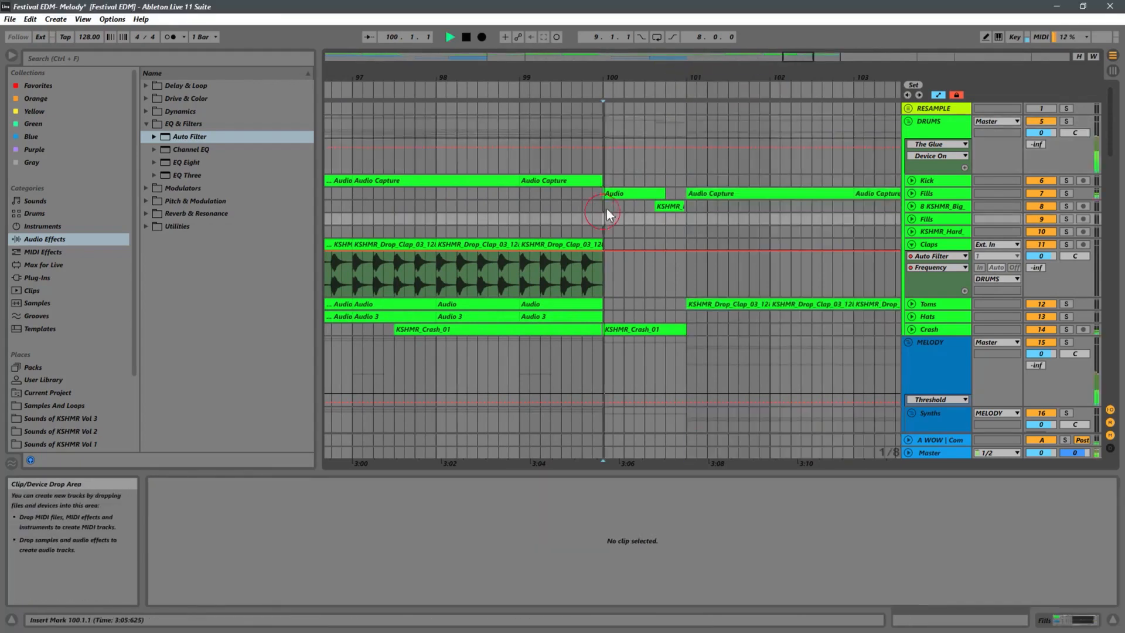
pyautogui.press('space')
pyautogui.moveTo(707, 81); pyautogui.dragTo(632, 48)
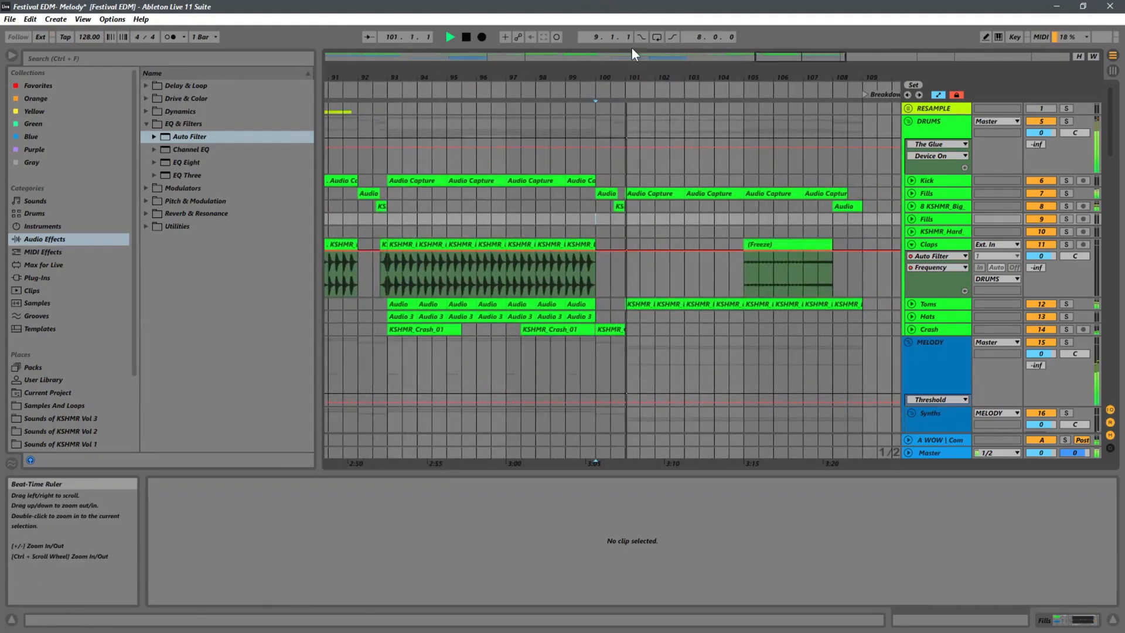
pyautogui.moveTo(753, 81); pyautogui.dragTo(658, 6)
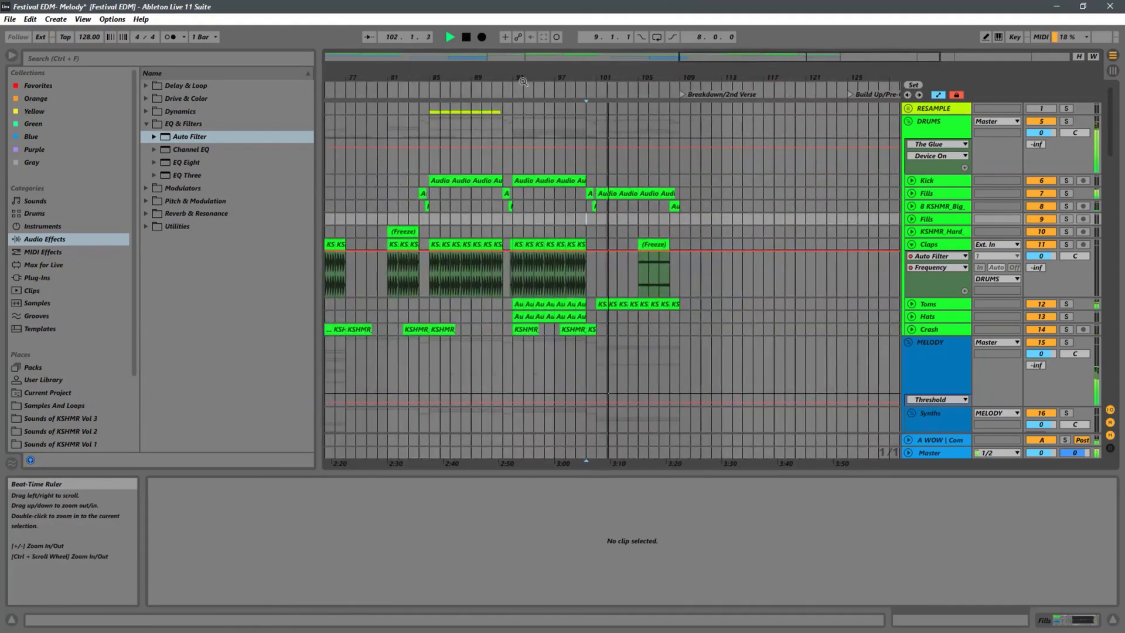
pyautogui.moveTo(509, 77); pyautogui.dragTo(648, 18)
pyautogui.scroll(-6, 673, 279)
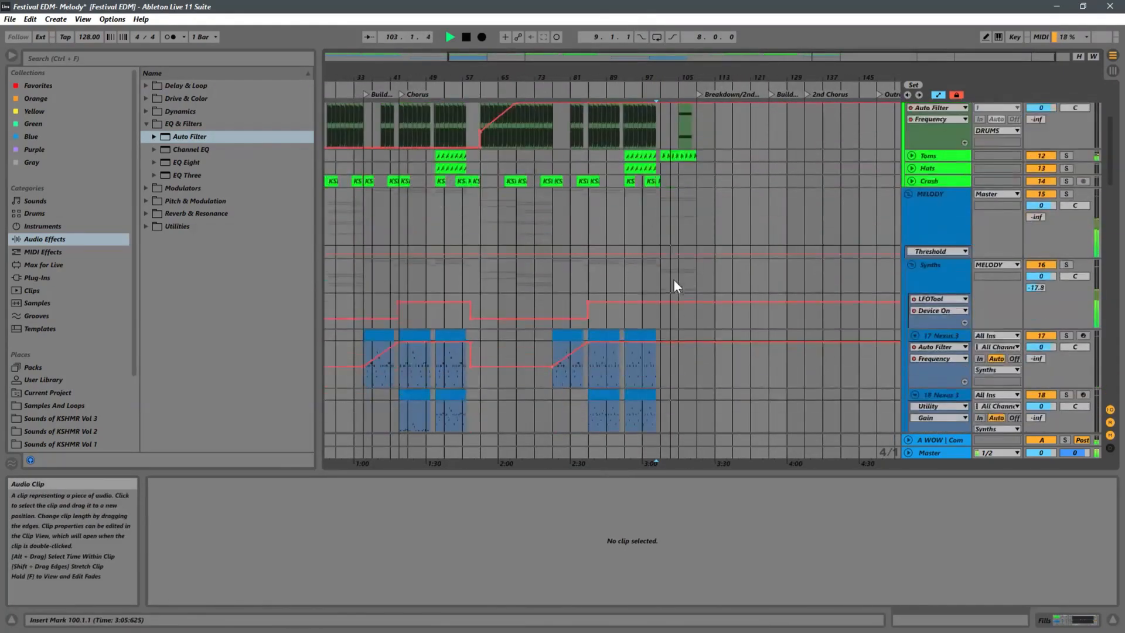
pyautogui.scroll(-3, 690, 310)
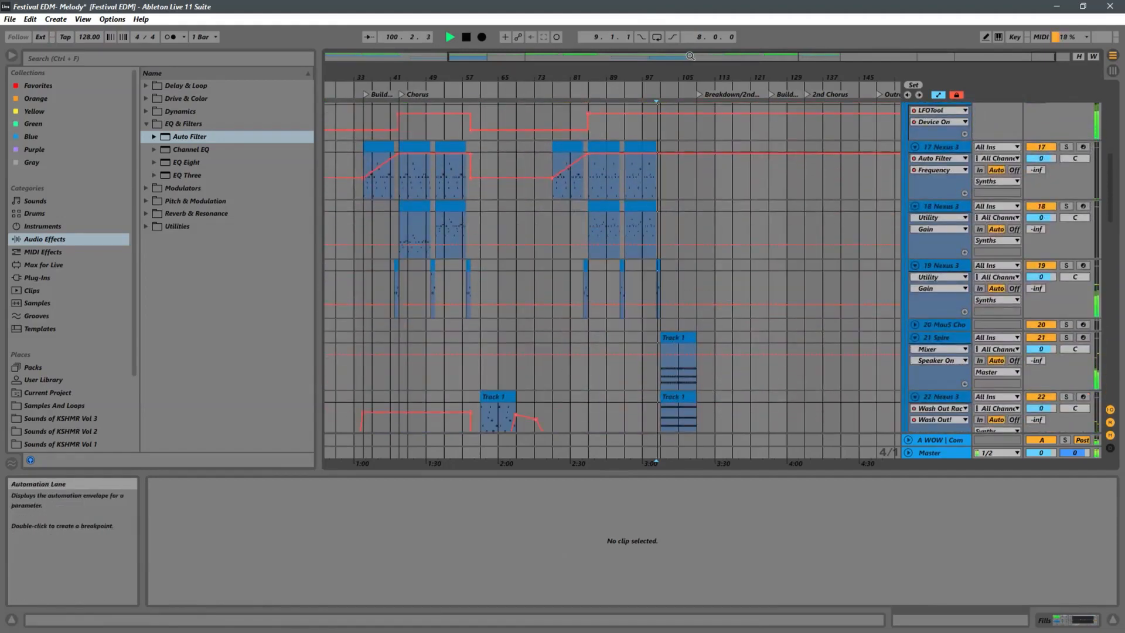
pyautogui.moveTo(657, 79); pyautogui.dragTo(658, 171)
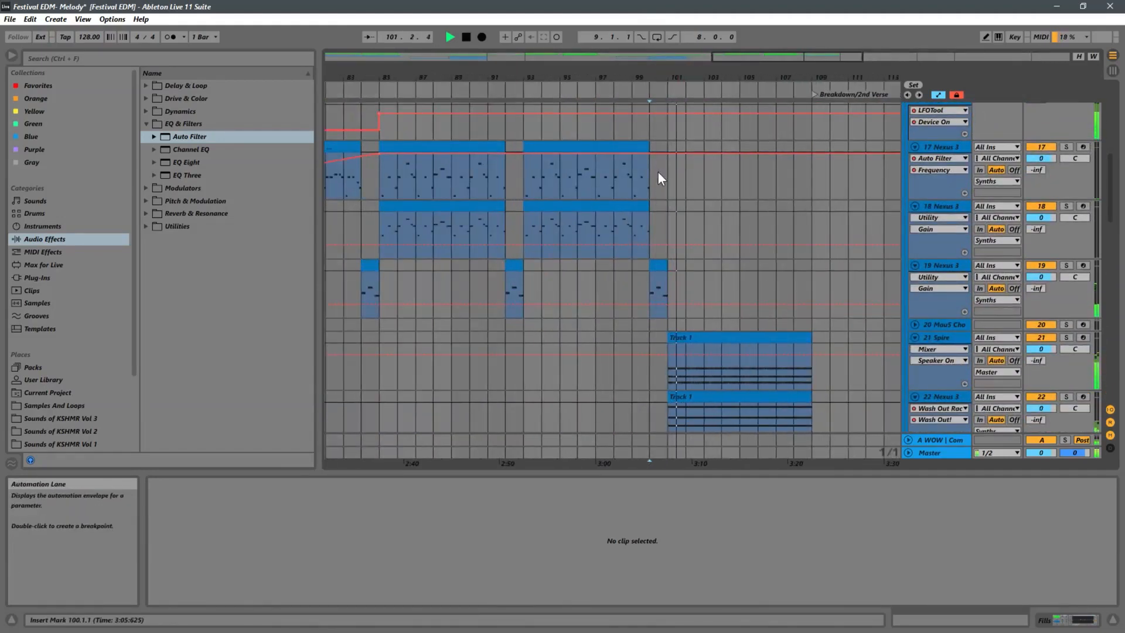
# Audition the pasted section with the Spire track soloed, then with the MELODY and Synths groups soloed, and stop playback.
pyautogui.scroll(-3, 767, 260)
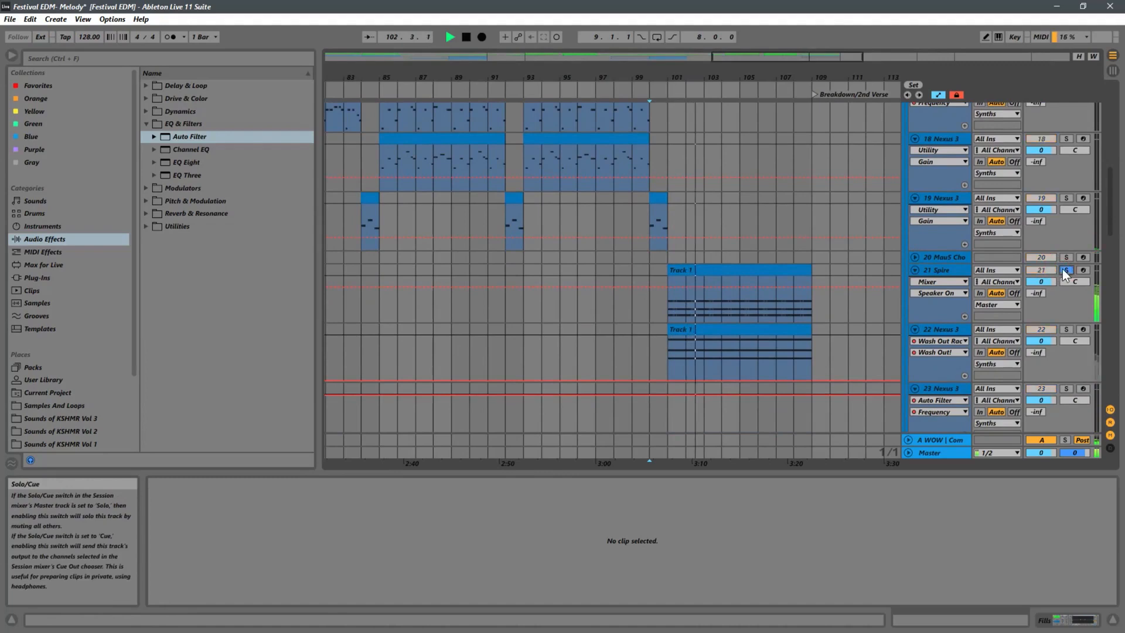
pyautogui.scroll(5, 755, 246)
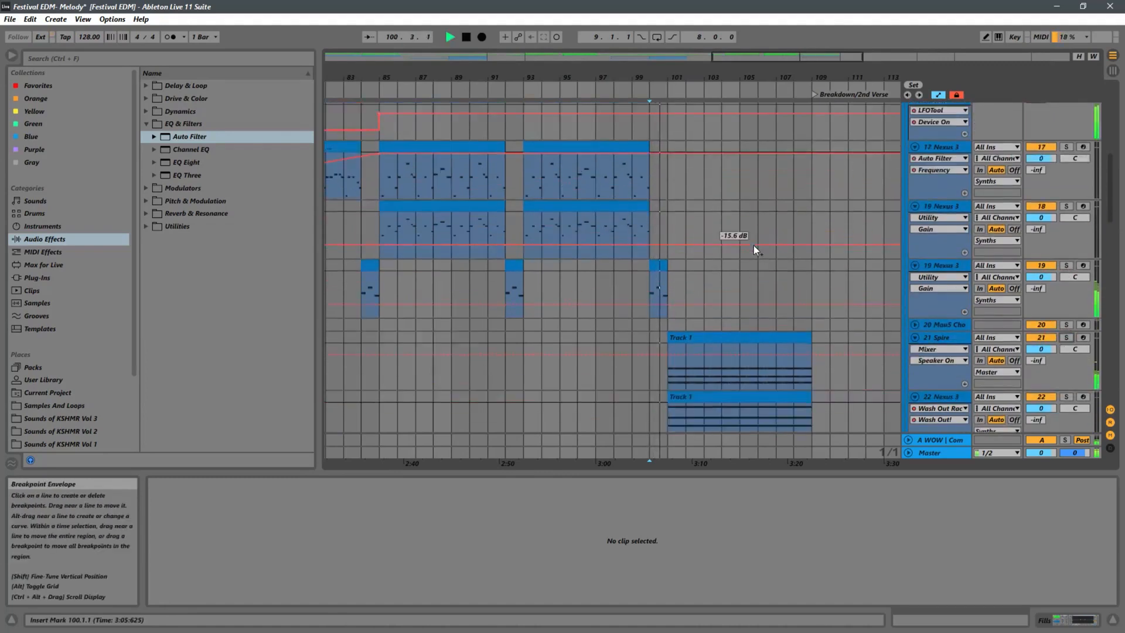
pyautogui.scroll(1, 753, 245)
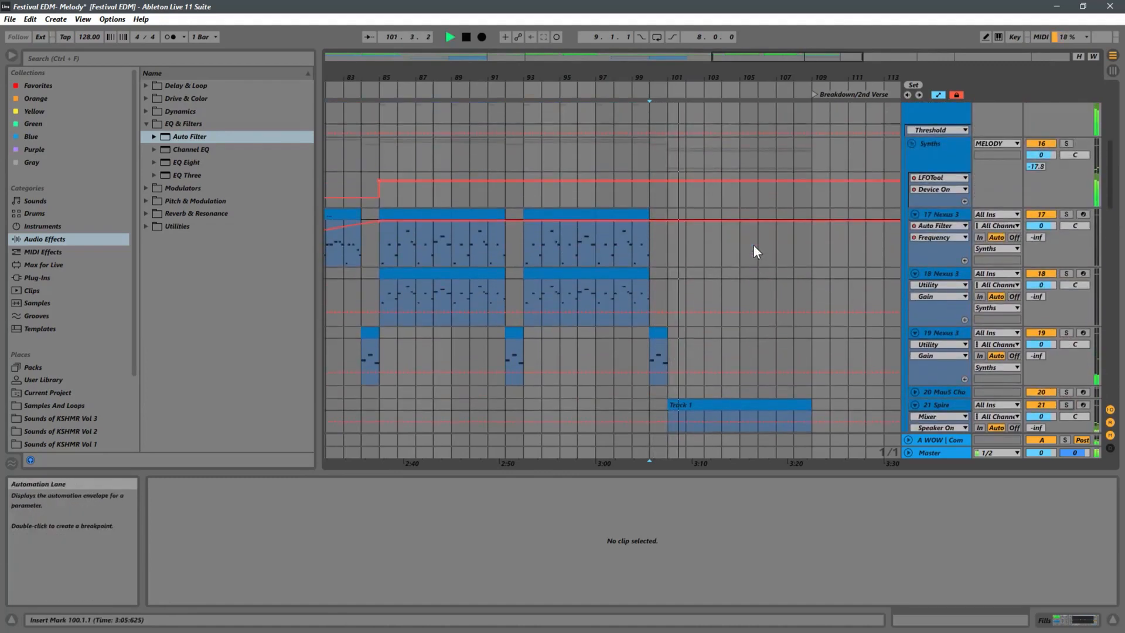
pyautogui.scroll(3, 862, 225)
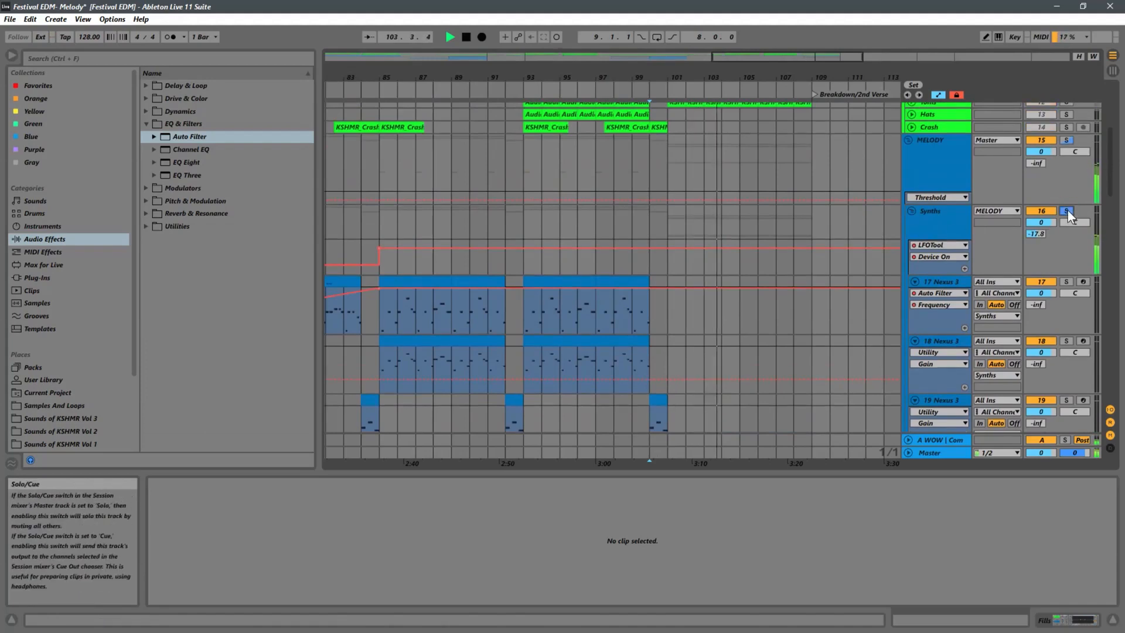
pyautogui.press('space')
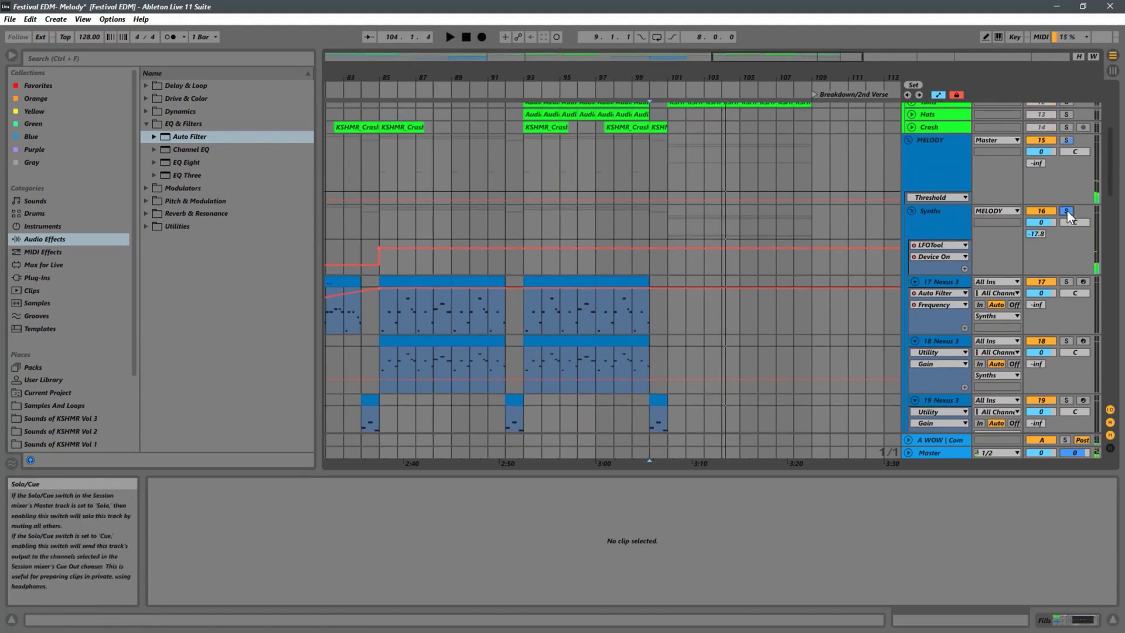
# Try moving the Synths group's LFOTool activation point to bar 93, play from bar 85, and return the point to bar 85.
pyautogui.scroll(-5, 620, 173)
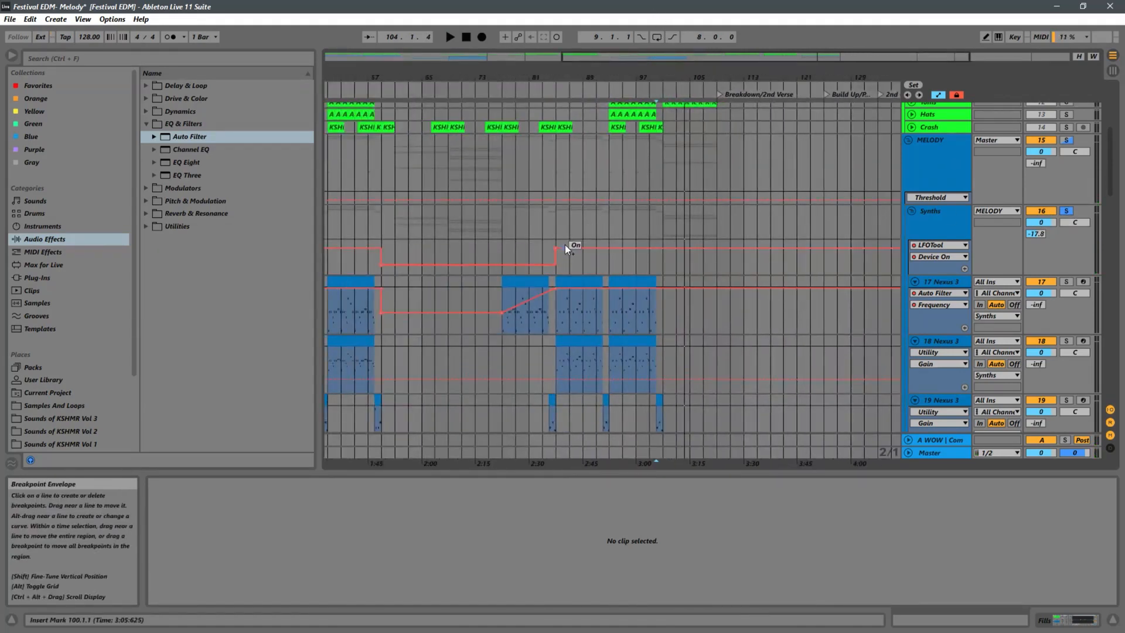
pyautogui.moveTo(556, 245); pyautogui.dragTo(609, 252)
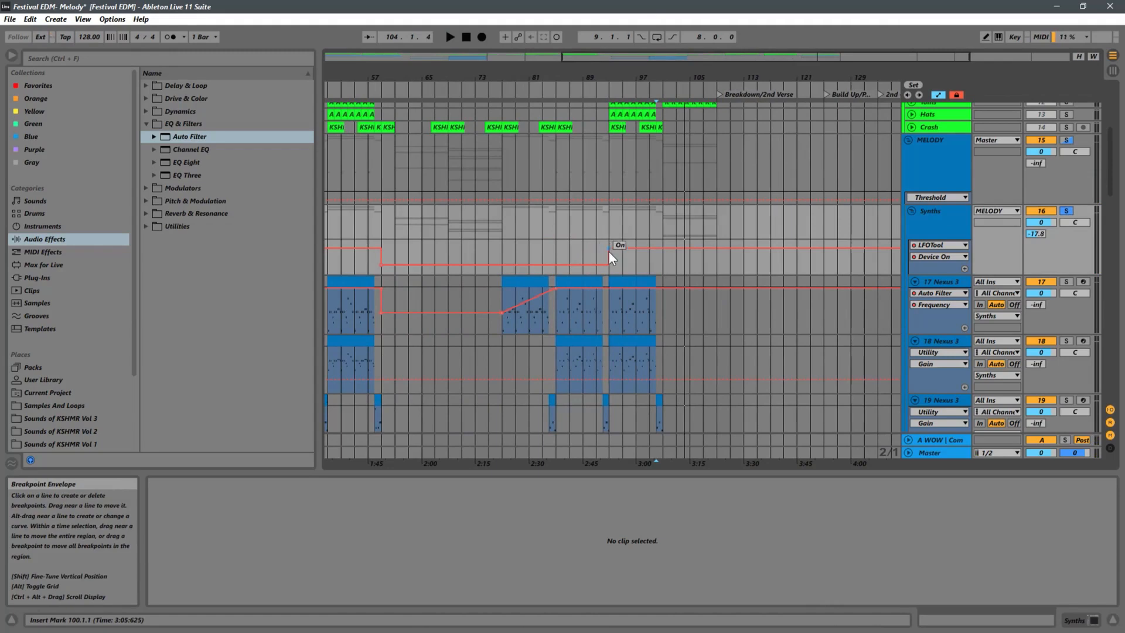
pyautogui.click(561, 251)
pyautogui.press('space')
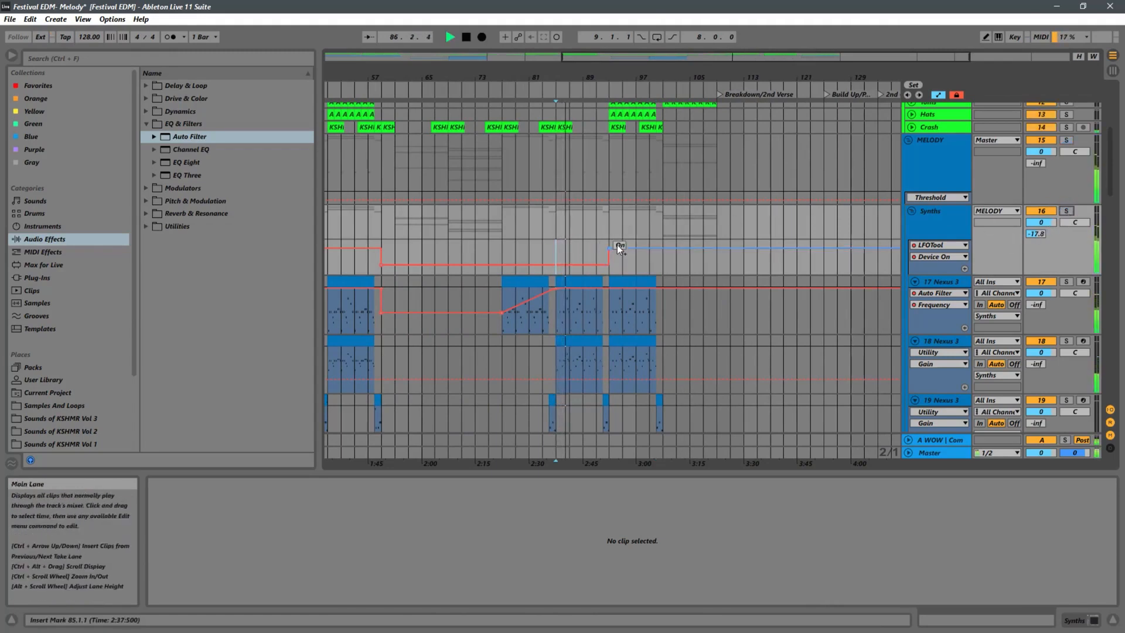
pyautogui.moveTo(617, 245); pyautogui.dragTo(560, 252)
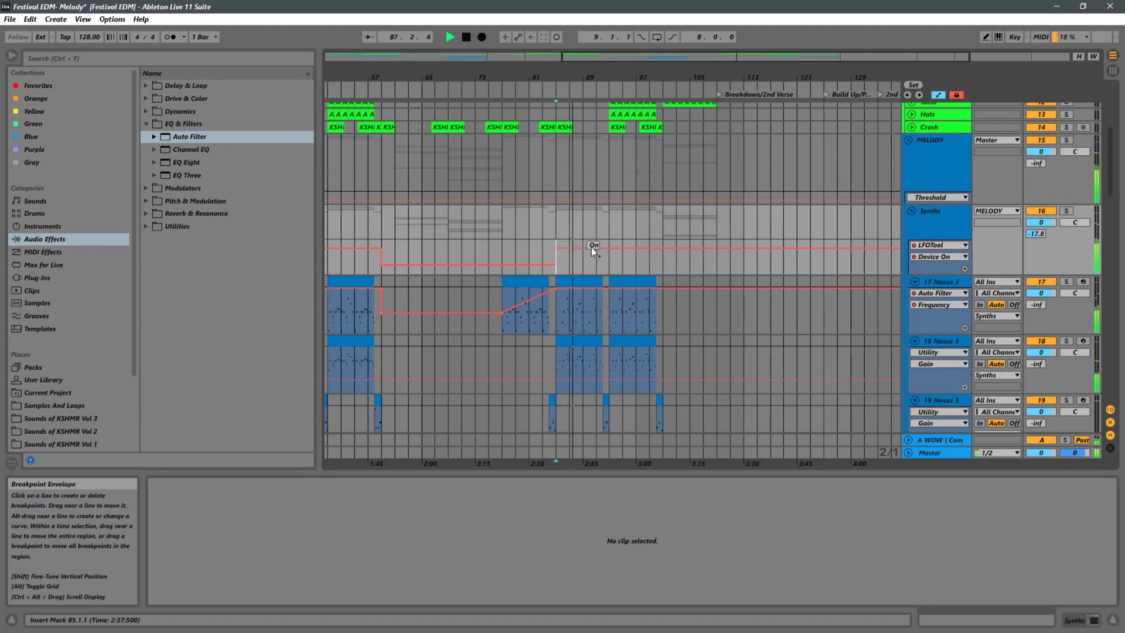
# Listen to the transition into the pasted section from bar 99, then stop and replay it.
pyautogui.scroll(-10, 593, 250)
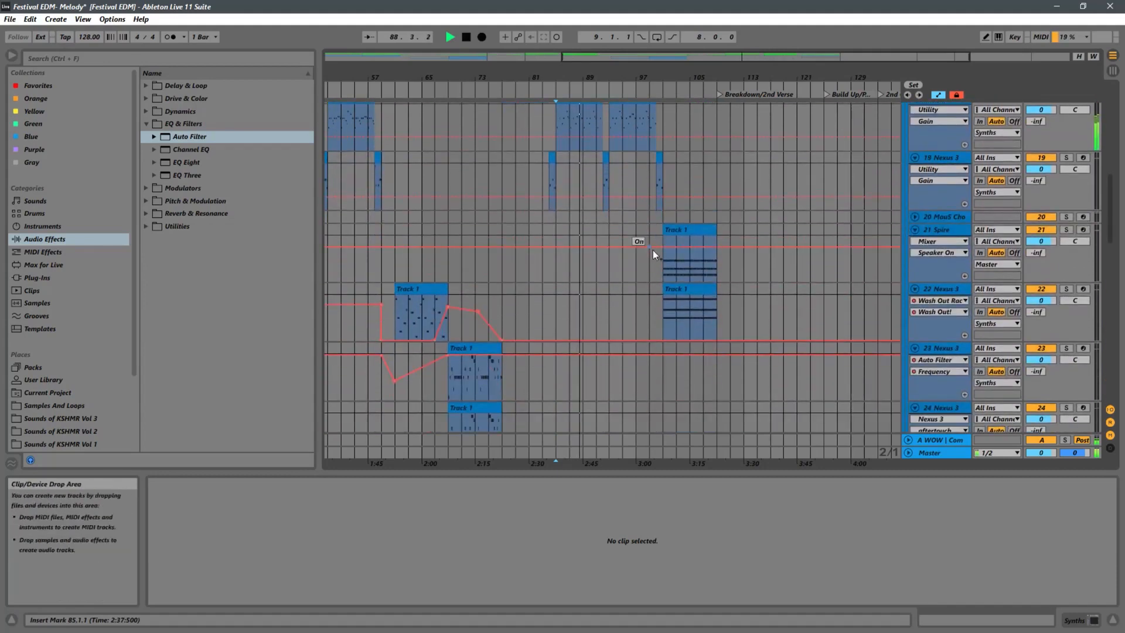
pyautogui.click(651, 269)
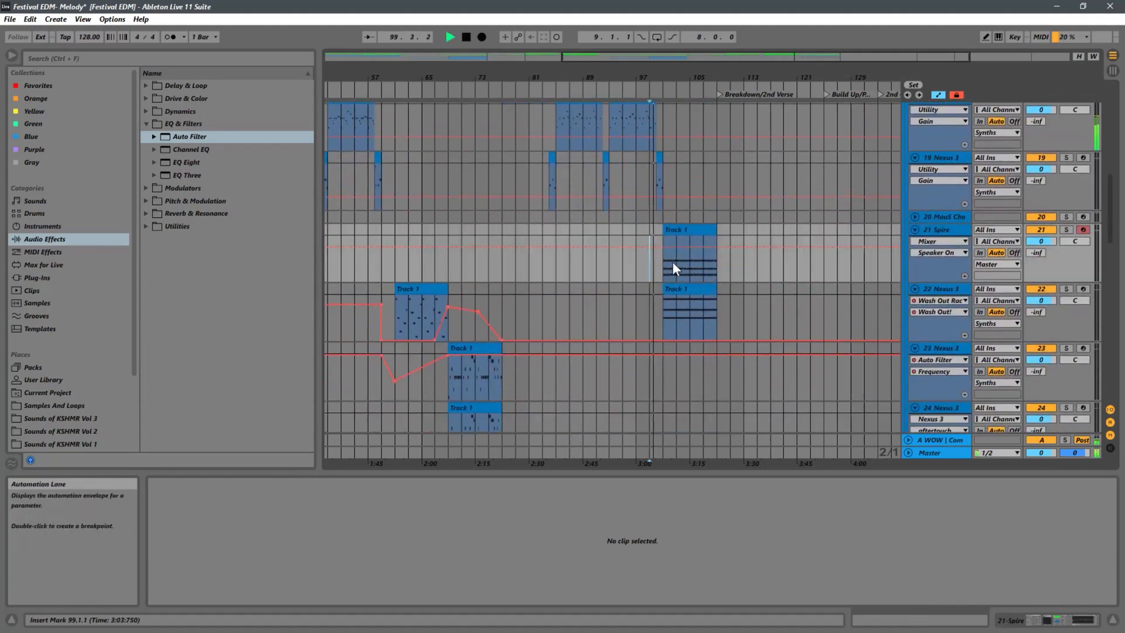
pyautogui.scroll(5, 673, 261)
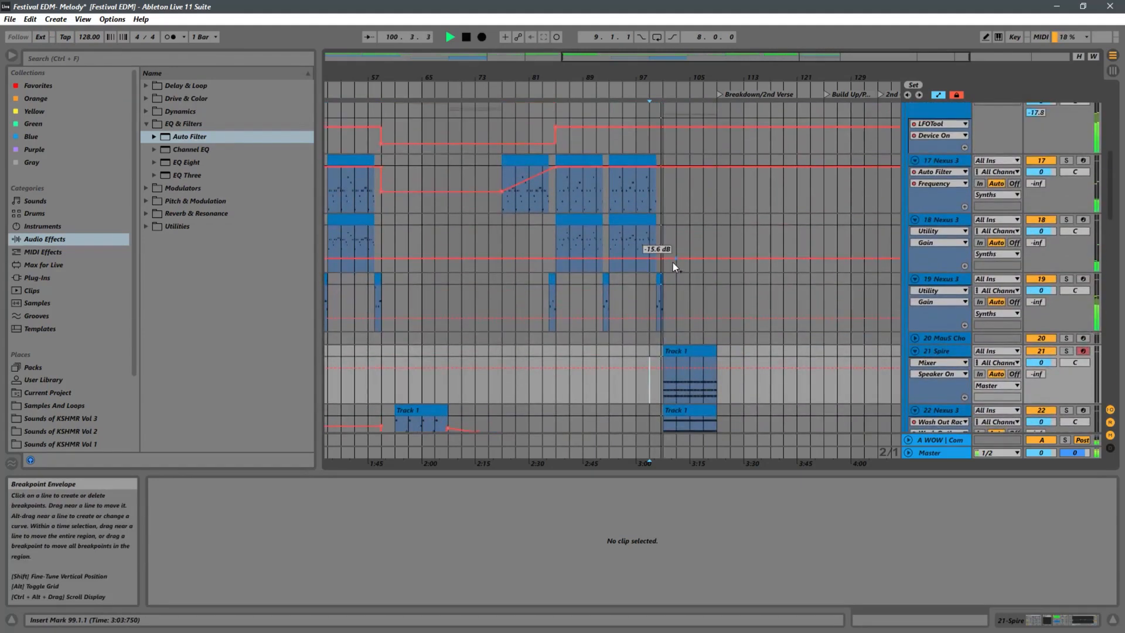
pyautogui.scroll(4, 712, 246)
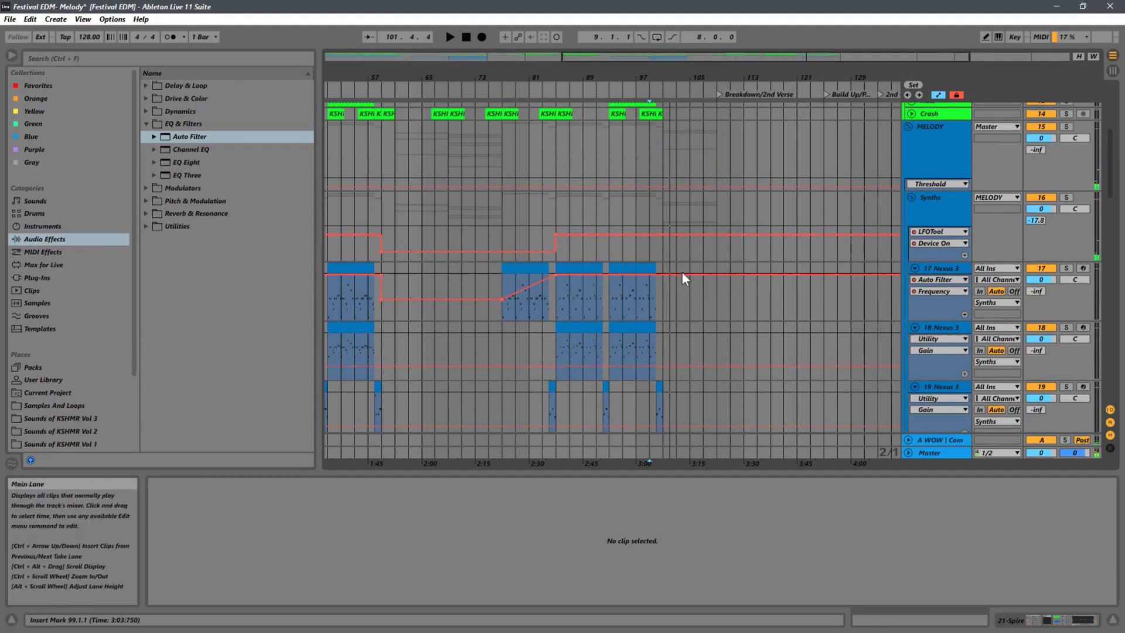
pyautogui.press('space')
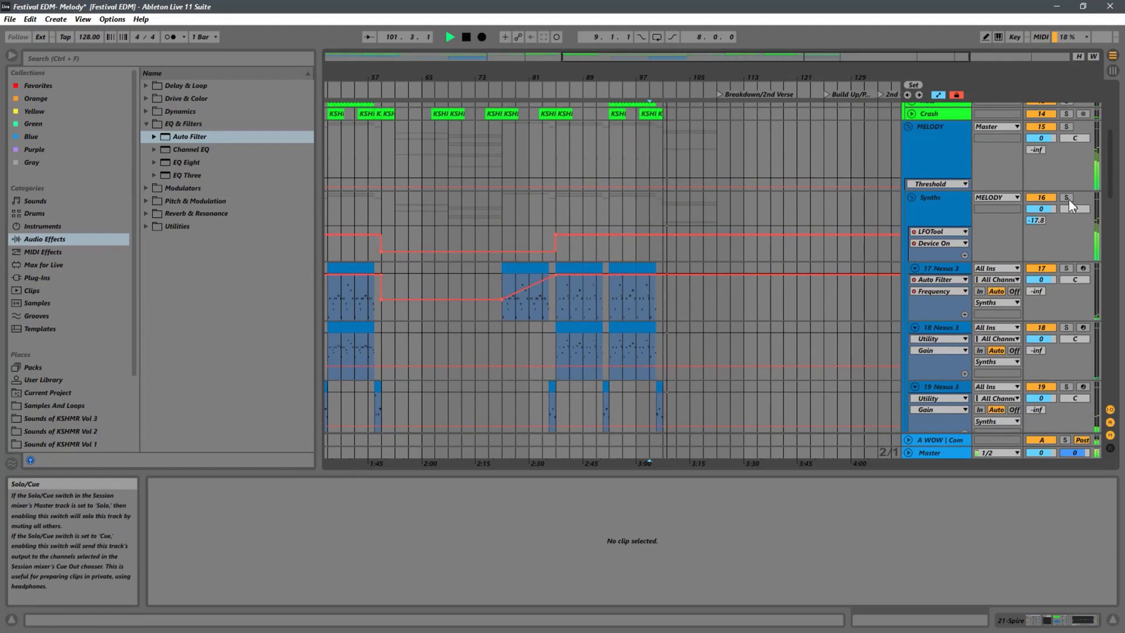
# Solo the Synths group and then the 22 Nexus 3 track to hear their parts in the pasted section.
pyautogui.scroll(-3, 1069, 199)
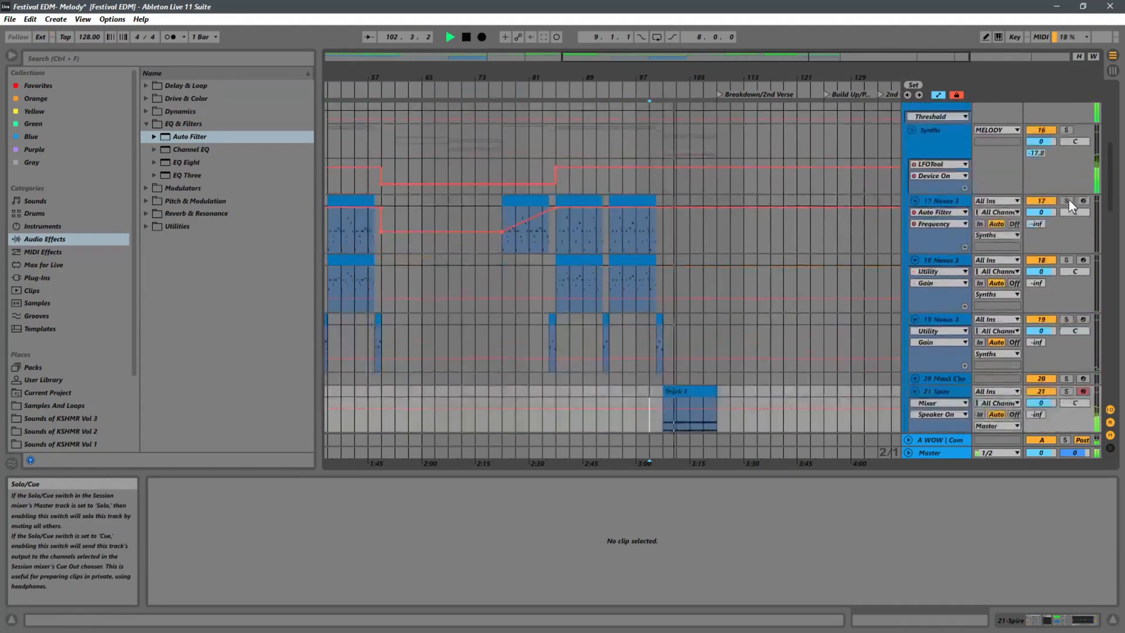
pyautogui.scroll(2, 1069, 200)
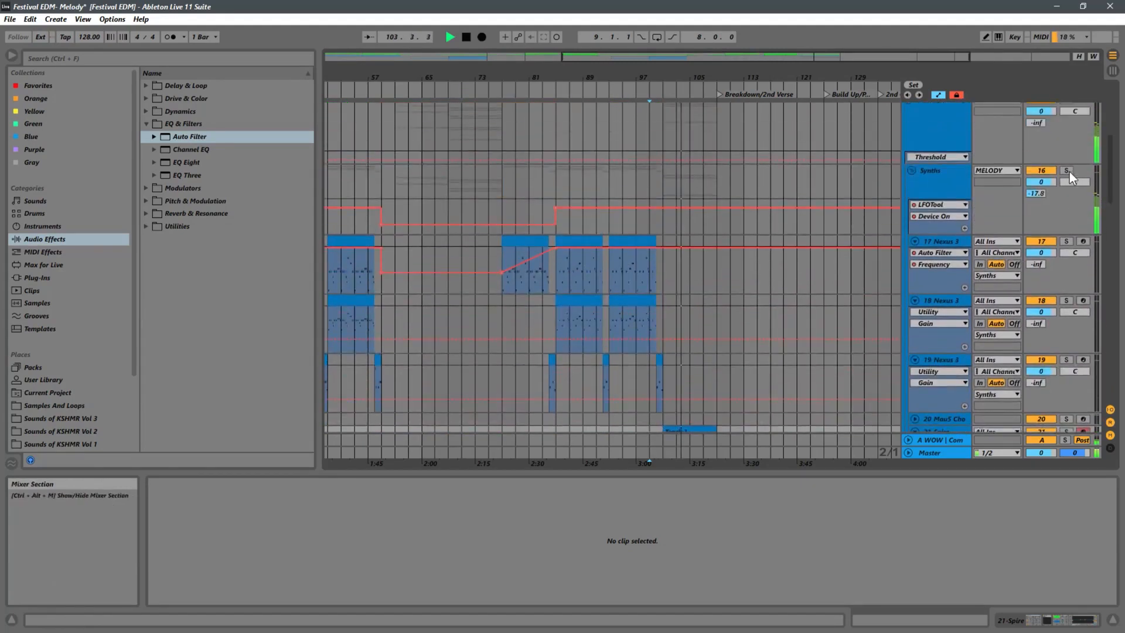
pyautogui.click(1068, 170)
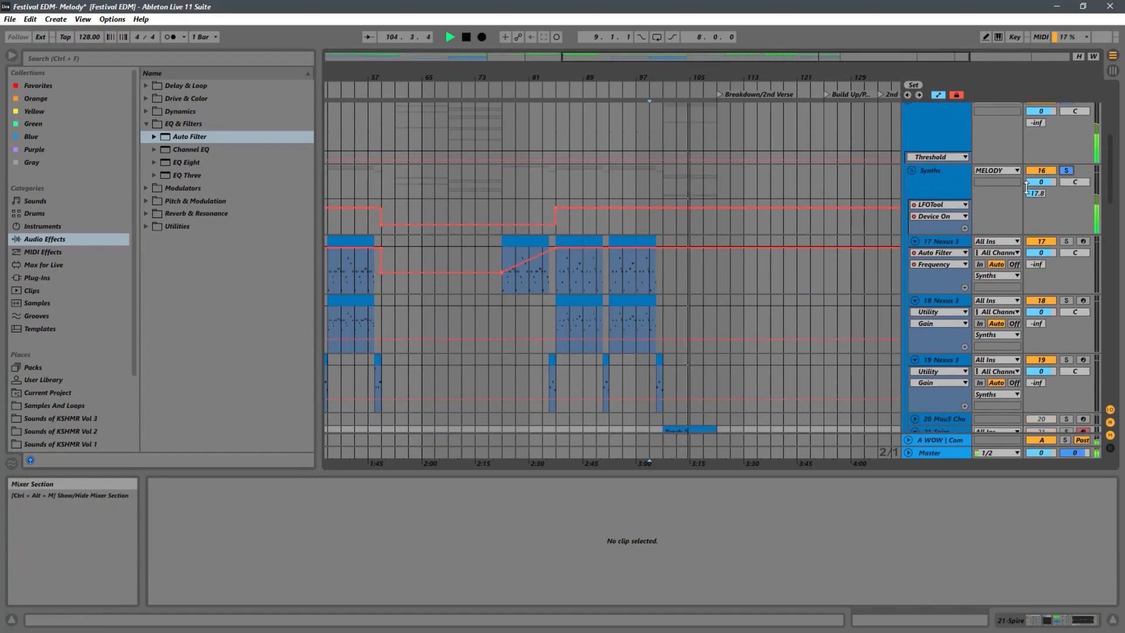
pyautogui.scroll(-3, 823, 226)
pyautogui.scroll(-2, 962, 324)
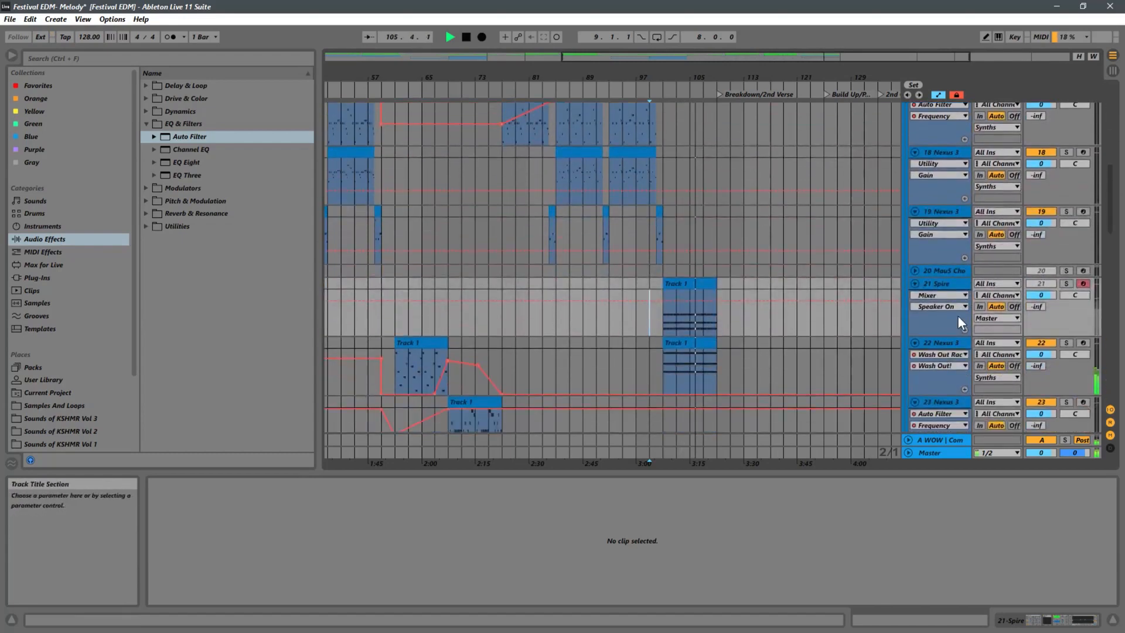
pyautogui.click(1066, 344)
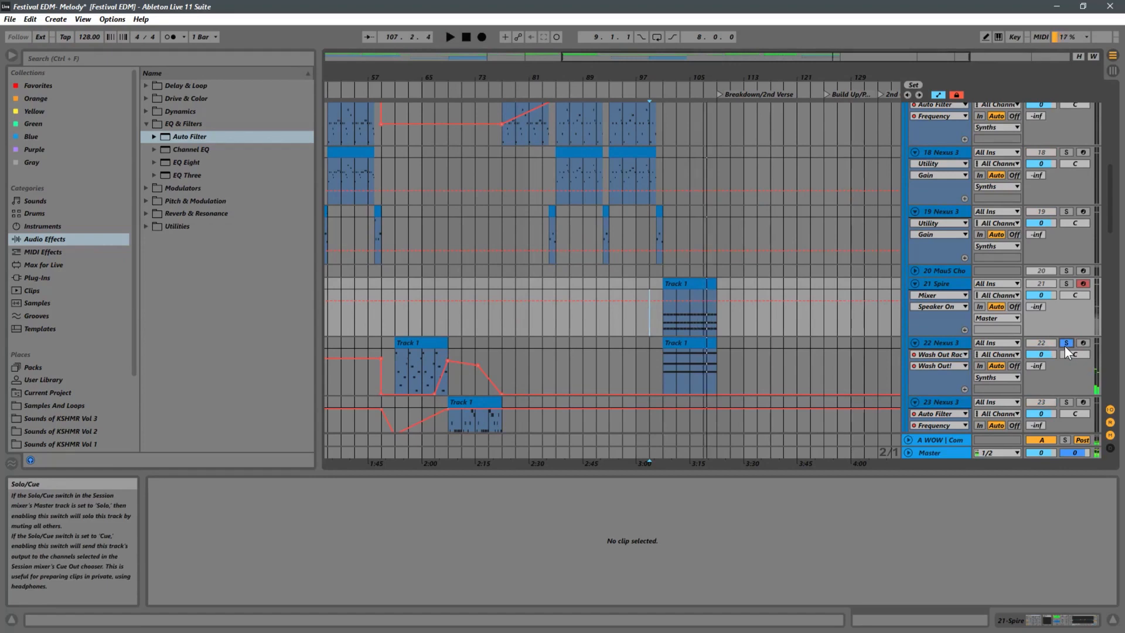
# Delete the pasted clip at bar 101 on the 22 Nexus 3 track.
pyautogui.scroll(-2, 613, 318)
pyautogui.moveTo(511, 82); pyautogui.dragTo(654, 25)
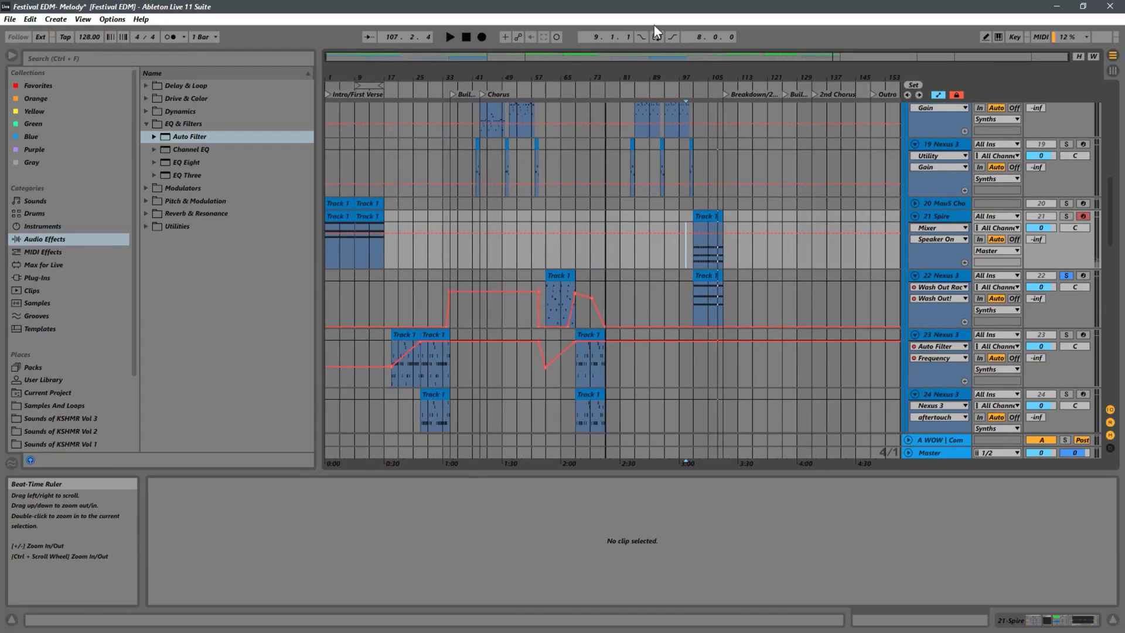
pyautogui.click(708, 287)
pyautogui.press('Delete')
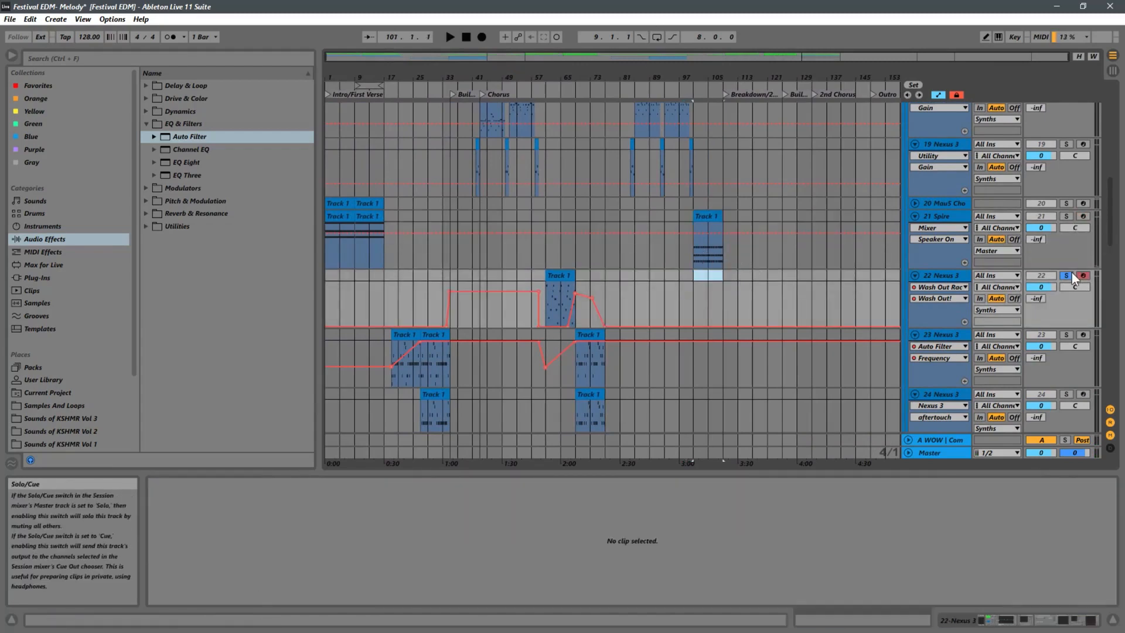
# Undo the duplicate of the Spire track's clip and delete the original at bar 101.
pyautogui.click(708, 215)
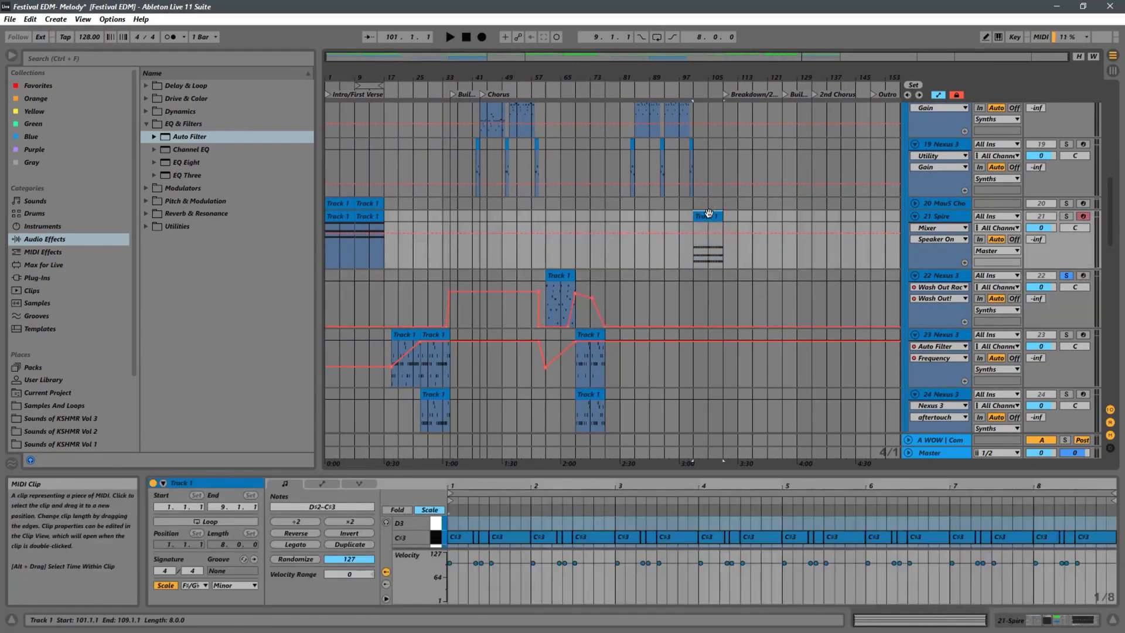
pyautogui.hotkey('ctrl', 'c')
pyautogui.hotkey('ctrl', 'v')
pyautogui.hotkey('ctrl', 'z')
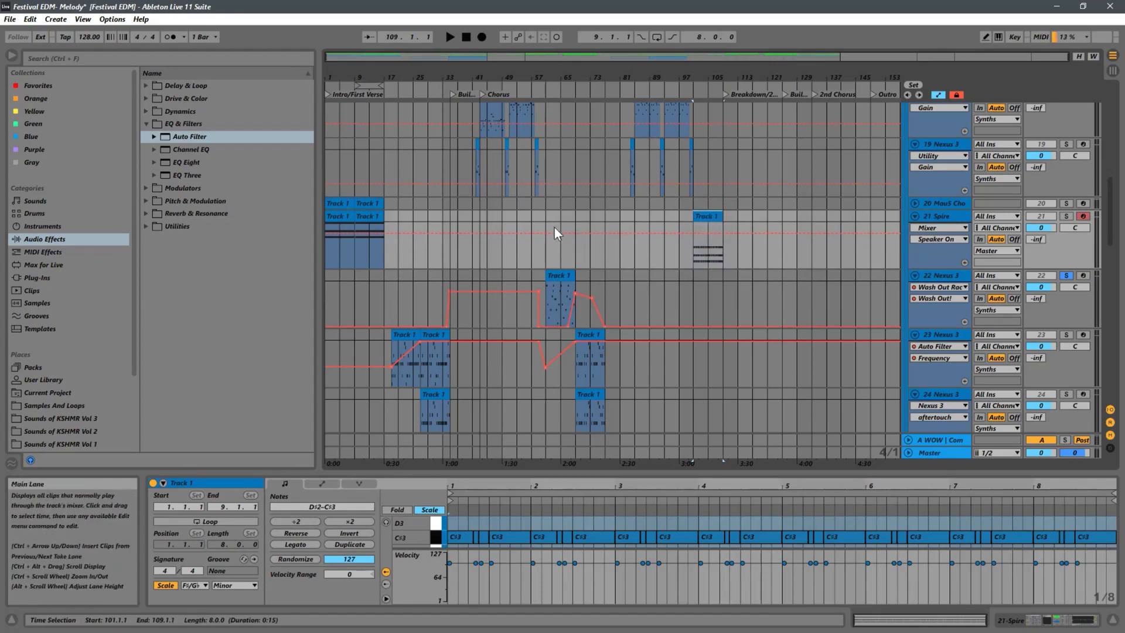
pyautogui.press('Delete')
# Check the synth, instrument and drum tracks around bar 101, then briefly play the pasted section and stop.
pyautogui.moveTo(411, 202); pyautogui.dragTo(321, 247)
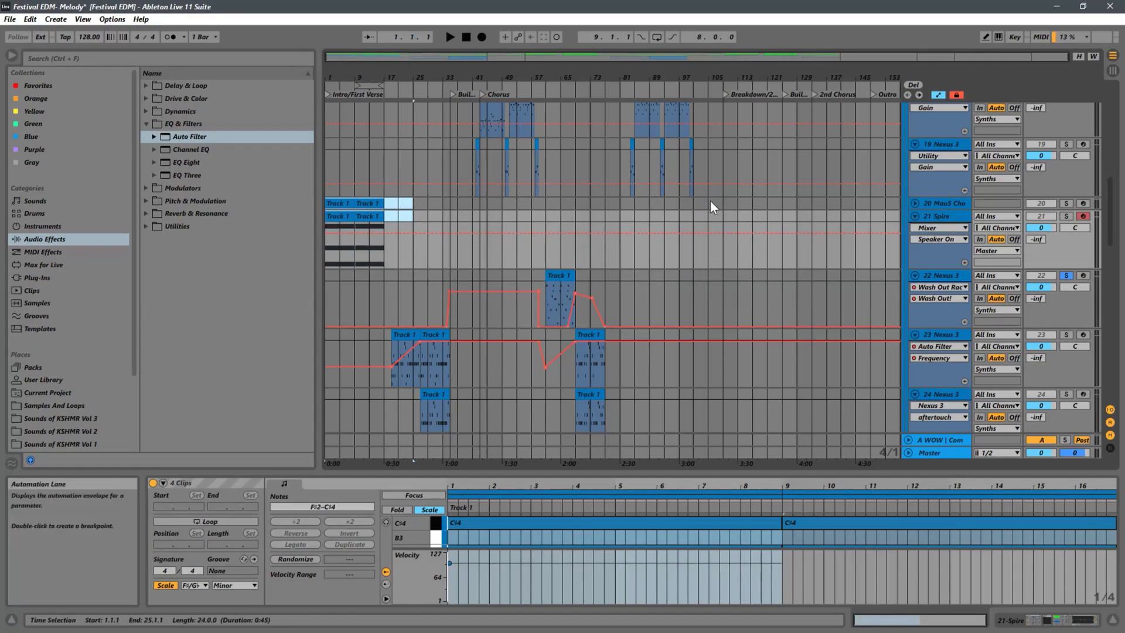
pyautogui.scroll(-1, 698, 211)
pyautogui.scroll(-8, 717, 234)
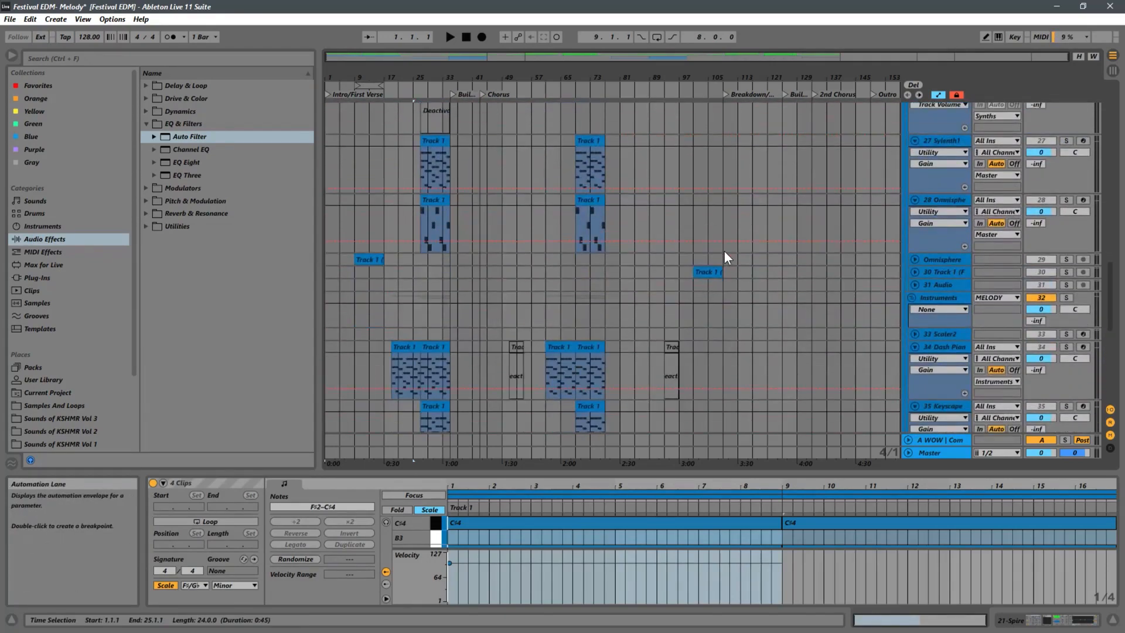
pyautogui.click(724, 250)
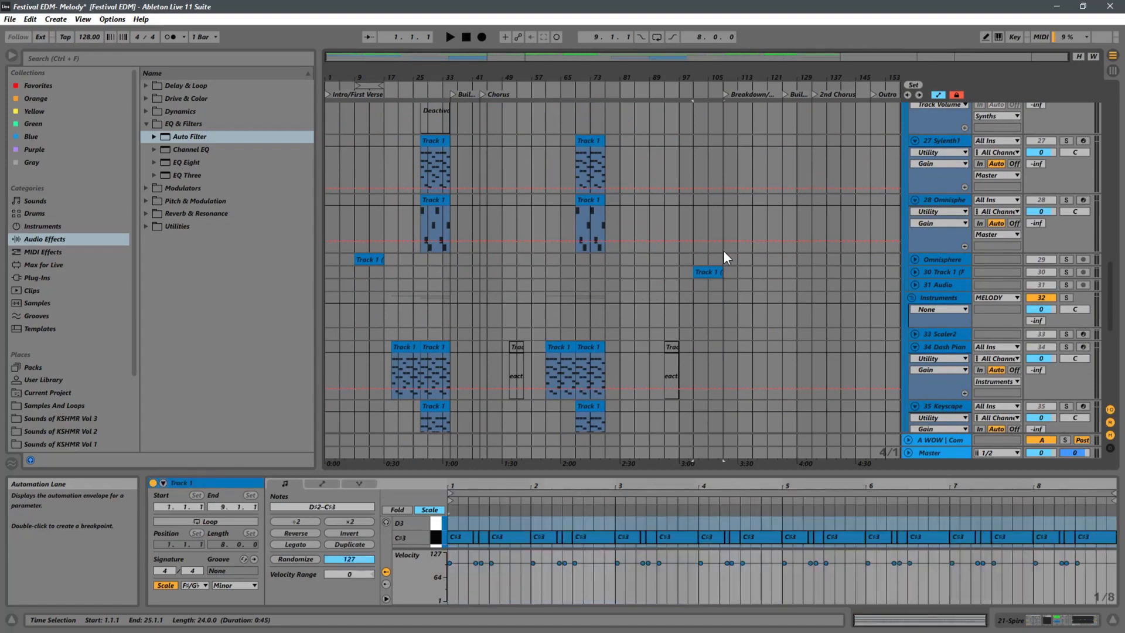
pyautogui.scroll(8, 722, 249)
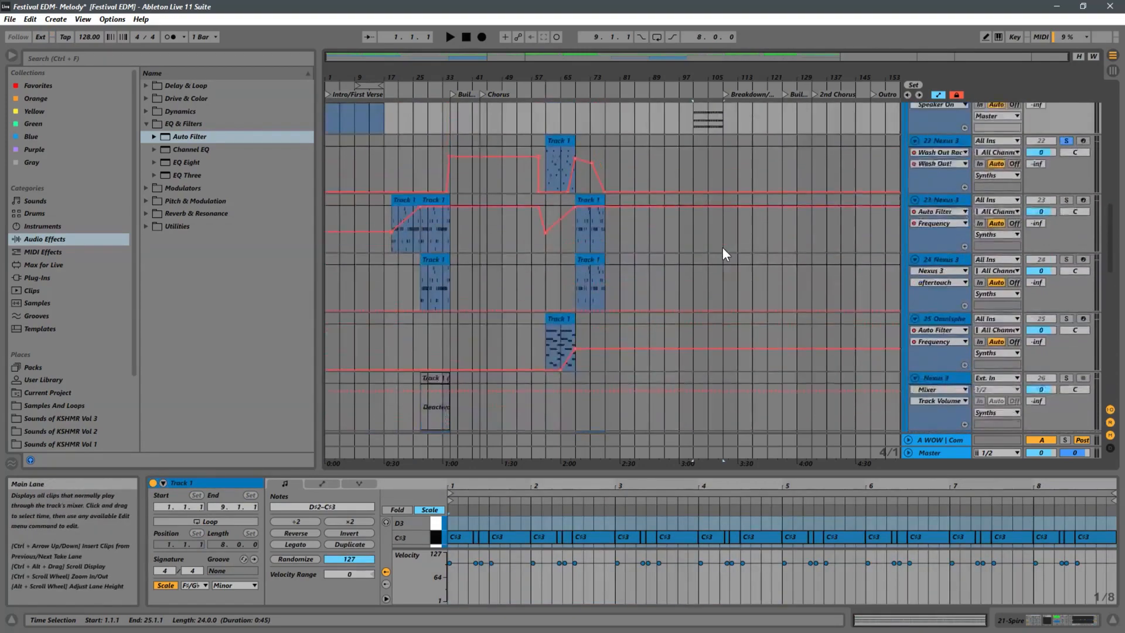
pyautogui.scroll(8, 723, 247)
pyautogui.click(722, 247)
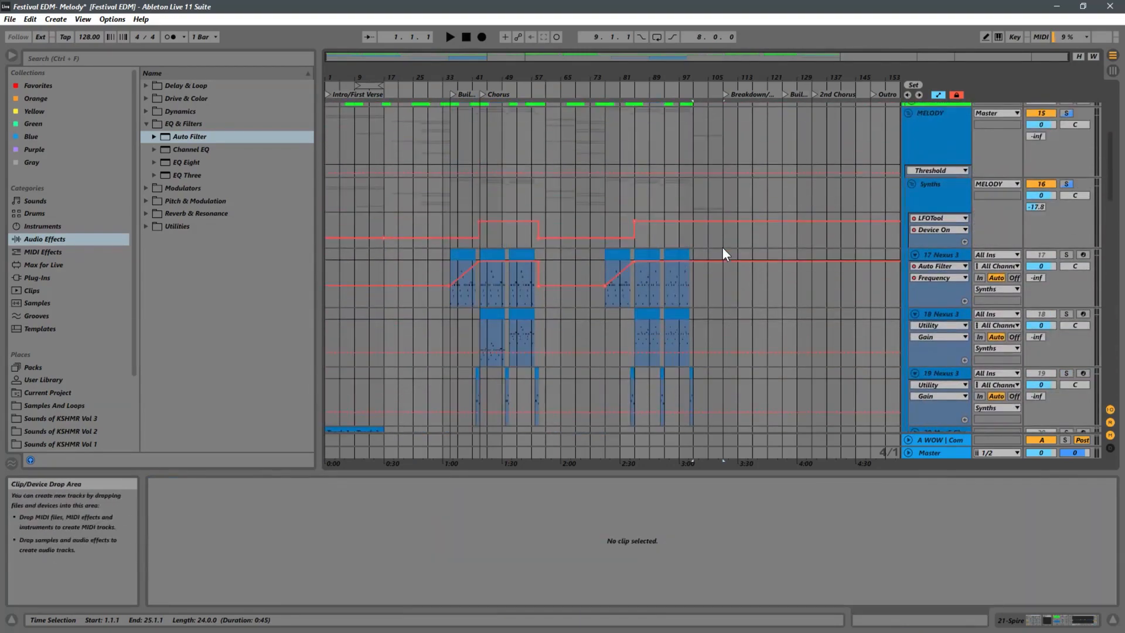
pyautogui.scroll(3, 722, 248)
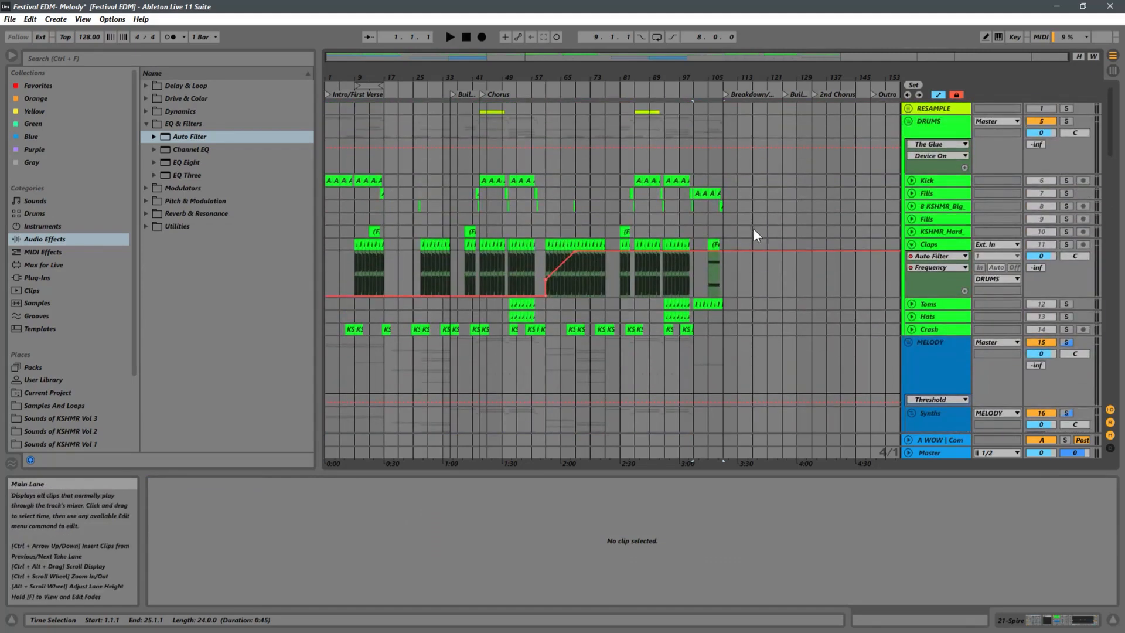
pyautogui.press('space')
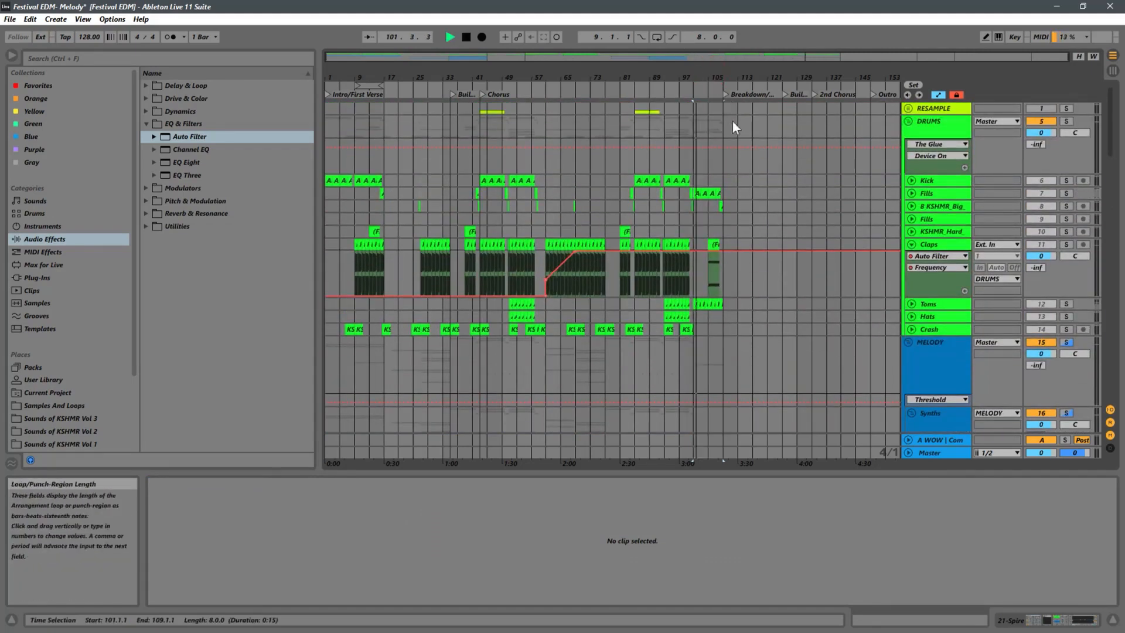
pyautogui.press('space')
# Undo the earlier edits back to before the eight-bar section was pasted at bar 101.
pyautogui.hotkey('ctrl', 'z')
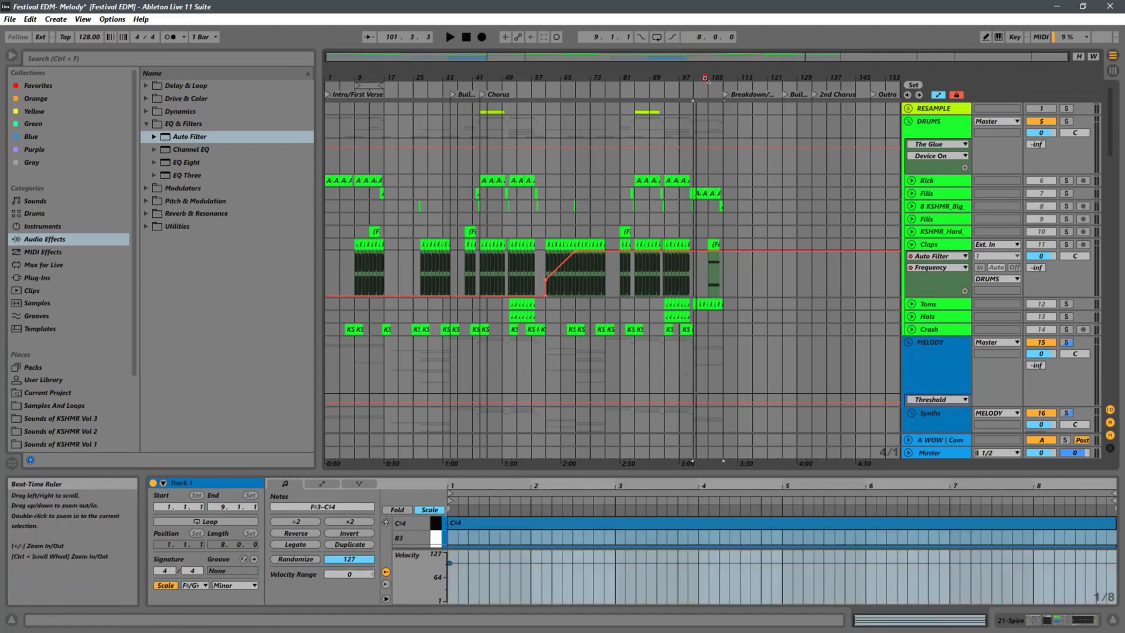
pyautogui.moveTo(705, 80); pyautogui.dragTo(538, 72)
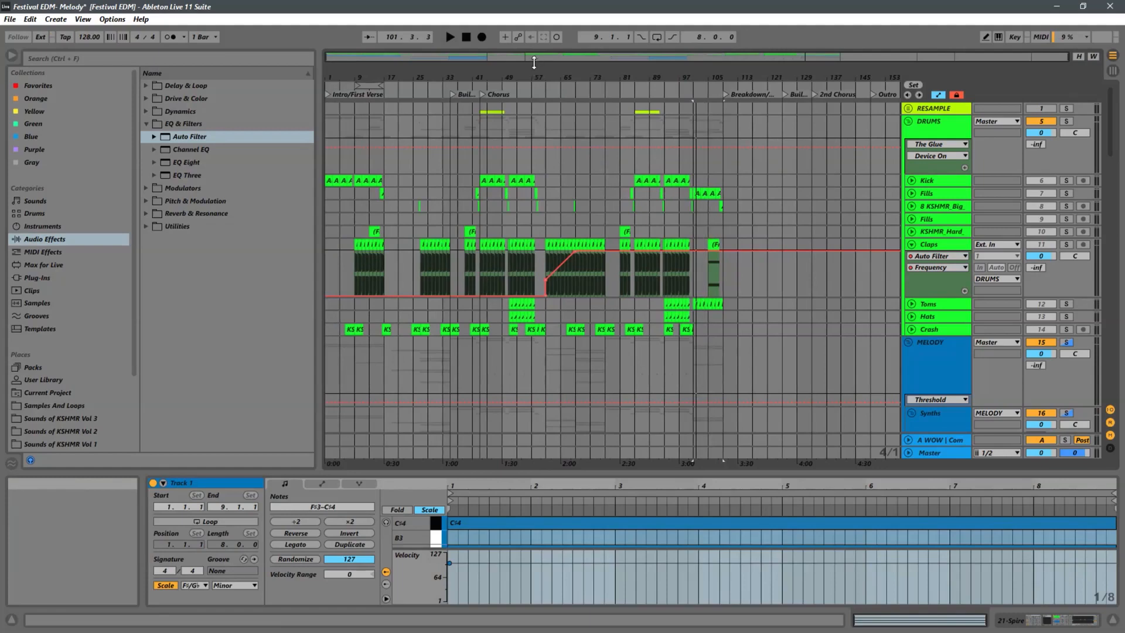
pyautogui.hotkey('ctrl', 'z')
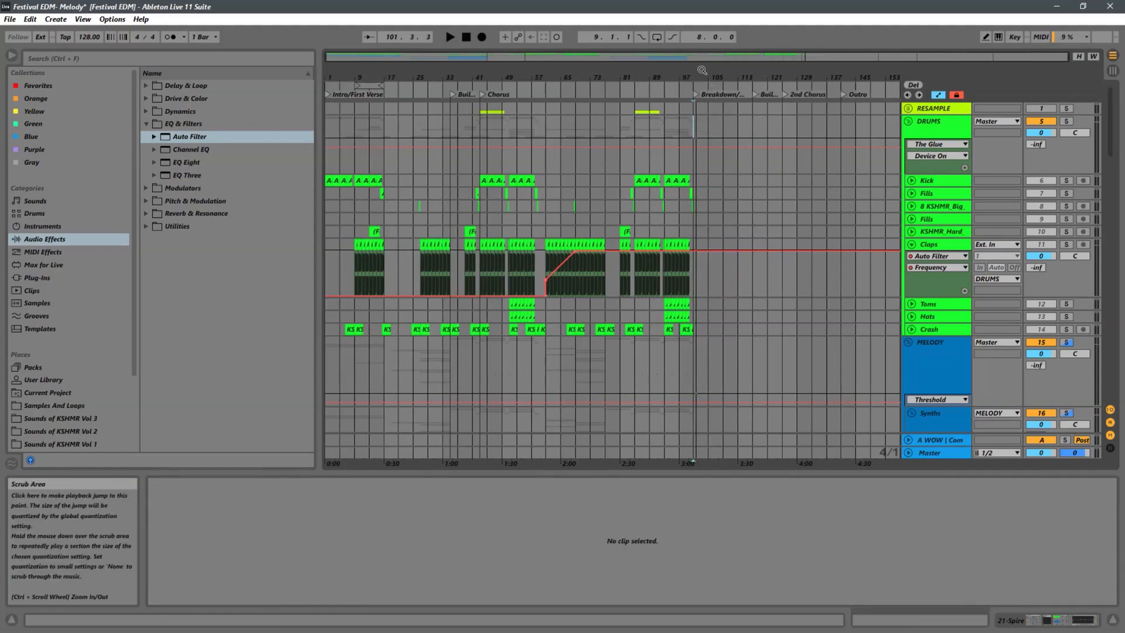
# Copy the looped first-verse section from bar 9 to 17 and unlock the automation envelopes from the arrangement.
pyautogui.click(368, 84)
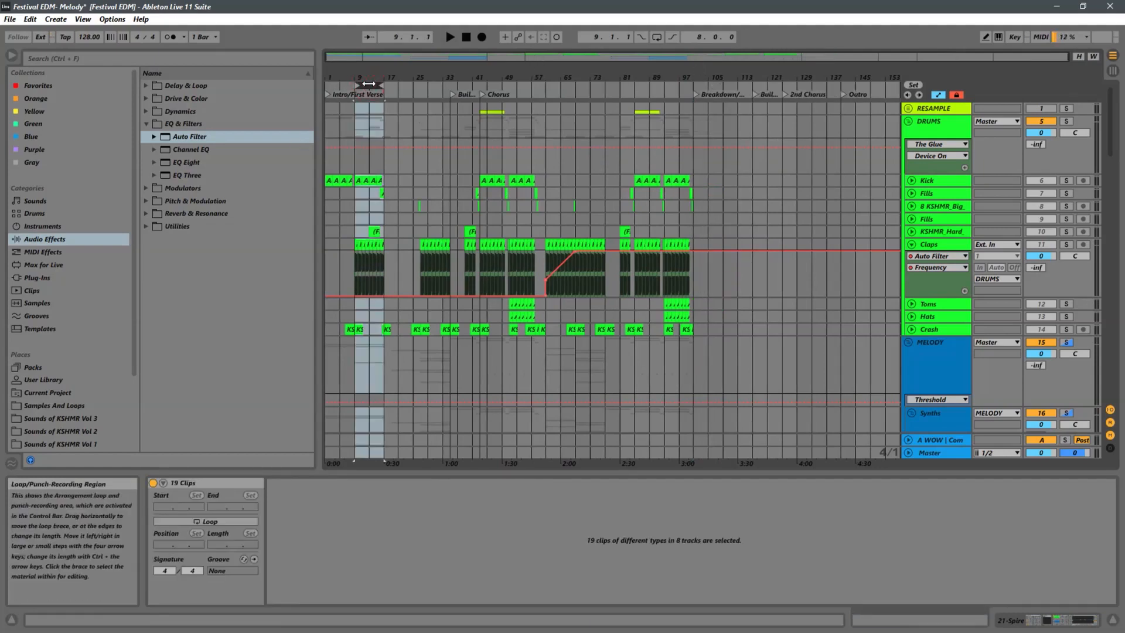
pyautogui.rightClick(369, 84)
pyautogui.click(387, 120)
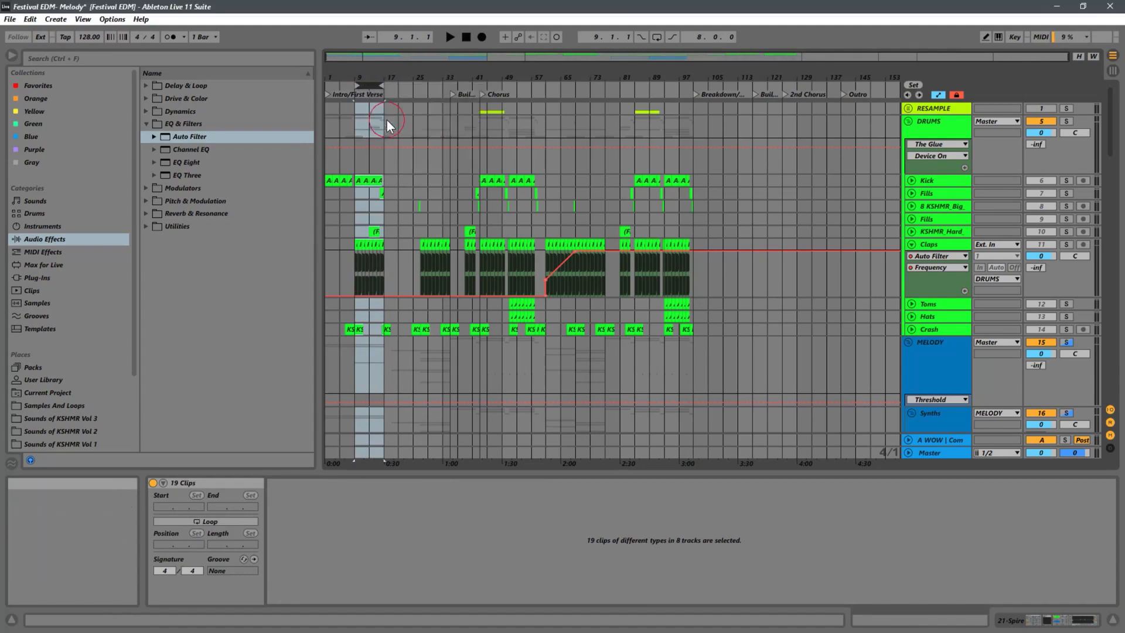
pyautogui.moveTo(700, 77); pyautogui.dragTo(709, 102)
pyautogui.click(957, 96)
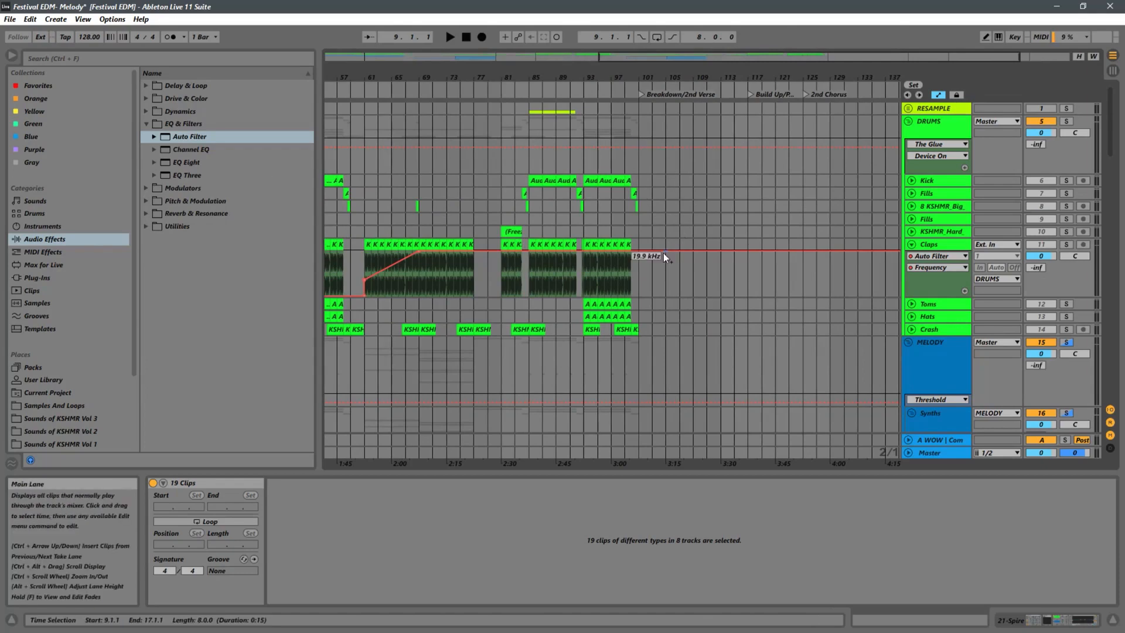
# Place the insert marker at bar 101 and unfold the RESAMPLE group.
pyautogui.click(640, 121)
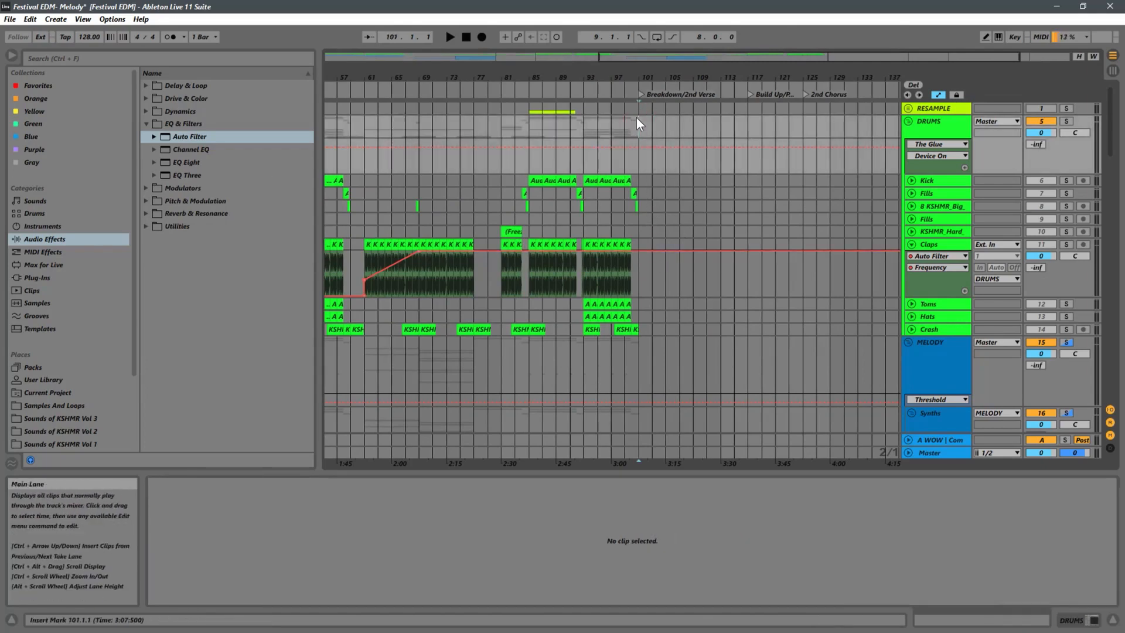
pyautogui.click(908, 109)
pyautogui.moveTo(638, 77); pyautogui.dragTo(635, 135)
pyautogui.moveTo(632, 78); pyautogui.dragTo(634, 111)
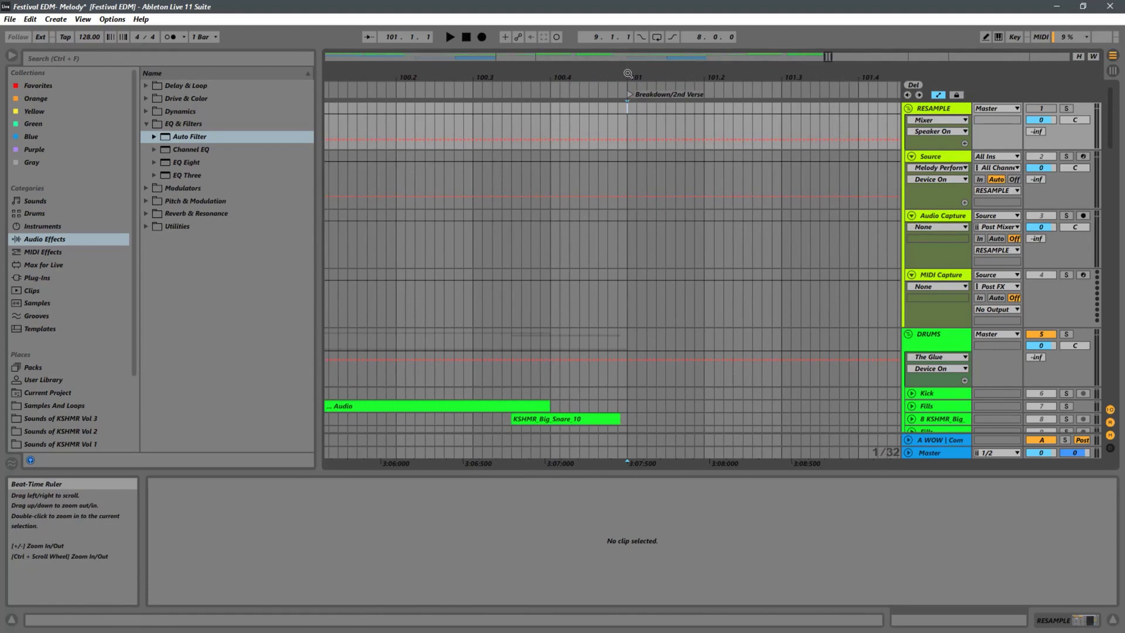
# Widen the editing grid and place the insert marker at bar 101 on the Source track.
pyautogui.hotkey('ctrl', '2')
pyautogui.hotkey('ctrl', '2')
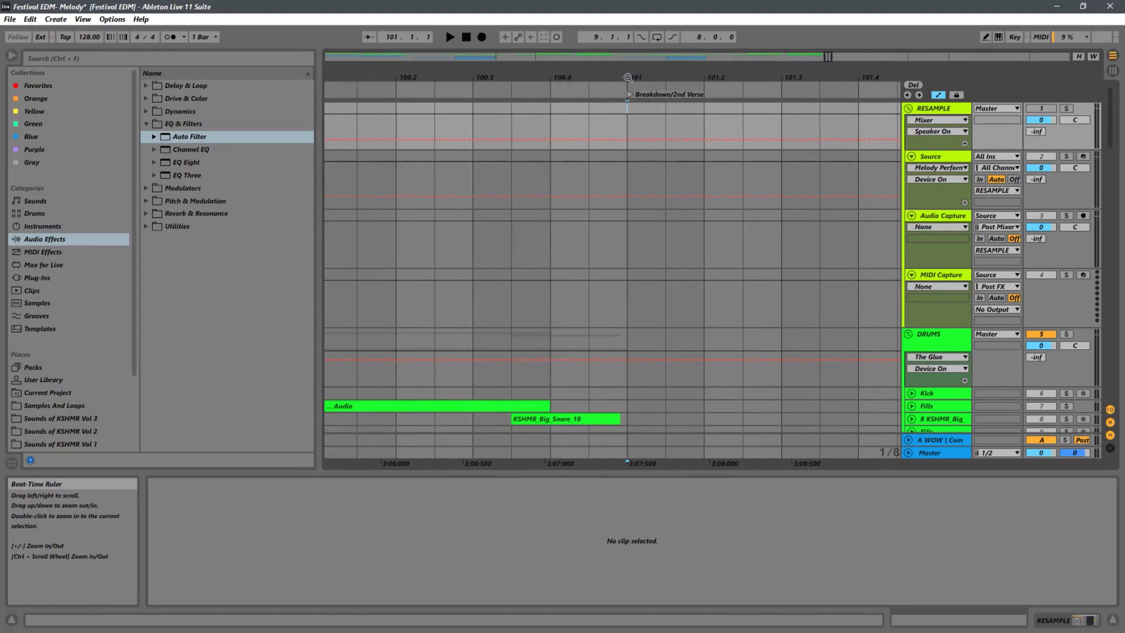
pyautogui.rightClick(628, 86)
pyautogui.press('Escape')
pyautogui.press('-')
pyautogui.press('-')
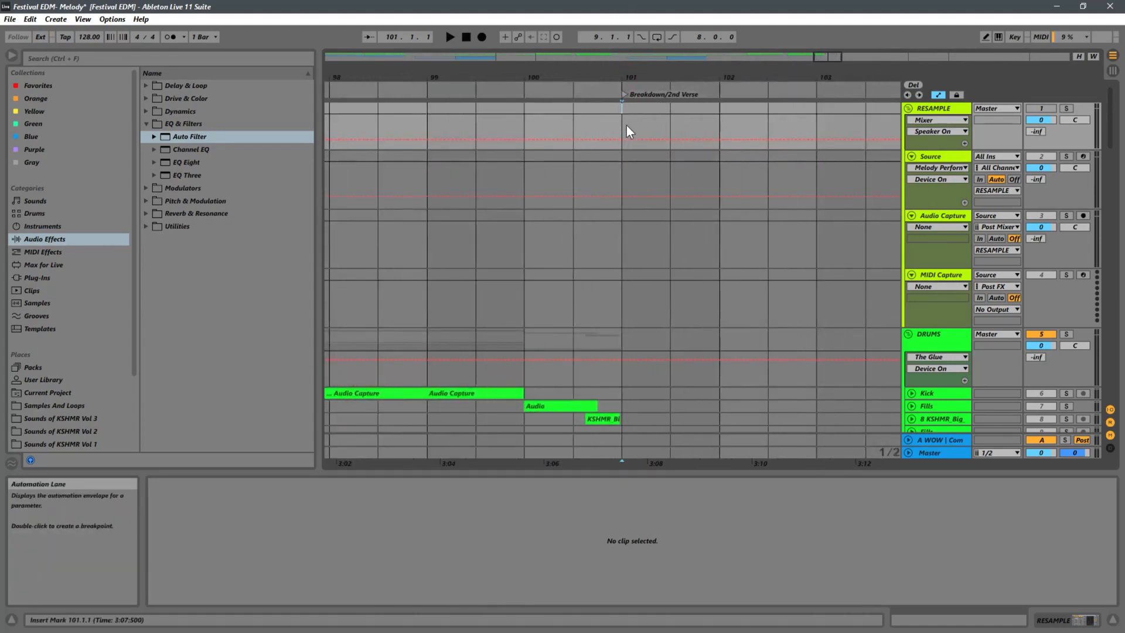
pyautogui.click(624, 92)
pyautogui.click(620, 186)
pyautogui.press('space')
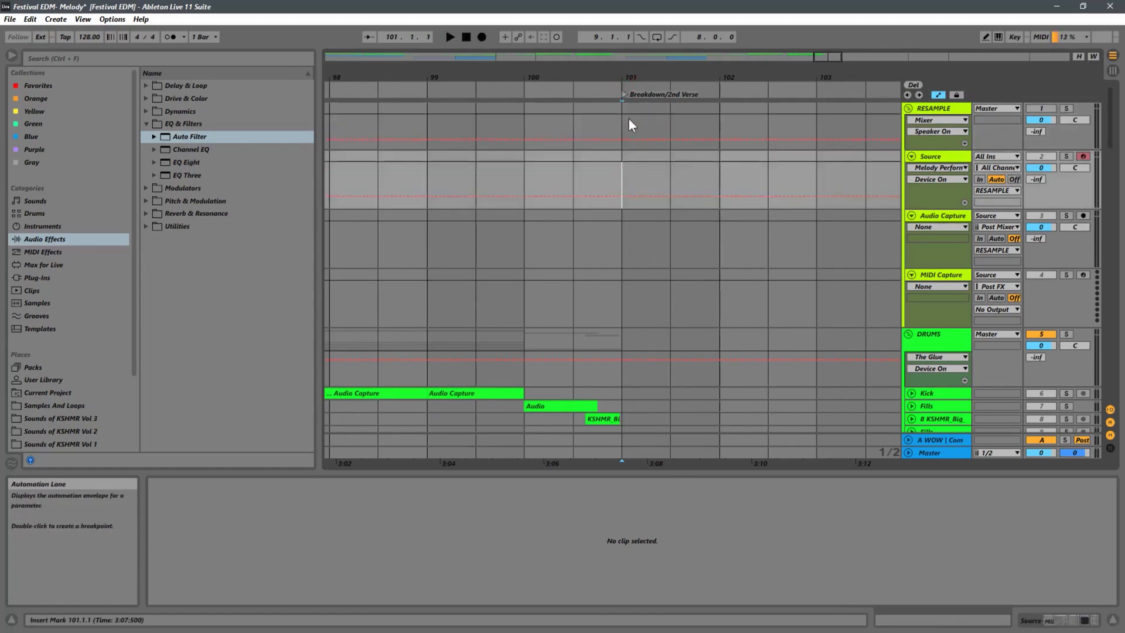
# Narrow the grid one step and copy the looped bars 9 to 17 again.
pyautogui.moveTo(625, 78); pyautogui.dragTo(641, 5)
pyautogui.scroll(-6, 625, 107)
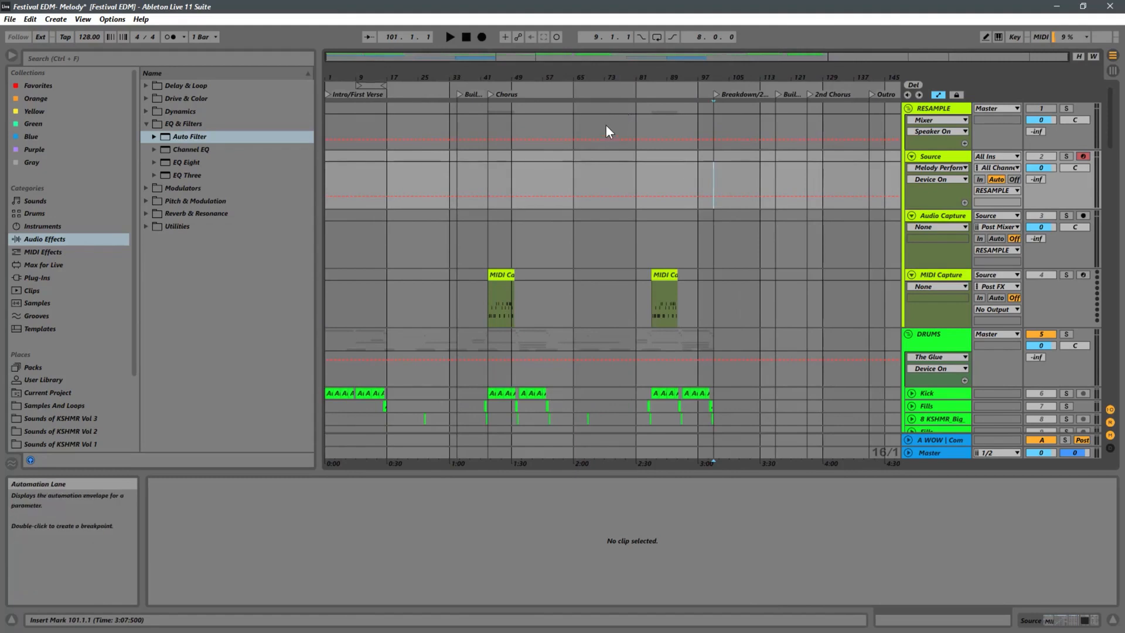
pyautogui.hotkey('ctrl', '1')
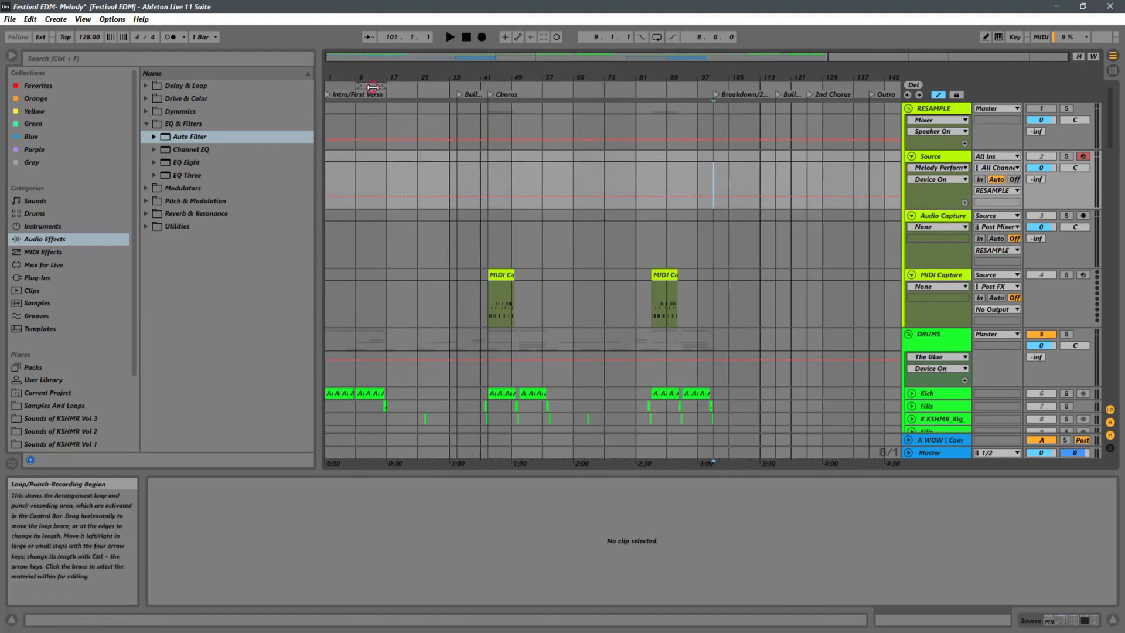
pyautogui.click(373, 87)
pyautogui.rightClick(373, 87)
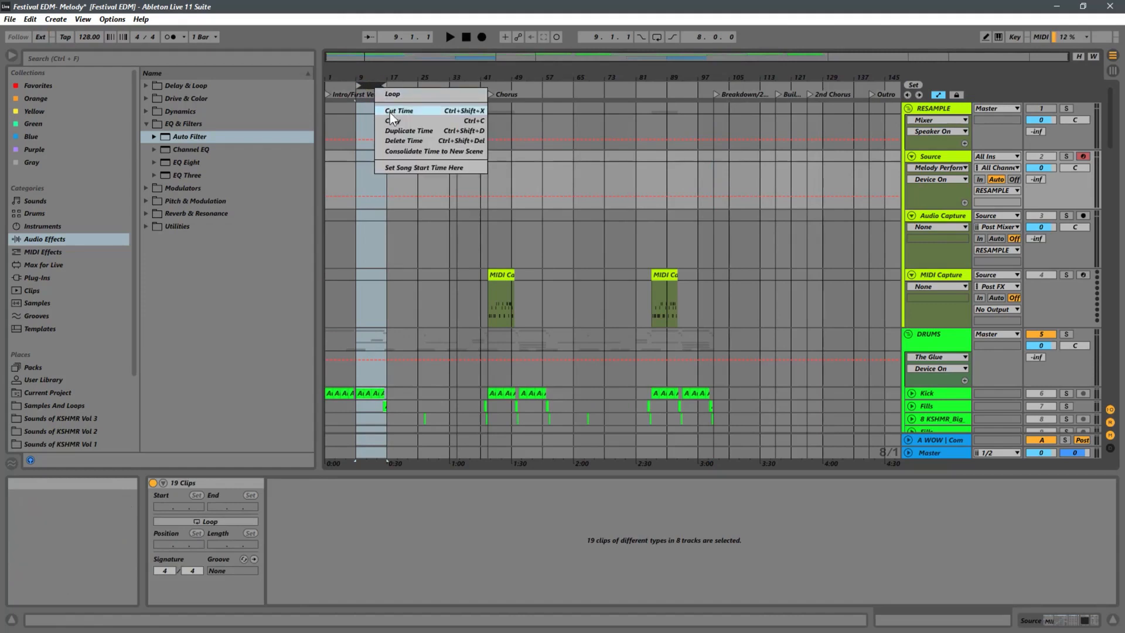
pyautogui.click(394, 120)
# Play the end of the second drop from bar 99, then stop.
pyautogui.moveTo(726, 77); pyautogui.dragTo(665, 134)
pyautogui.click(613, 163)
pyautogui.press('space')
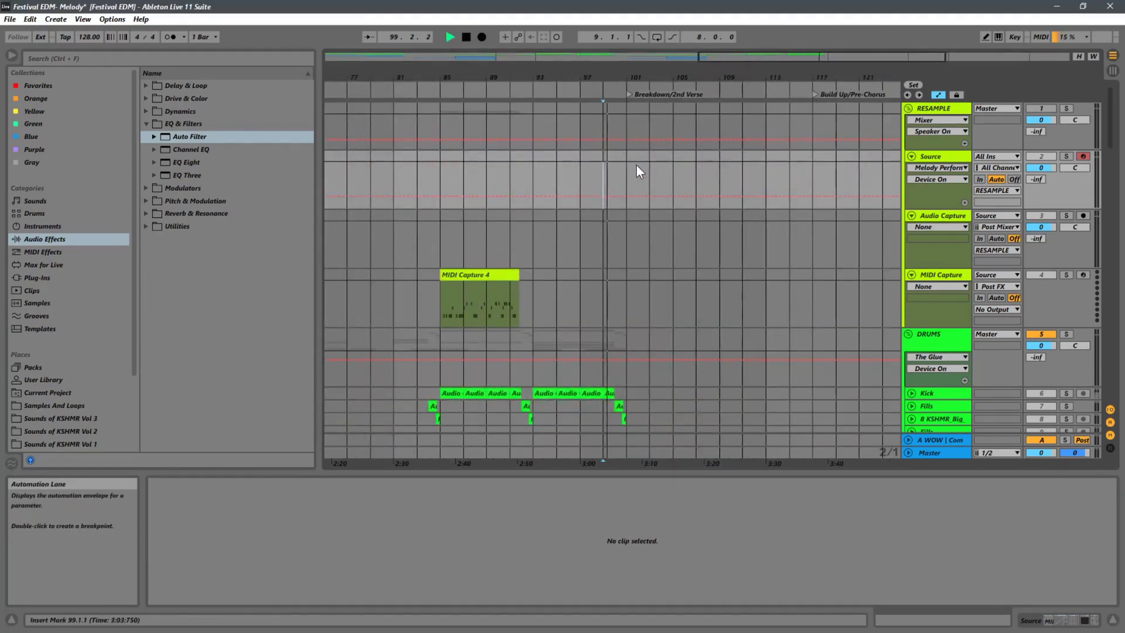
pyautogui.press('space')
# Paste the copied time at bar 101, at the Breakdown/2nd Verse locator, and start playback near the pasted section.
pyautogui.click(628, 125)
pyautogui.rightClick(628, 74)
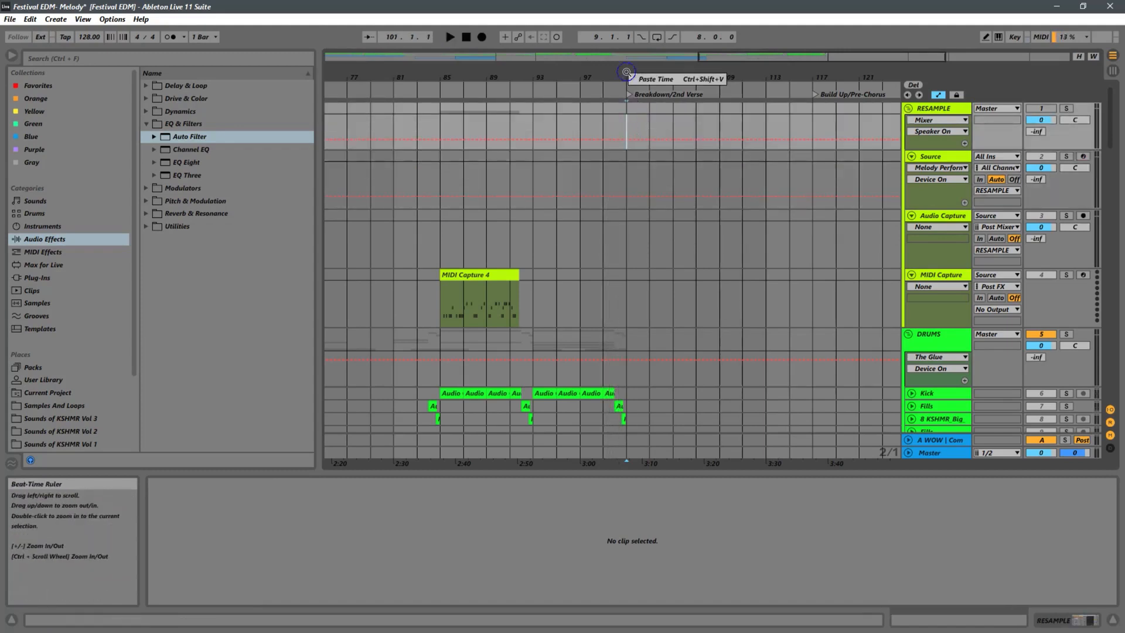
pyautogui.click(636, 79)
pyautogui.scroll(-4, 616, 146)
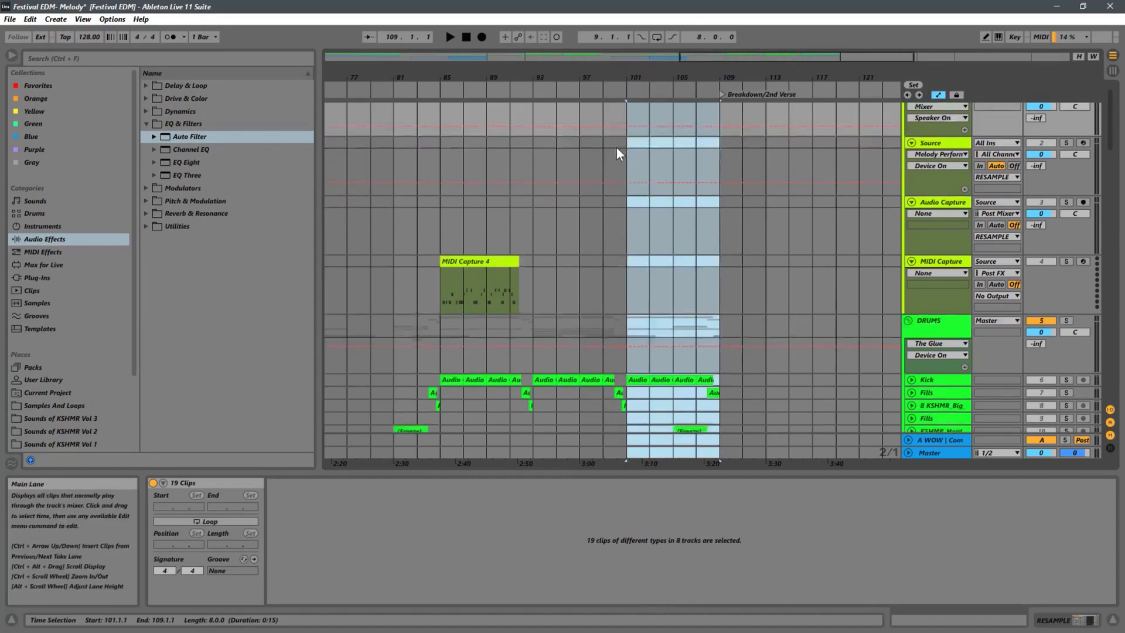
pyautogui.click(620, 188)
pyautogui.press('space')
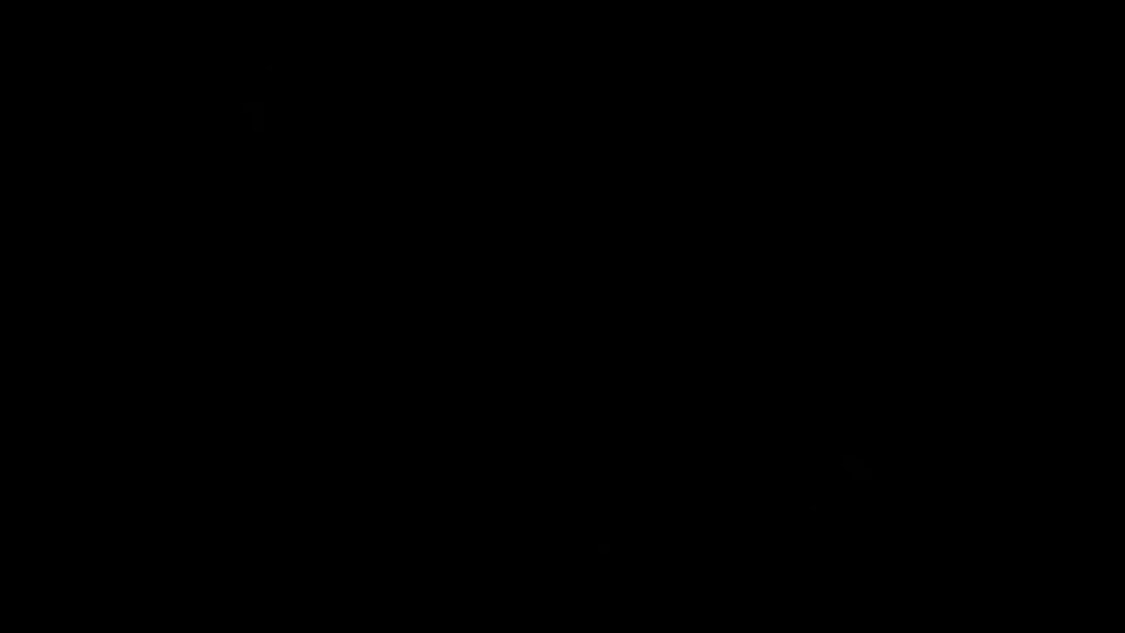